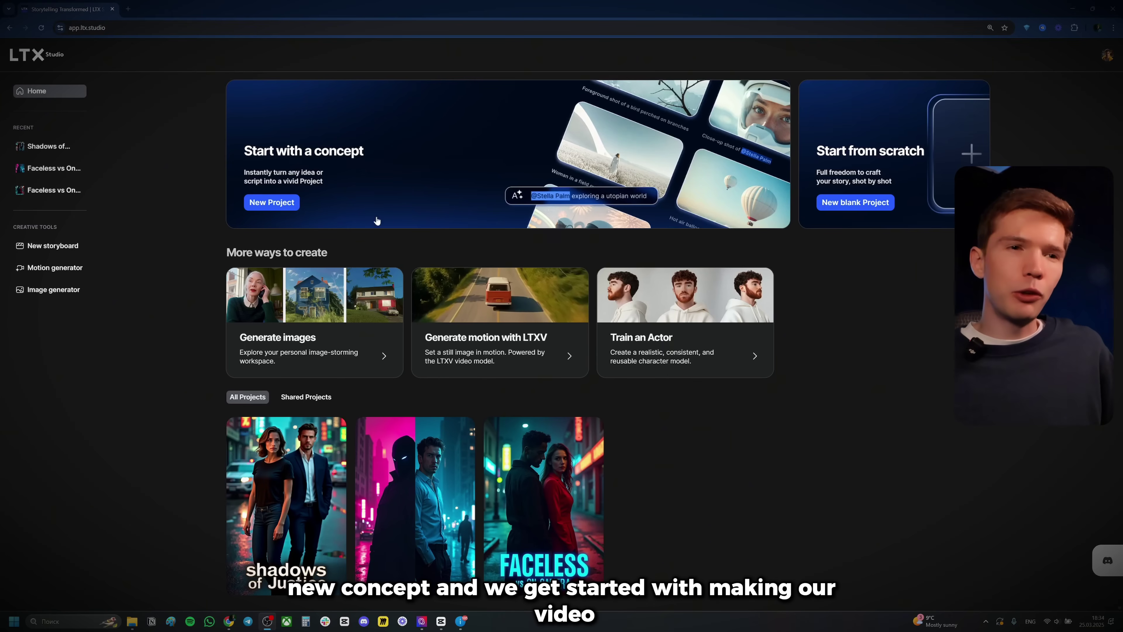
Find the red convertible car picture in the image generator and enlarge it.
click(335, 327)
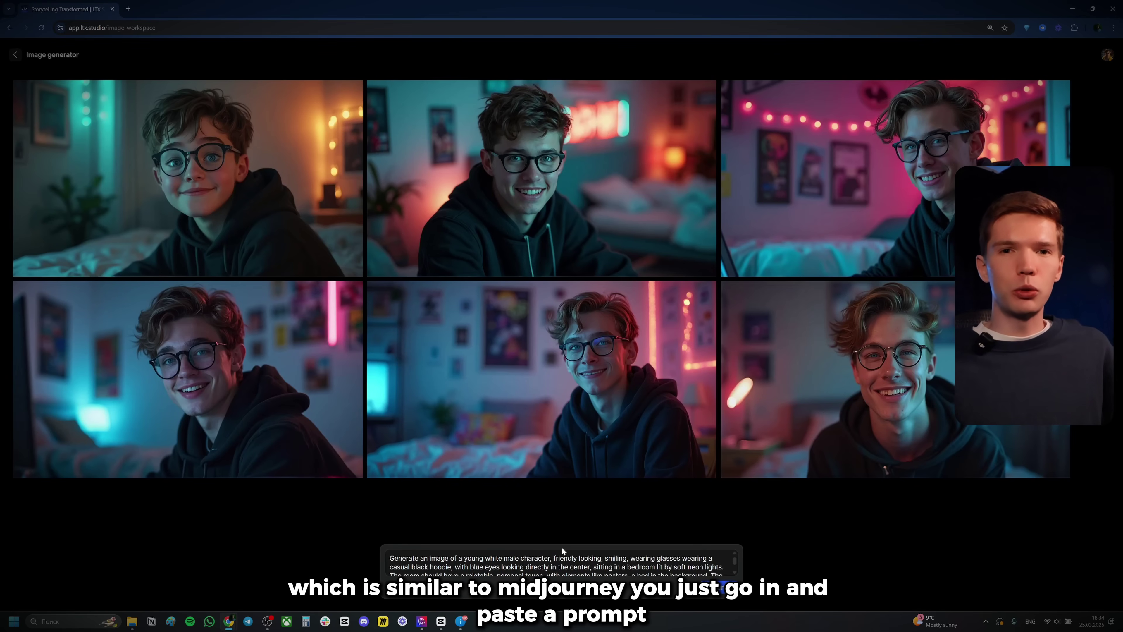
scroll(442, 567, down, 2)
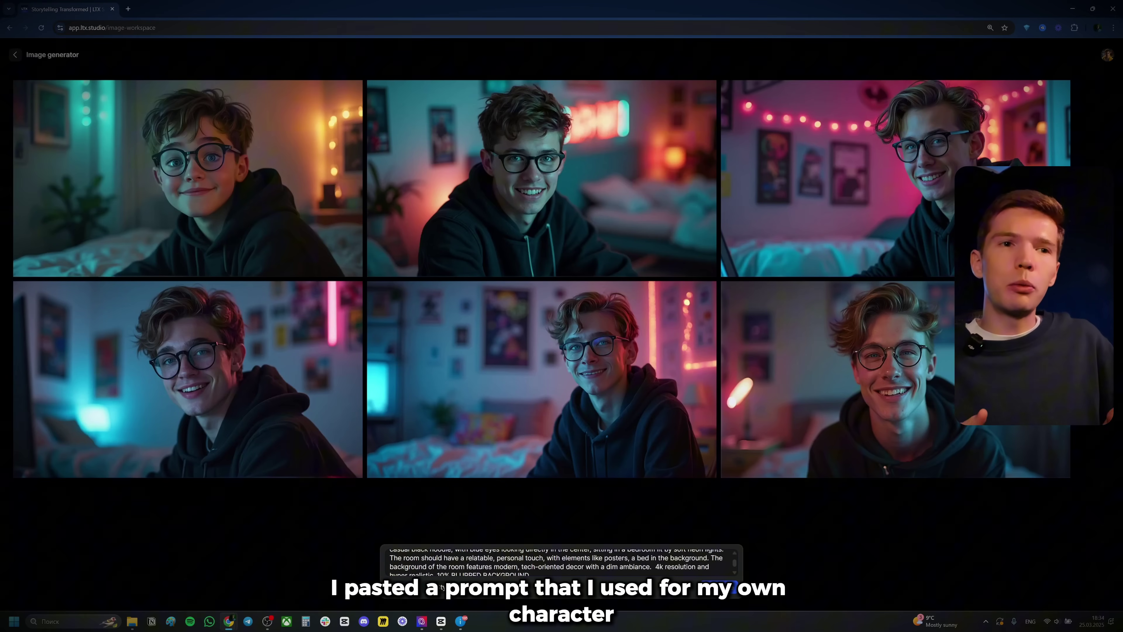
scroll(442, 566, up, 2)
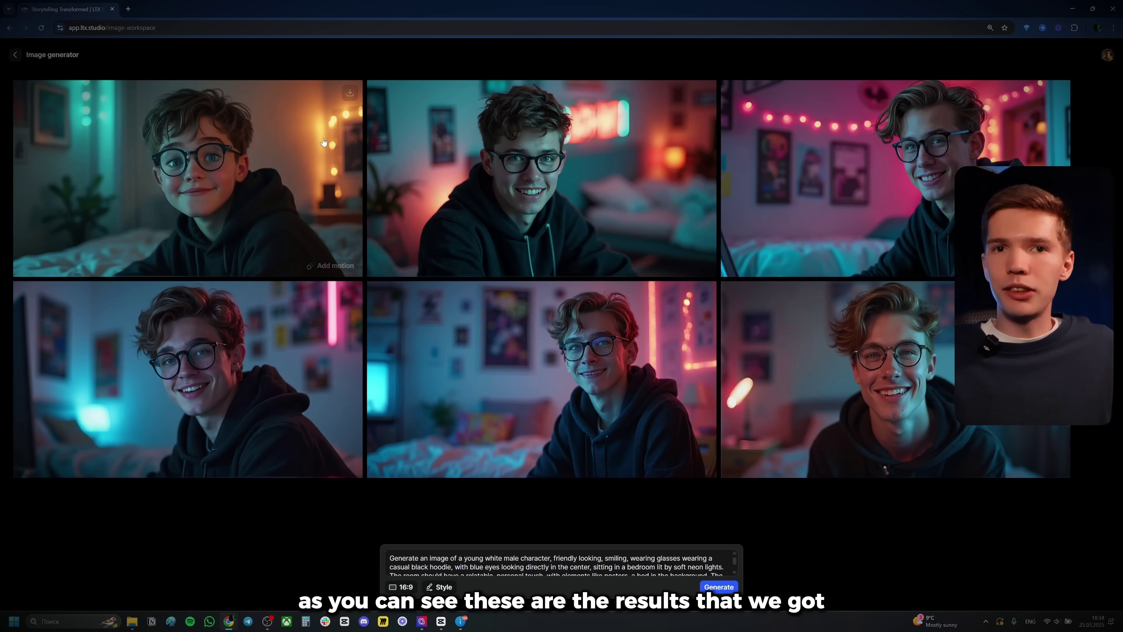
click(16, 55)
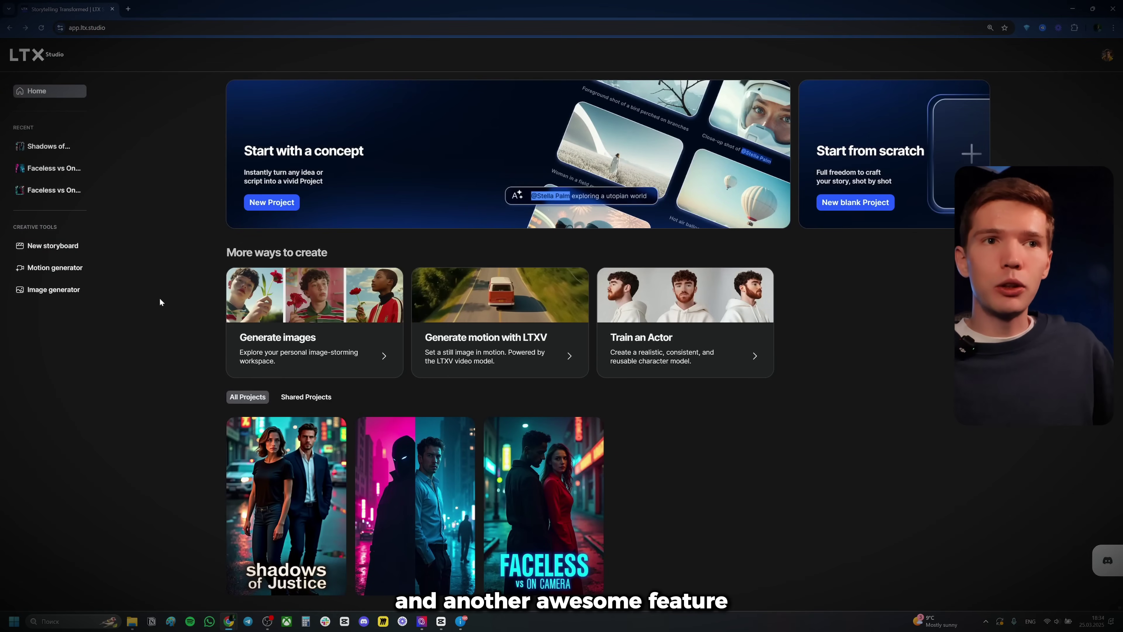
click(508, 303)
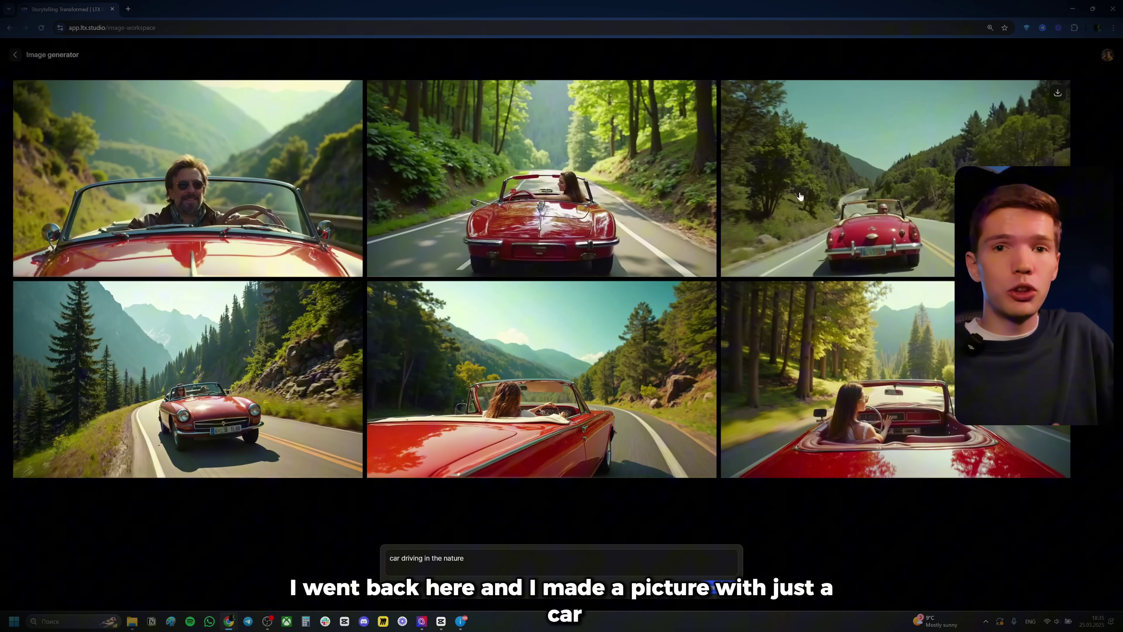
click(818, 173)
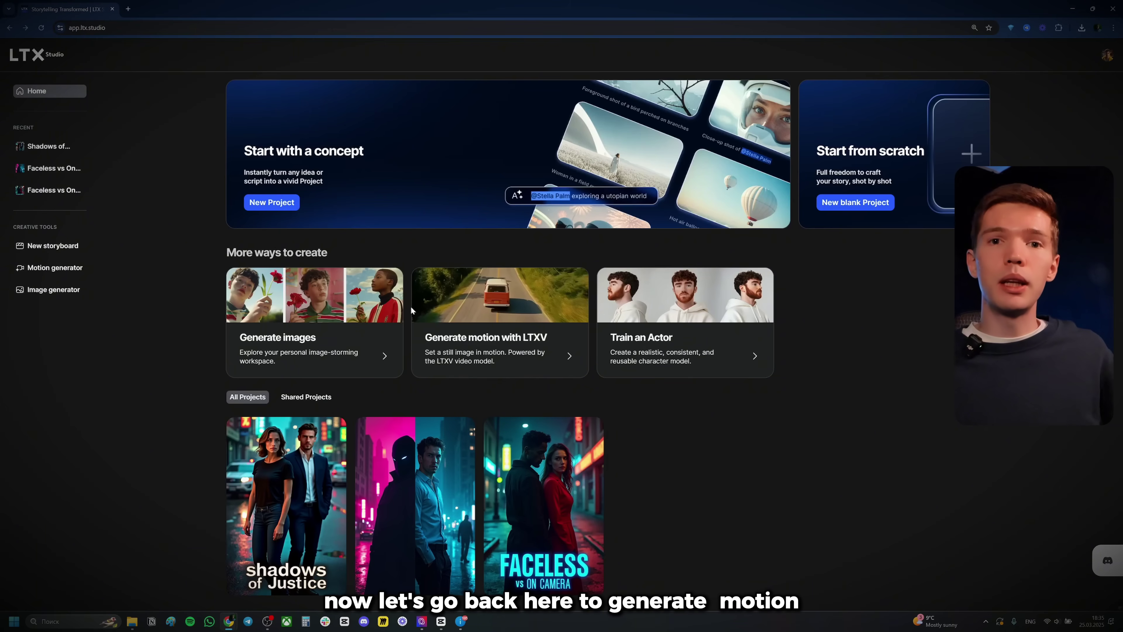
Upload the red car image as the Start frame for LTXV motion and generate the video clips.
click(425, 306)
click(117, 174)
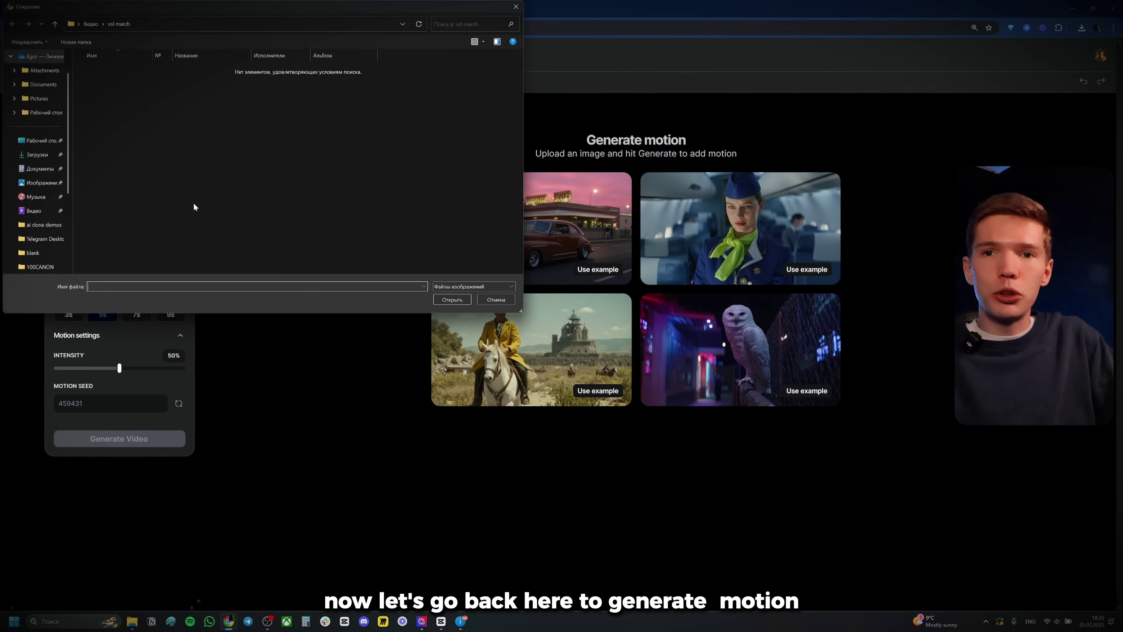
click(33, 159)
double_click(264, 208)
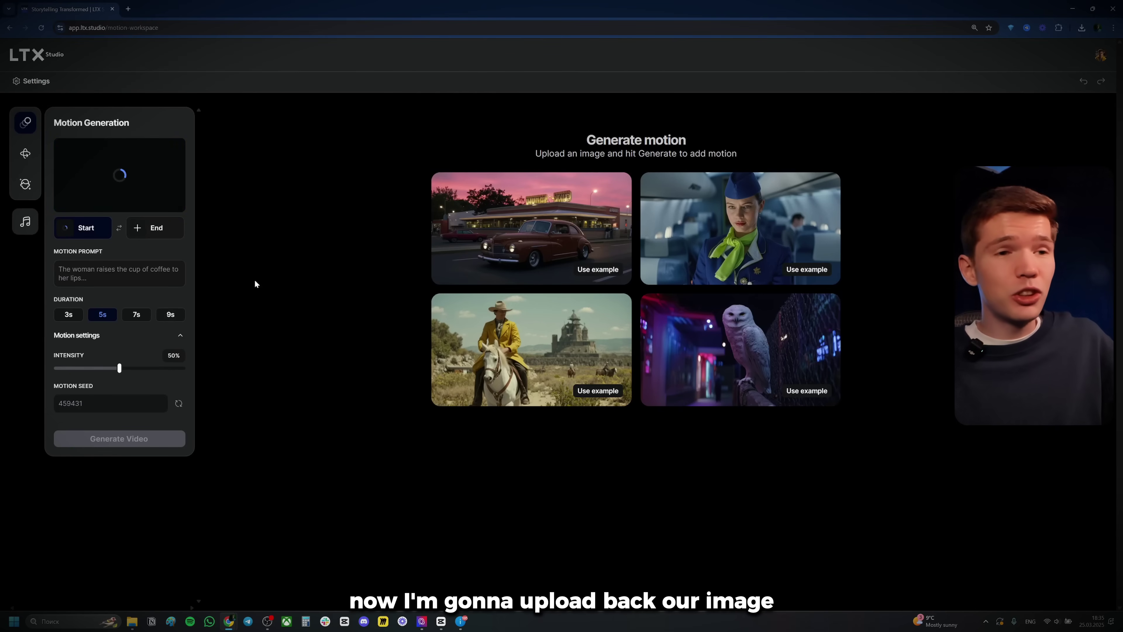
click(146, 439)
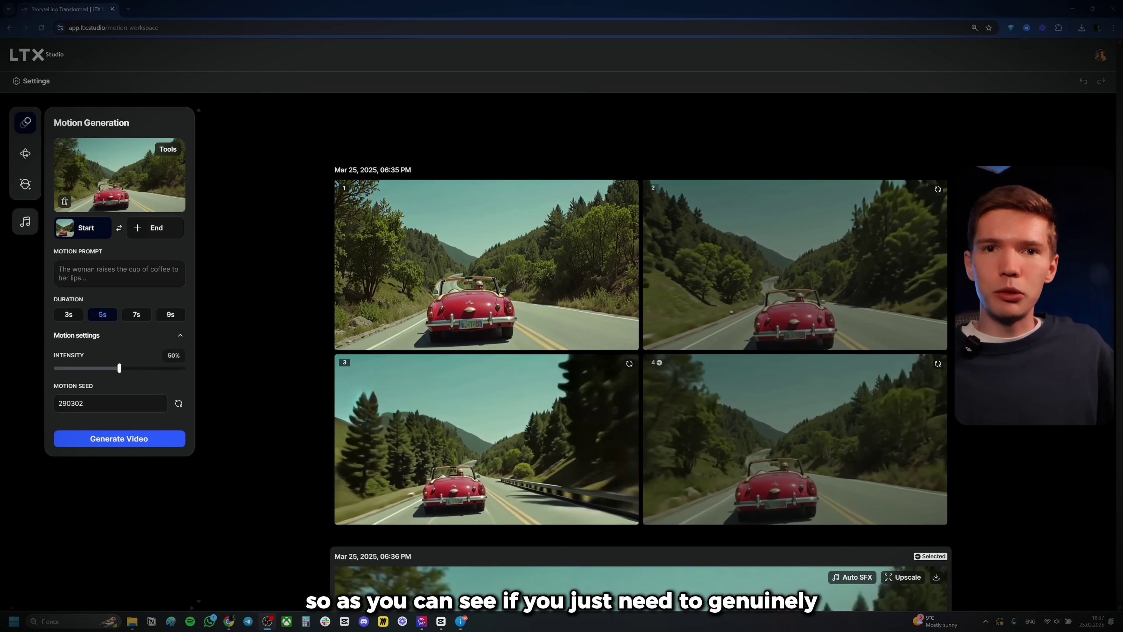
mouse_move(897, 398)
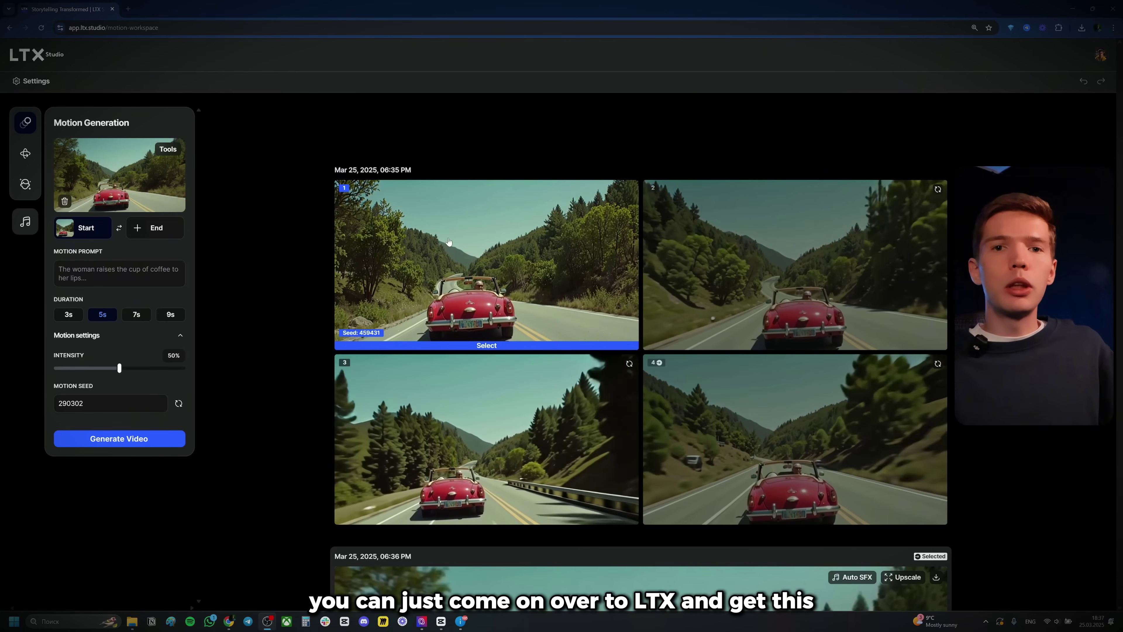
scroll(486, 349, down, 8)
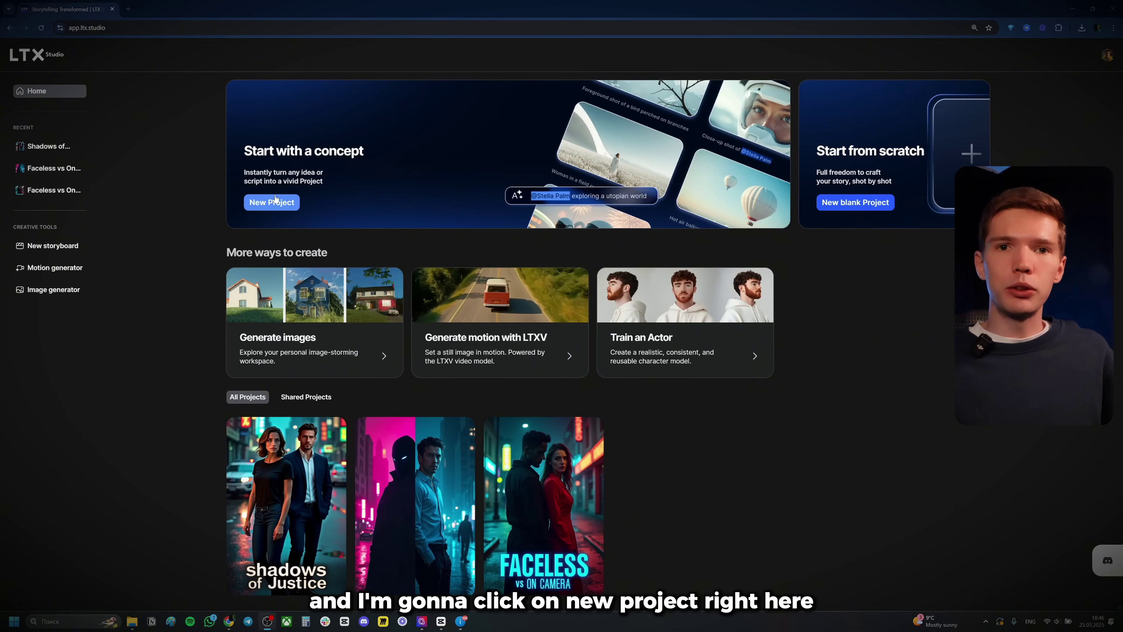
Start a new project from a concept and choose Stick to the script.
click(283, 203)
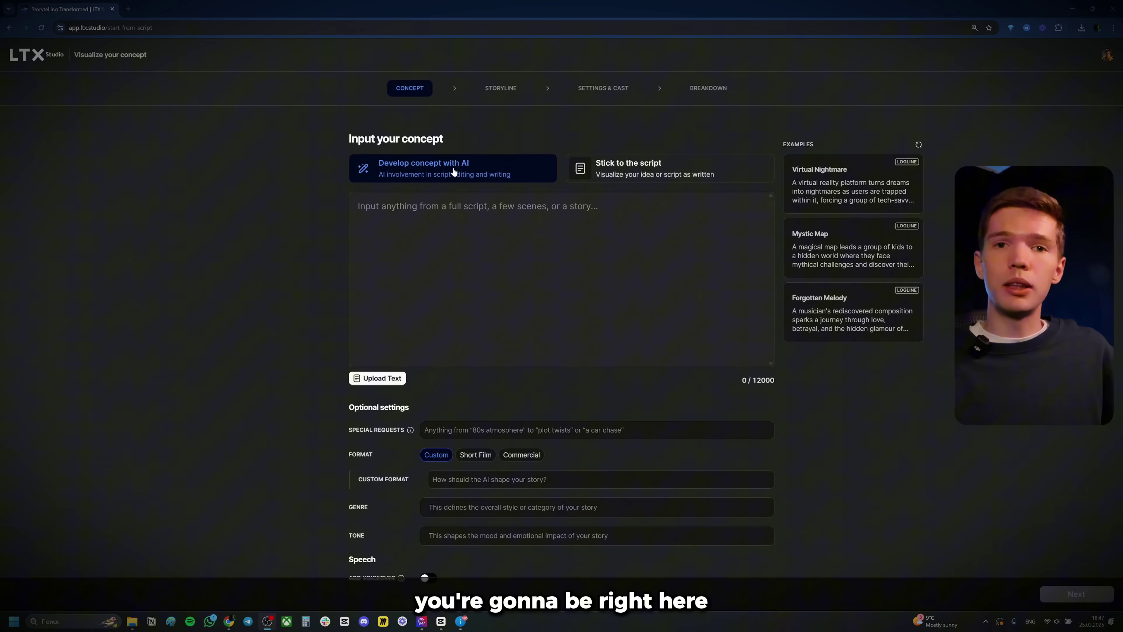
scroll(562, 354, down, 1)
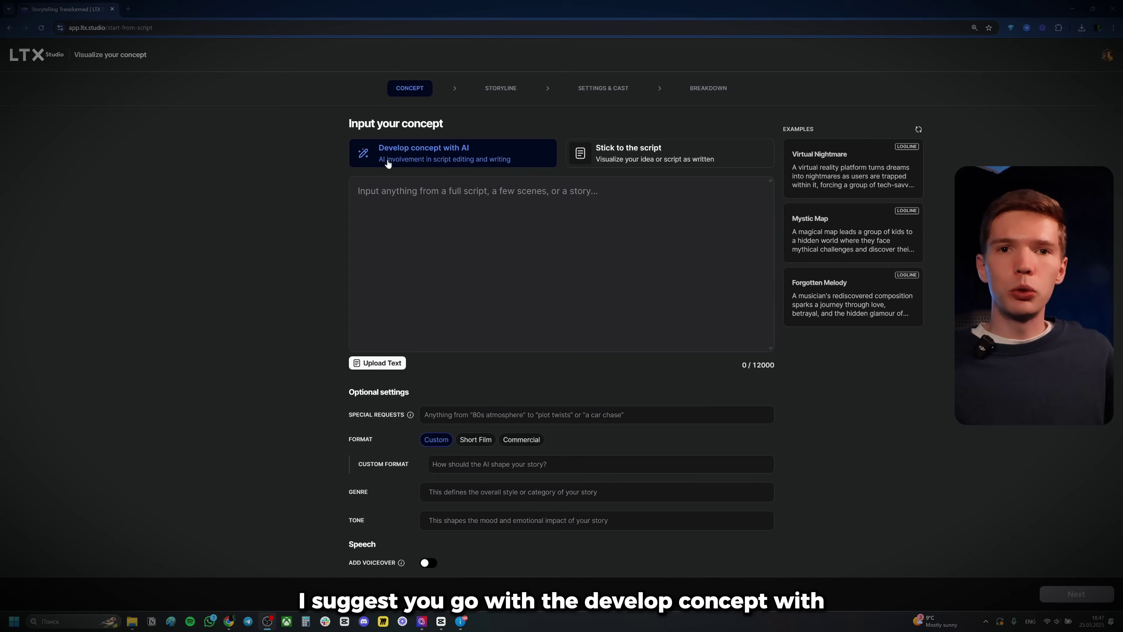
click(654, 161)
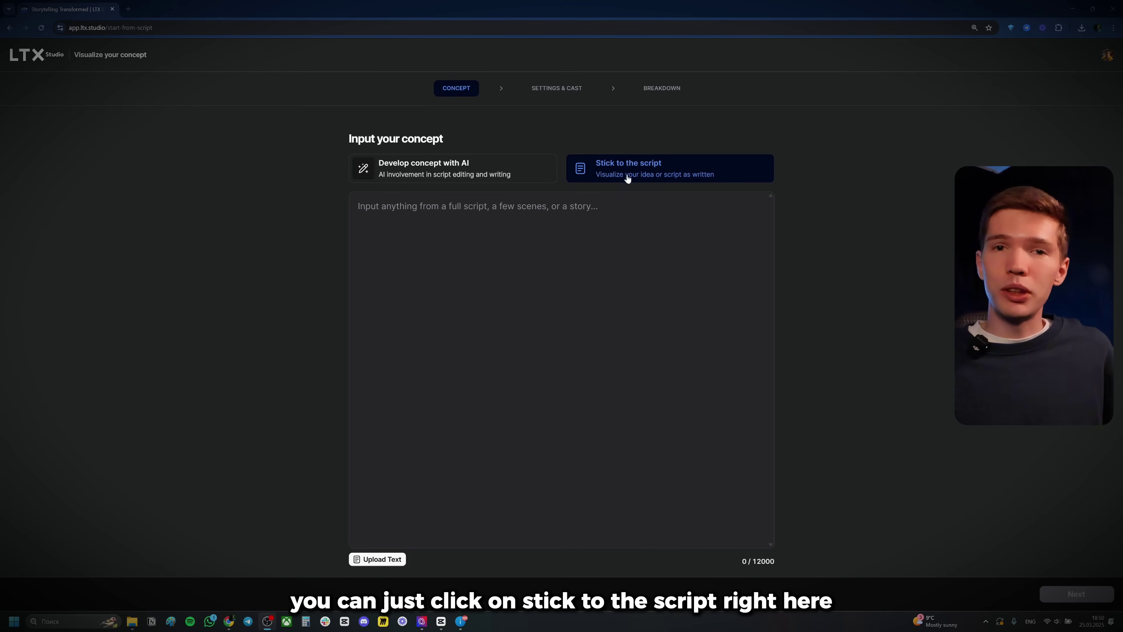
Paste a script into the text box, then switch back to Develop concept with AI.
click(490, 239)
right_click(489, 239)
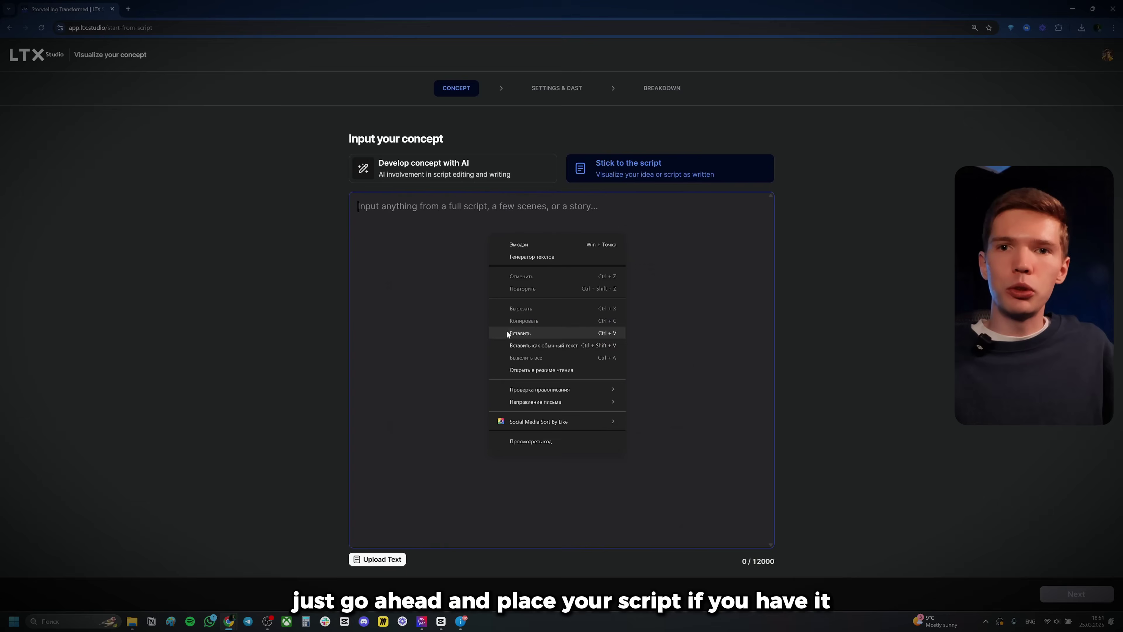
click(521, 333)
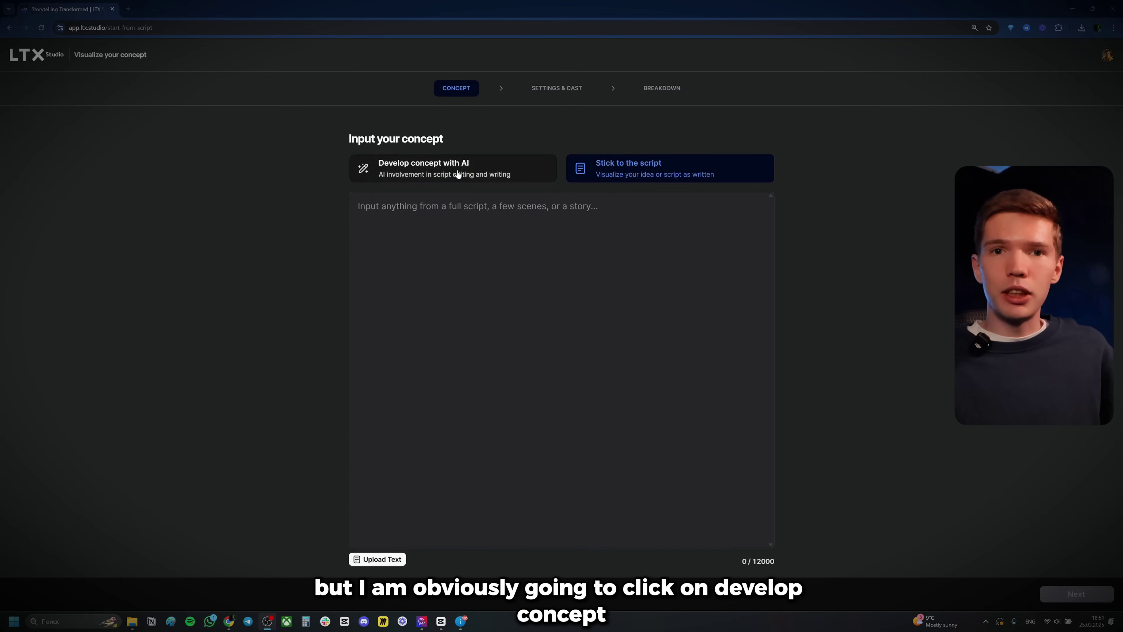
click(390, 173)
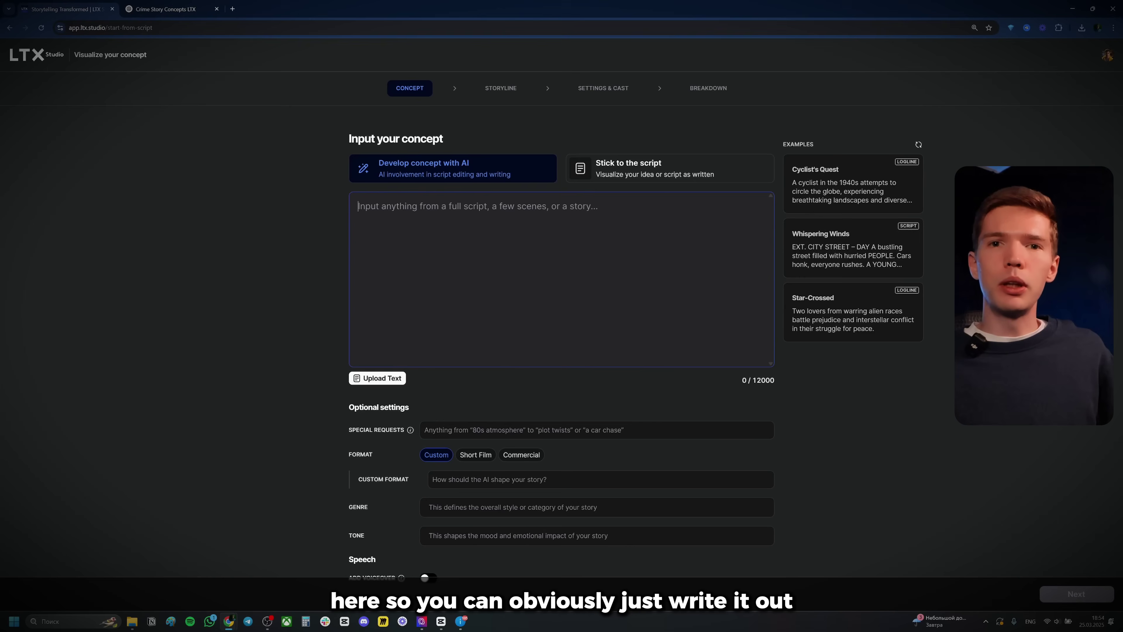
Clear the stray concept text, then review the crime concepts in ChatGPT.
key(BackSpace)
key(BackSpace)
key(BackSpace)
key(BackSpace)
key(BackSpace)
key(BackSpace)
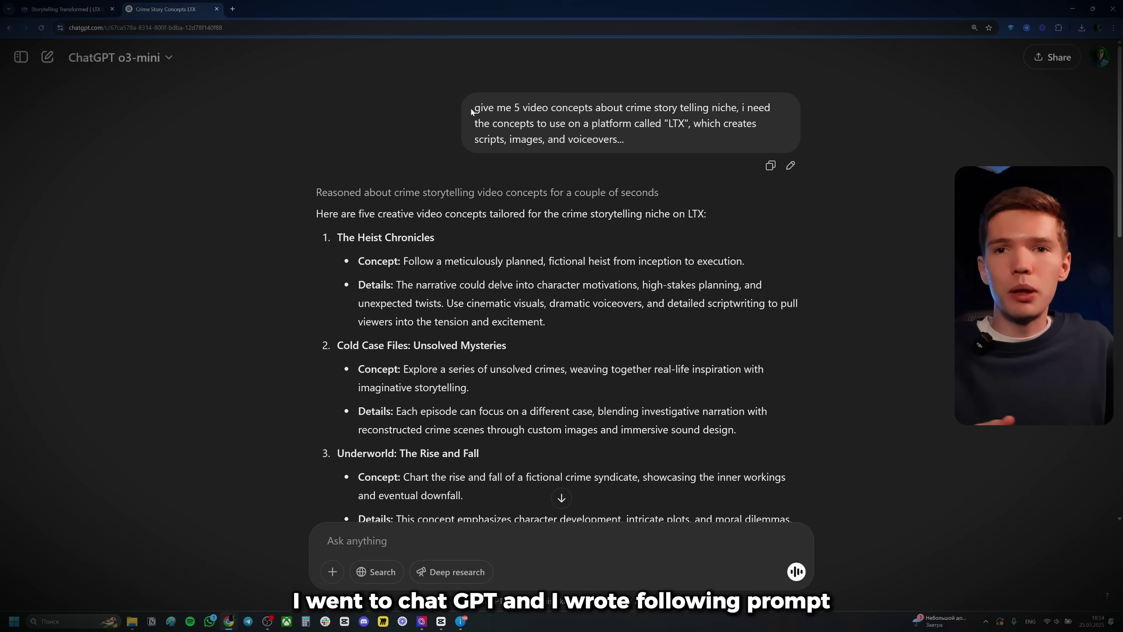
drag(475, 108, 641, 144)
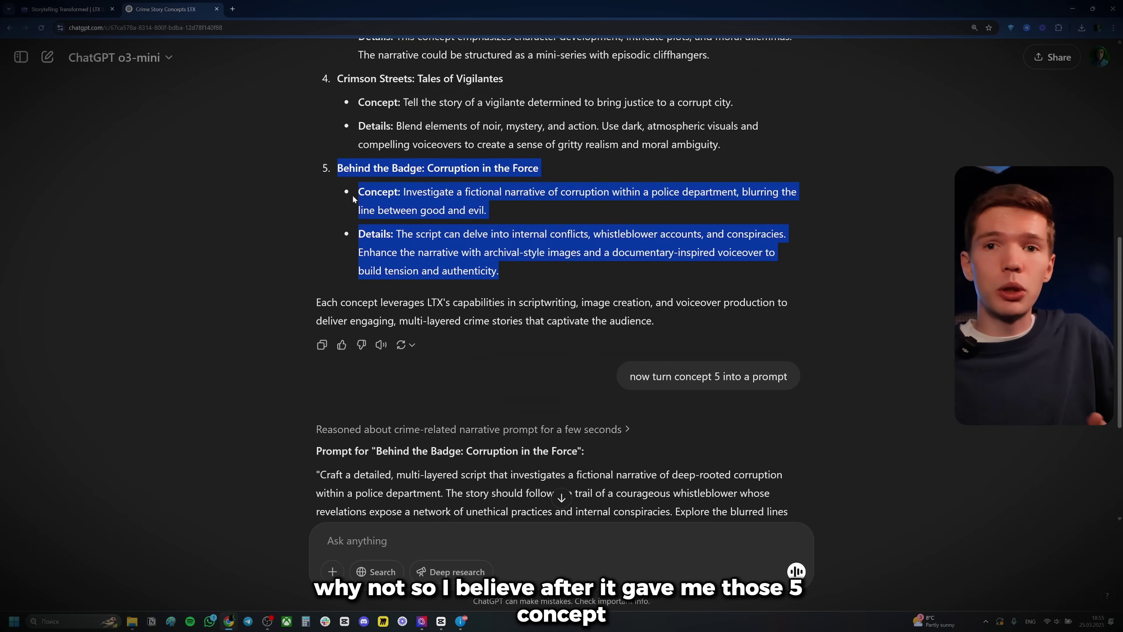
scroll(558, 283, up, 3)
scroll(558, 283, down, 1)
scroll(296, 202, down, 5)
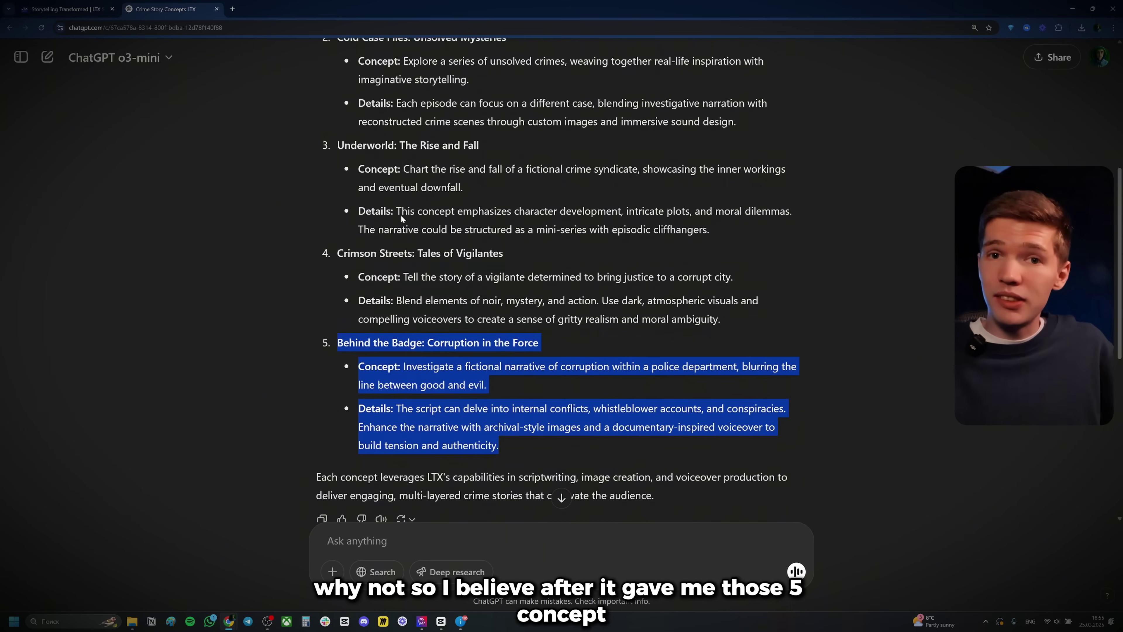
click(296, 168)
scroll(296, 201, down, 3)
scroll(296, 202, down, 2)
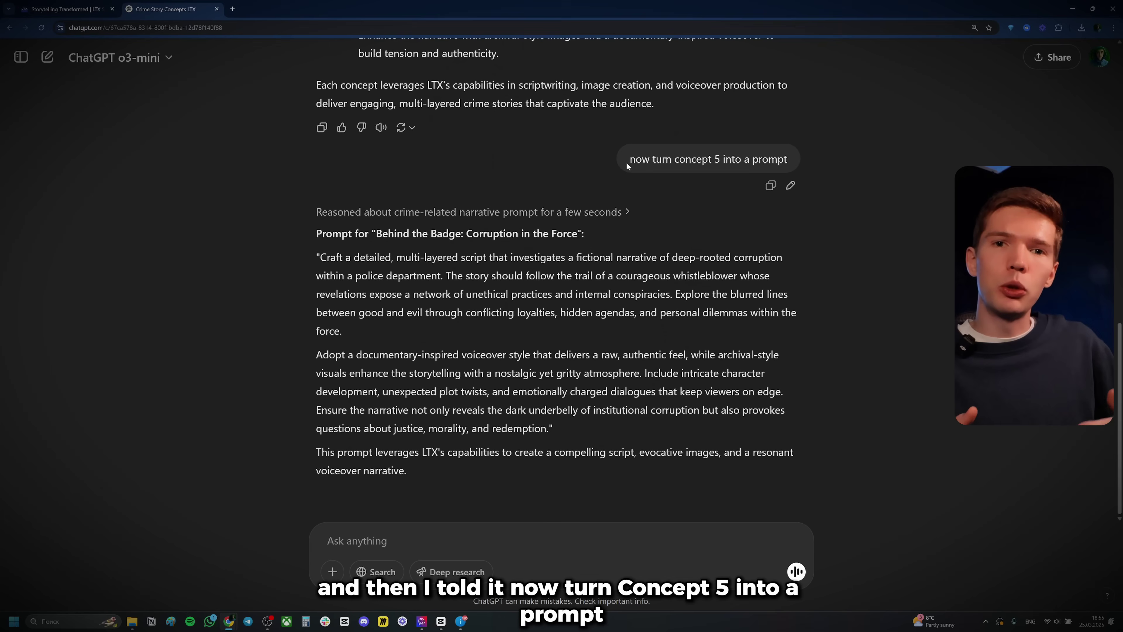
drag(630, 159, 790, 165)
scroll(787, 190, up, 15)
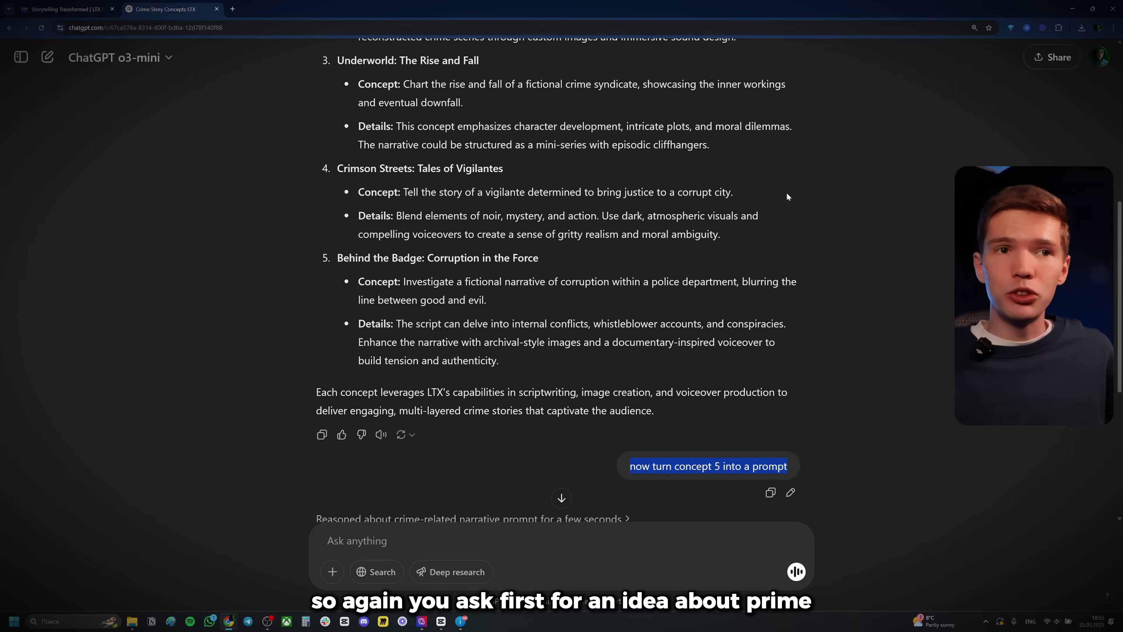
drag(482, 107, 741, 108)
scroll(719, 161, down, 7)
scroll(718, 161, down, 8)
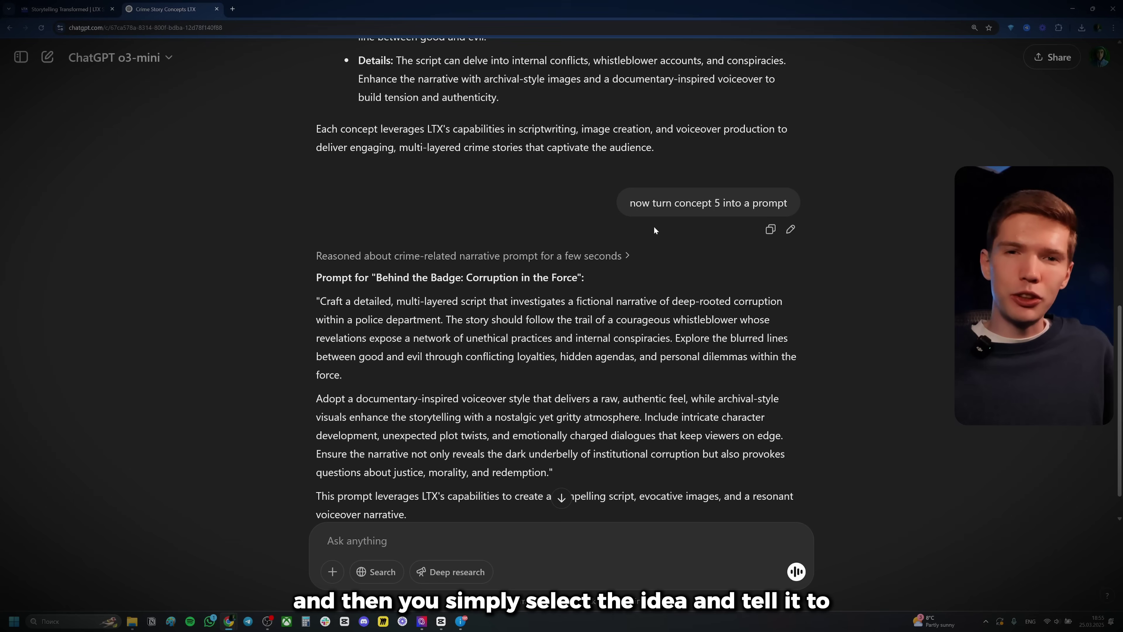
scroll(699, 212, down, 1)
Copy the 'Behind the Badge: Corruption in the Force' story prompt and return to LTX Studio.
drag(319, 257, 549, 428)
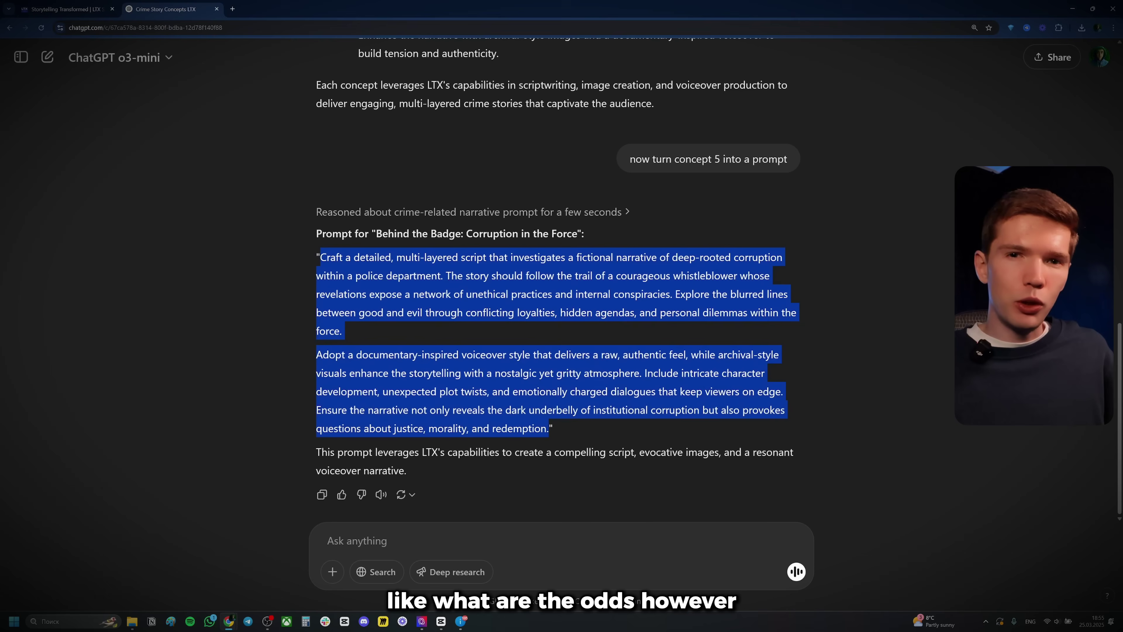
right_click(400, 278)
click(437, 290)
click(54, 6)
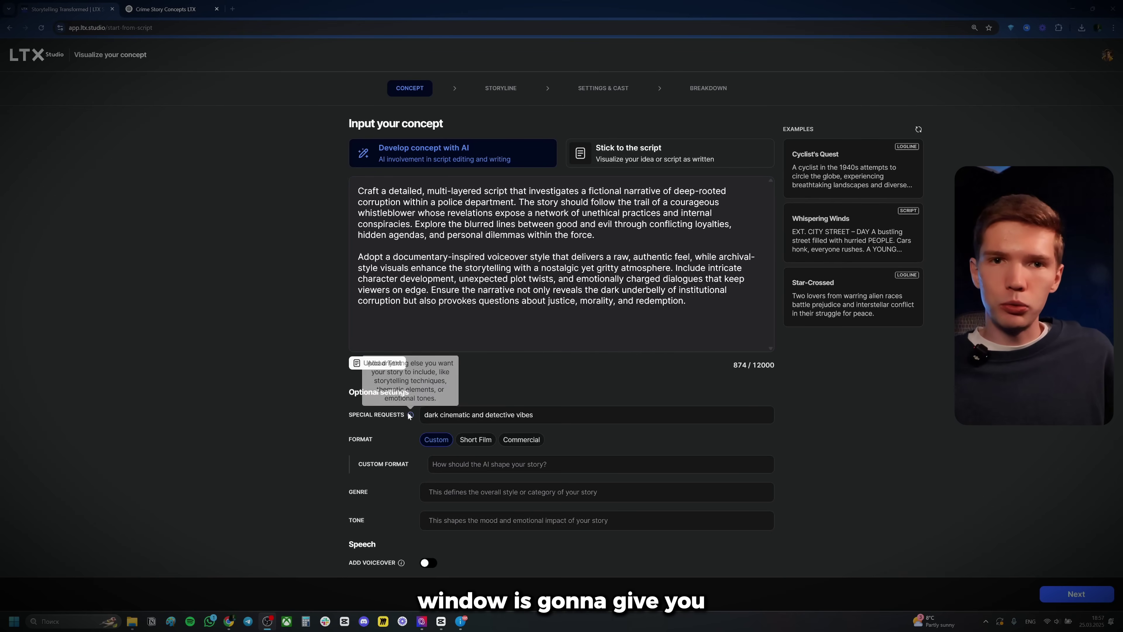
Check the Special Requests text 'dark cinematic and detective vibes'.
click(533, 414)
triple_click(533, 415)
click(521, 381)
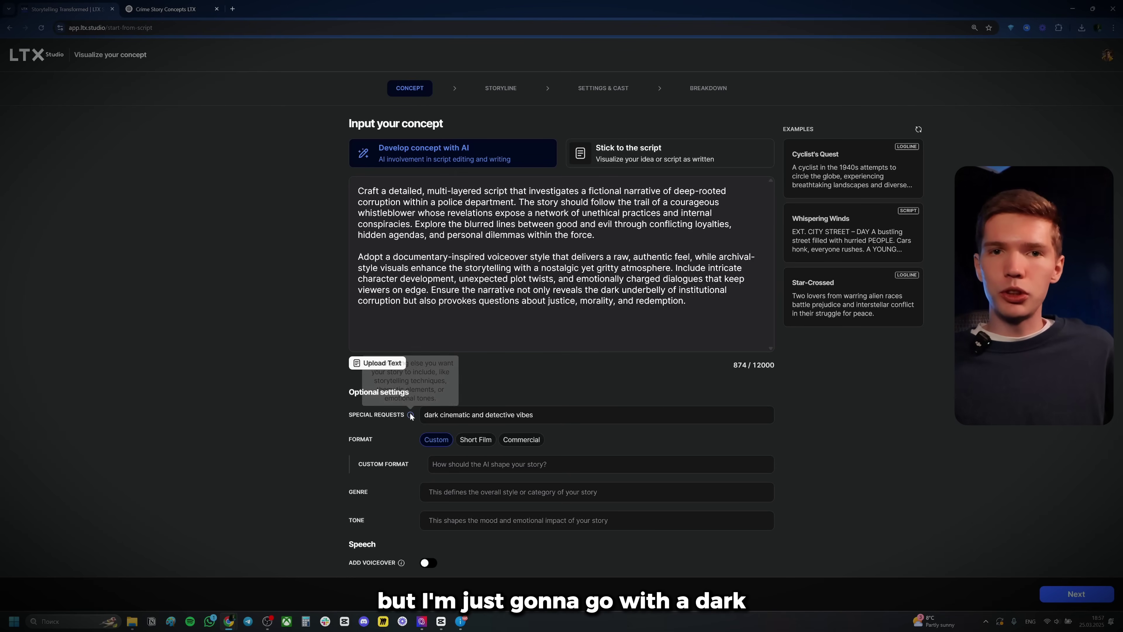
drag(534, 415, 400, 415)
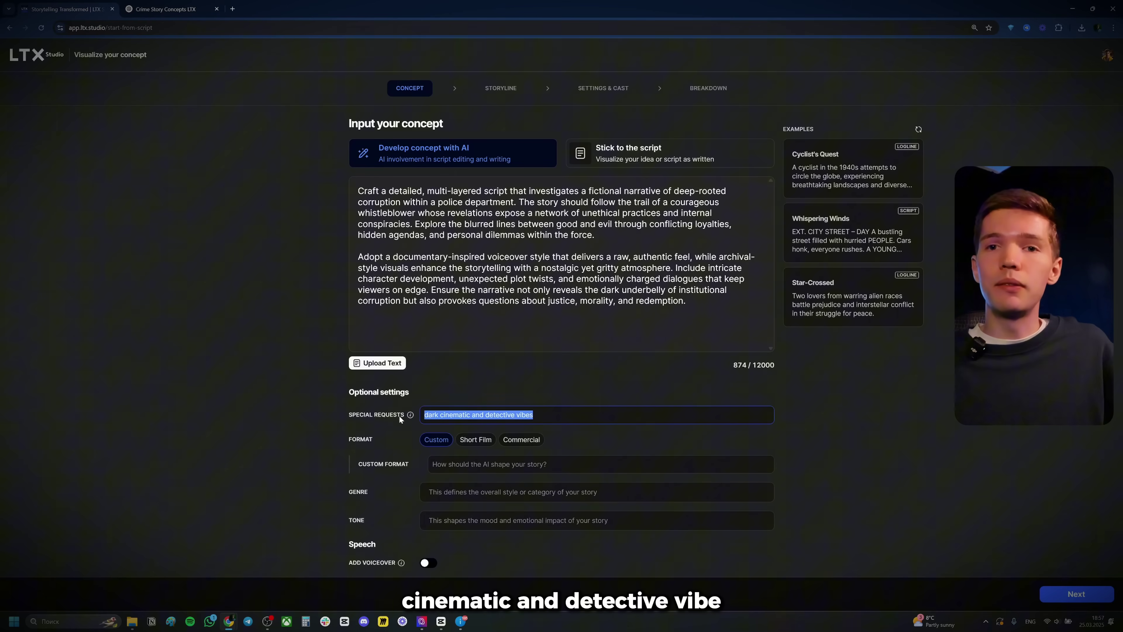
click(608, 368)
Set the format to Short Film and the genres to Crime and Thriller.
click(475, 439)
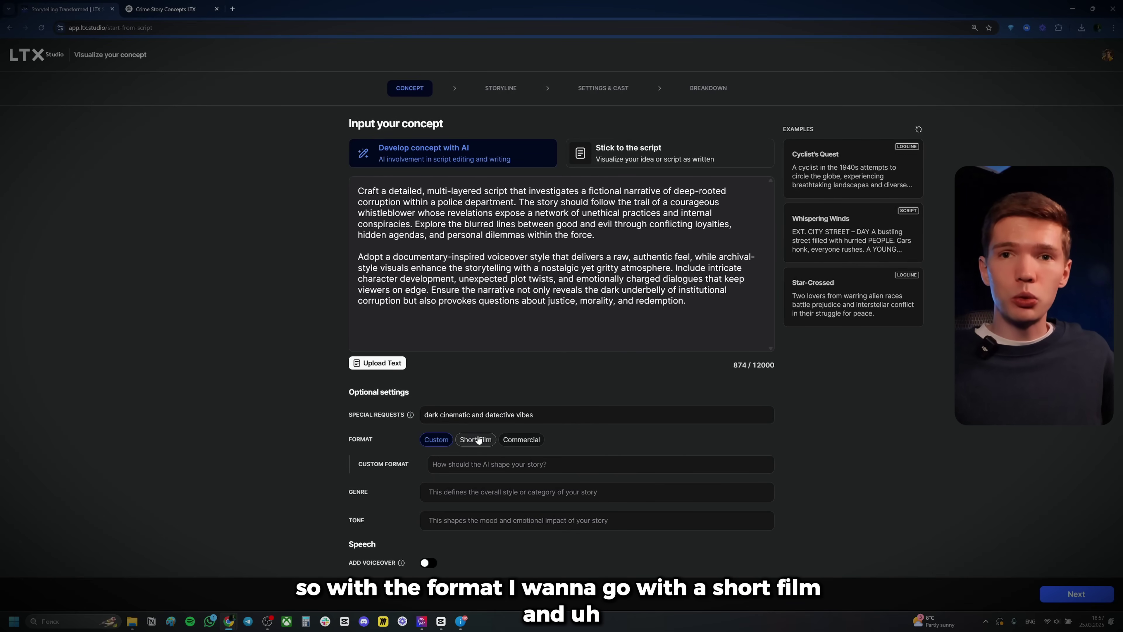
click(421, 492)
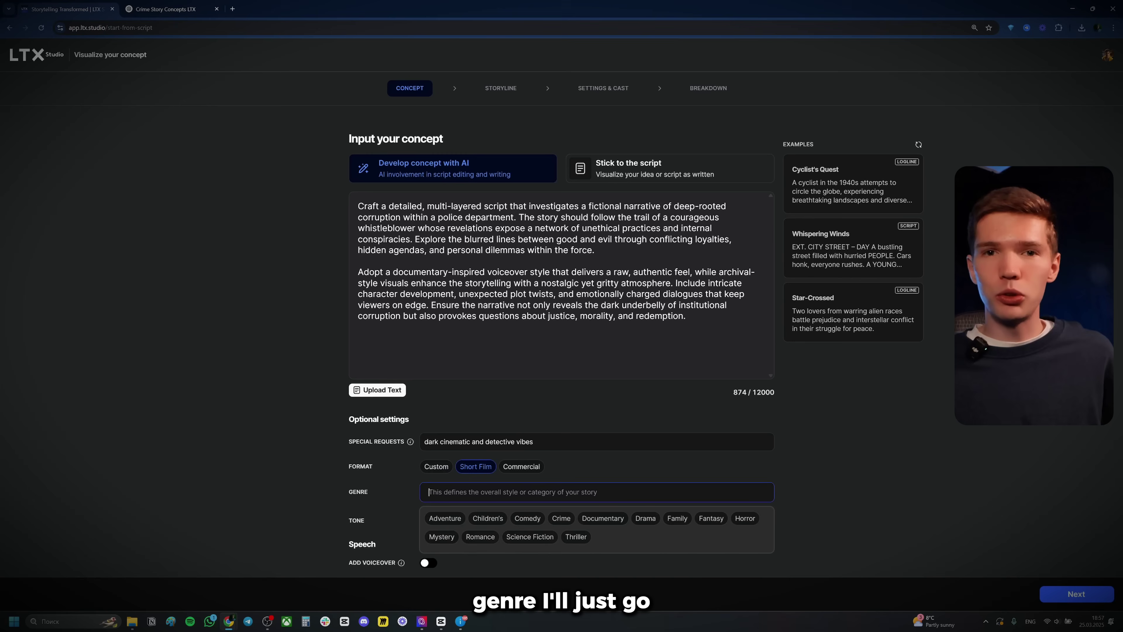
click(561, 519)
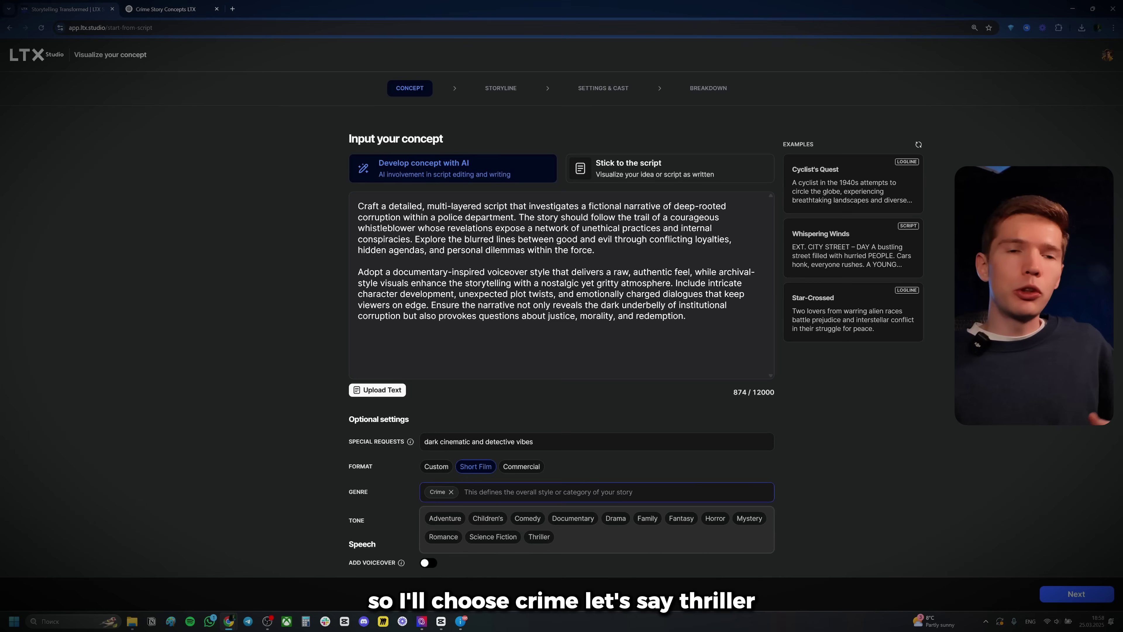
click(537, 537)
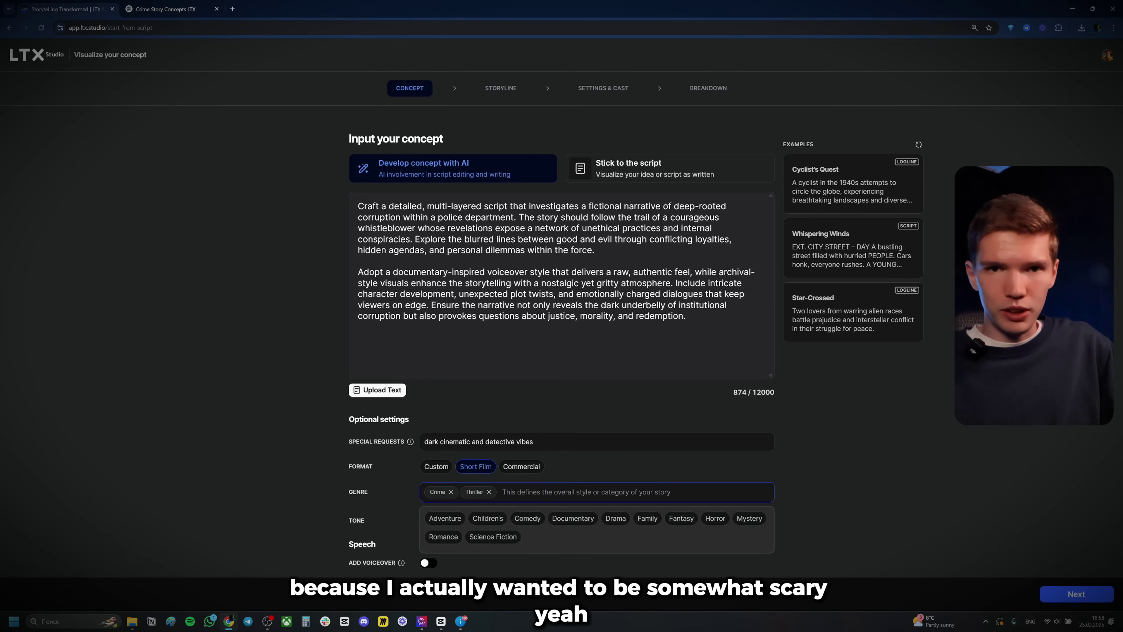
click(615, 466)
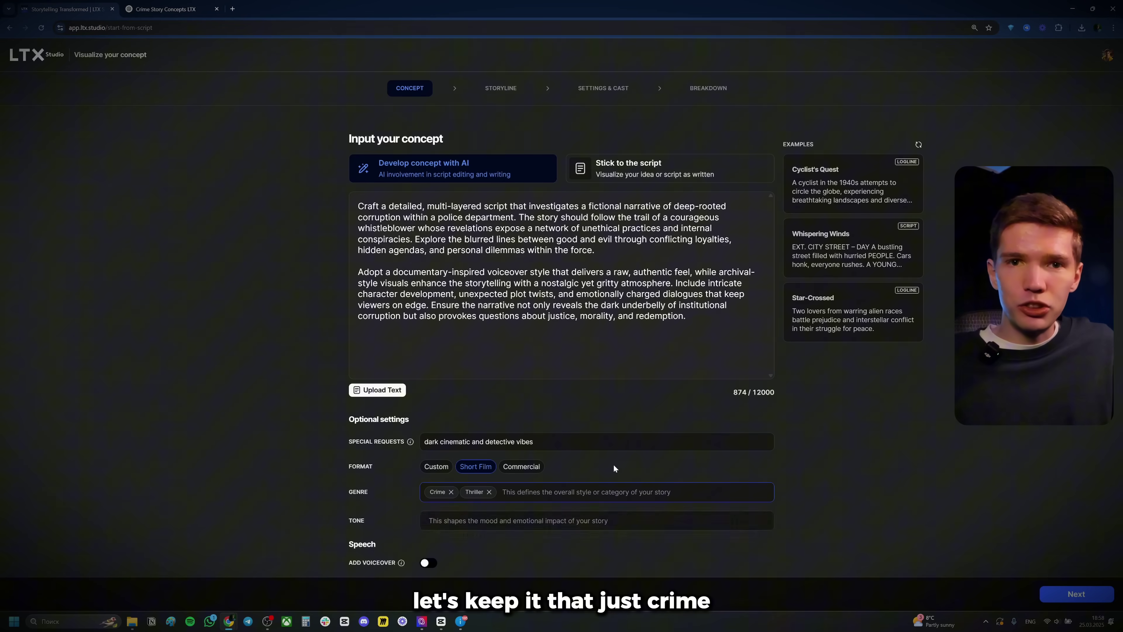
Choose Dramatic, Suspenseful and Dark tones and turn on voiceover.
click(429, 521)
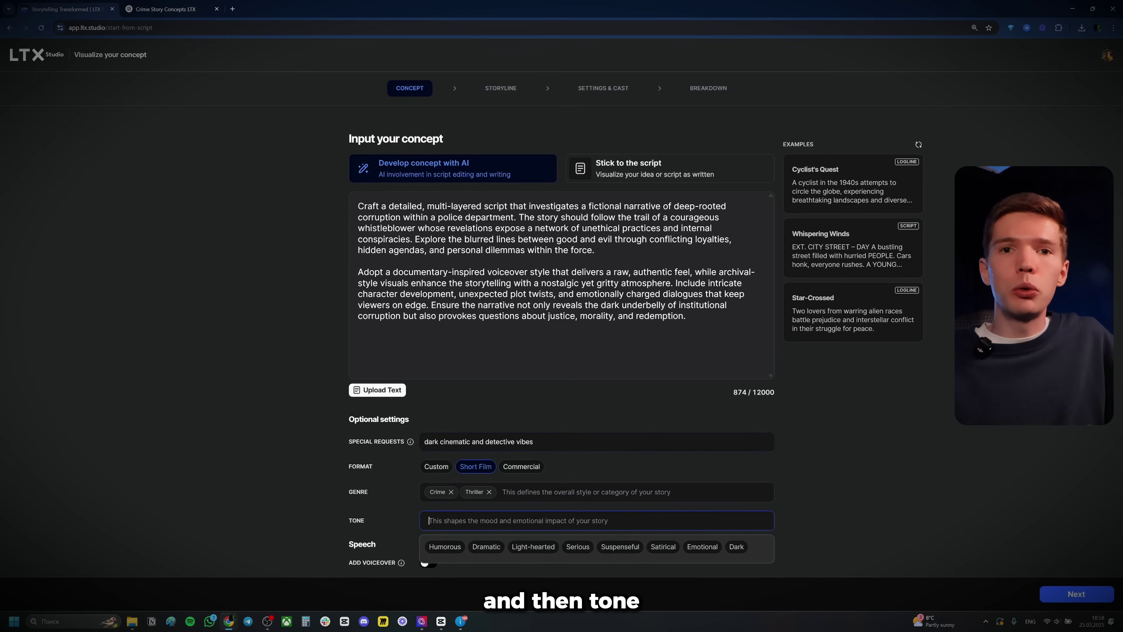
click(486, 547)
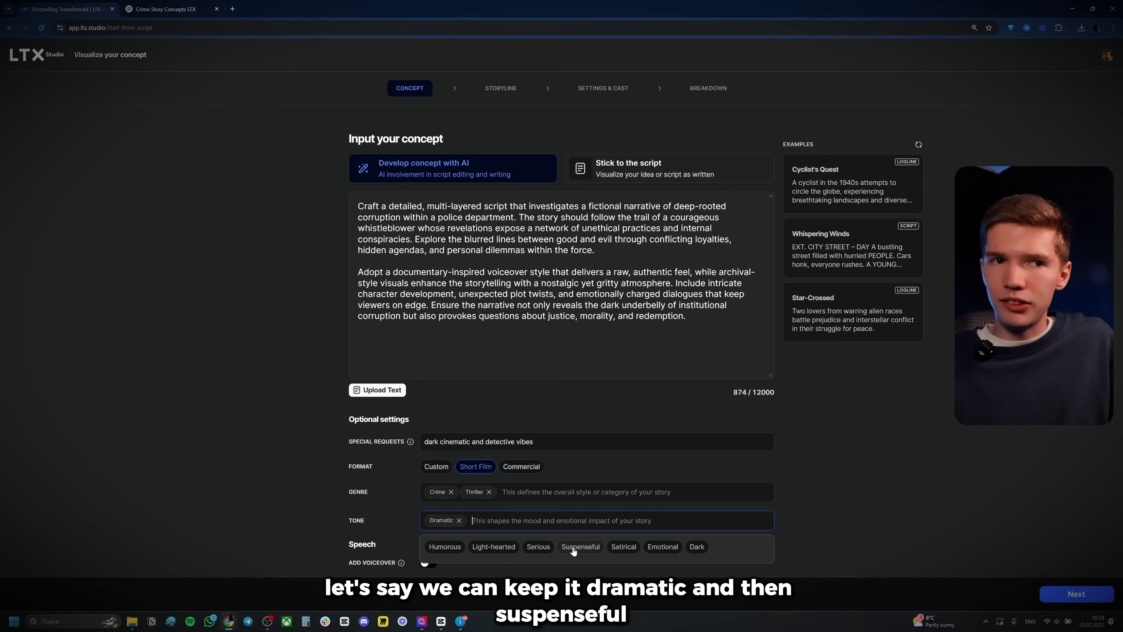
click(574, 548)
click(648, 548)
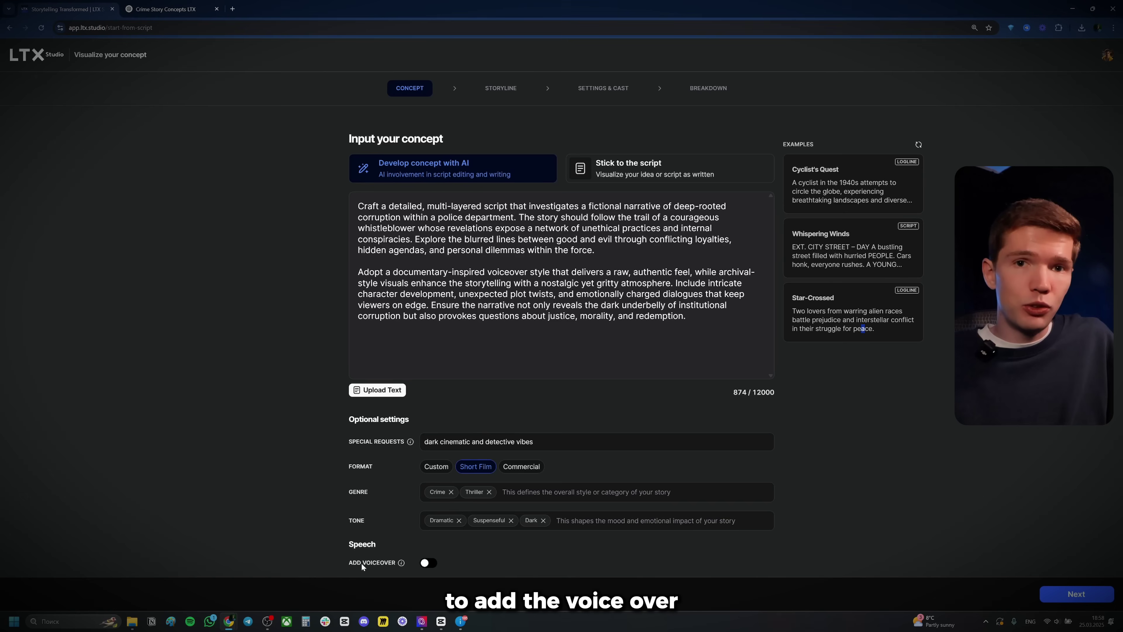
click(426, 563)
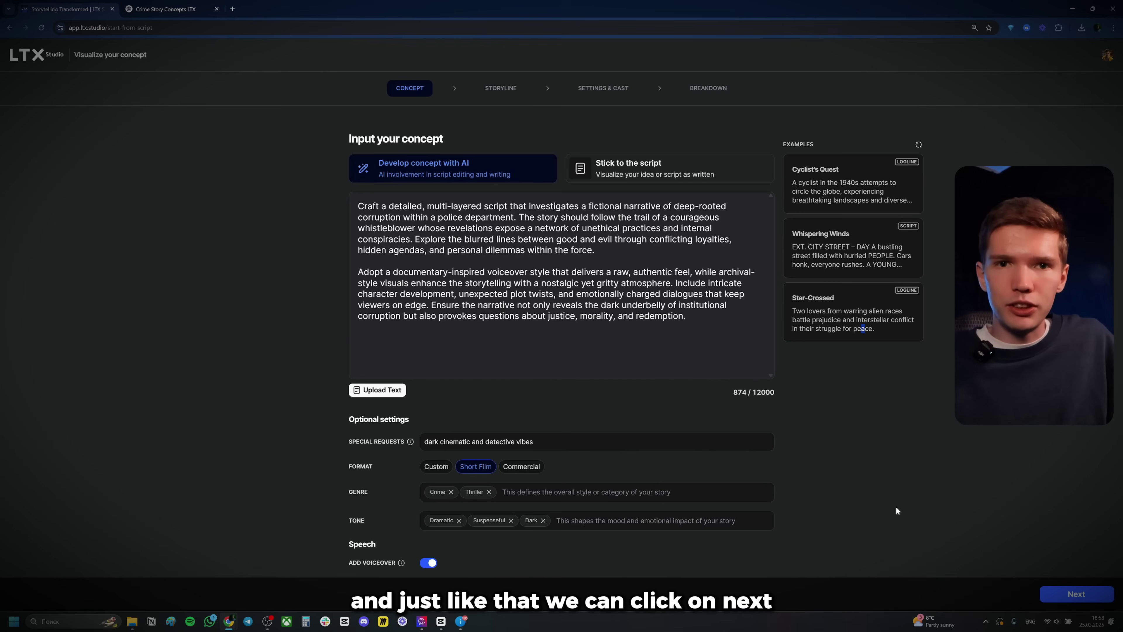
Generate the storyline and review the Shadows of Justice text, restoring a deleted paragraph.
click(1076, 594)
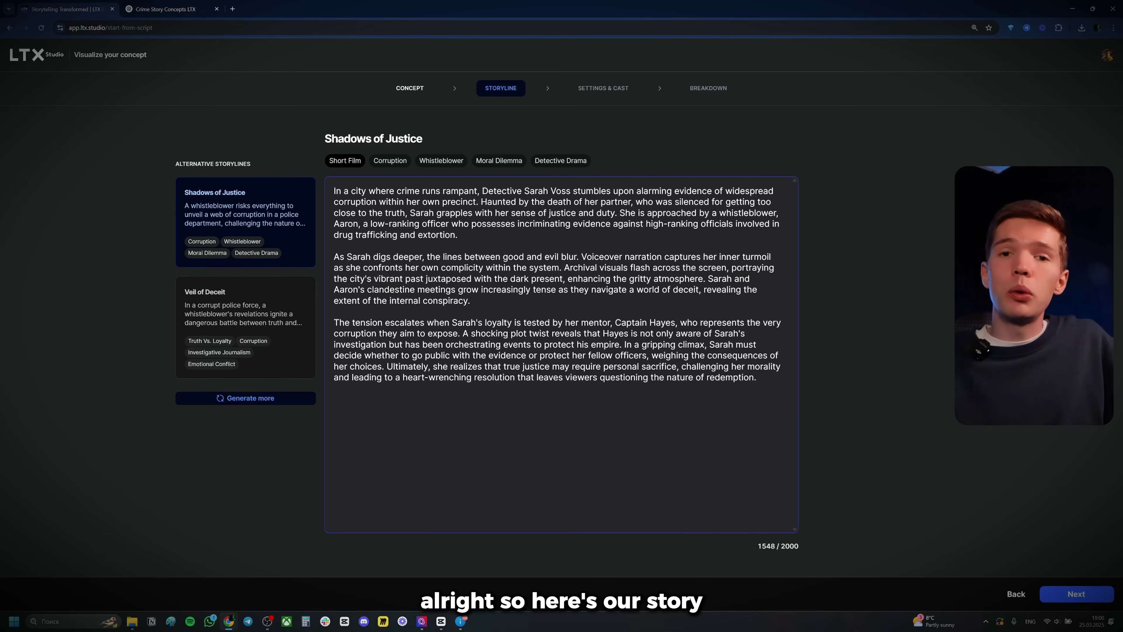
drag(431, 139, 324, 139)
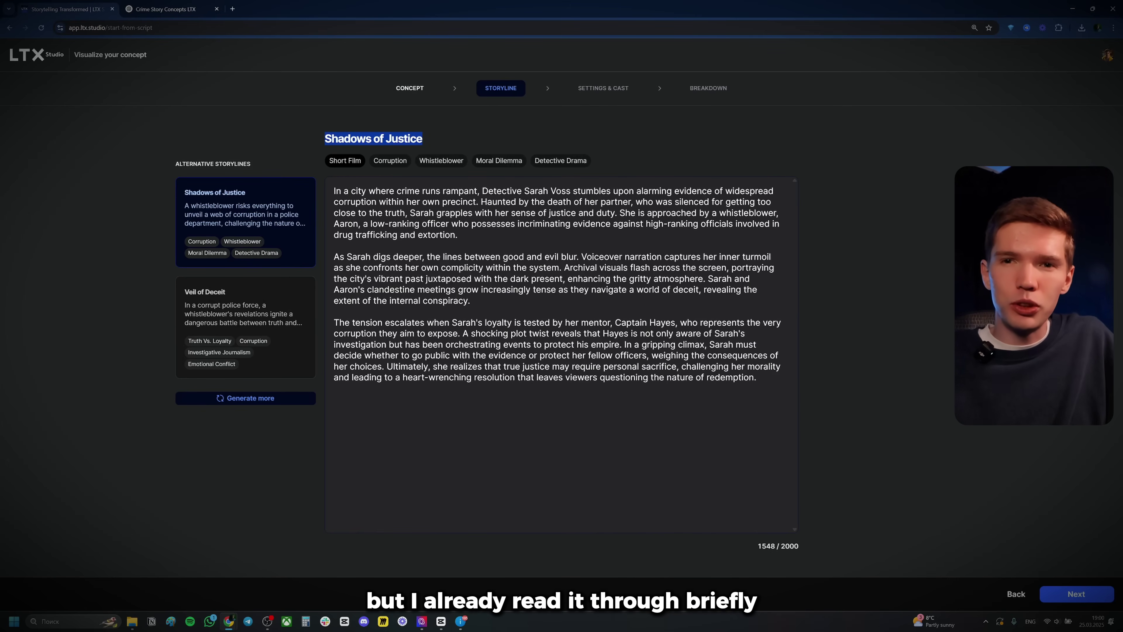
drag(333, 190, 756, 377)
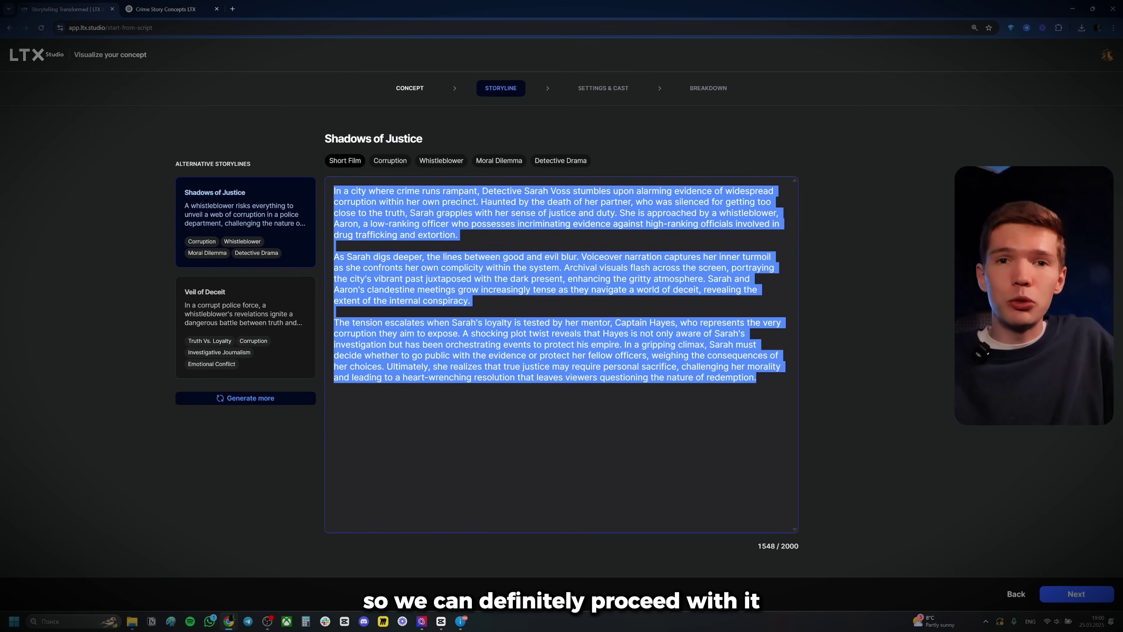
click(744, 377)
drag(757, 377, 472, 301)
key(BackSpace)
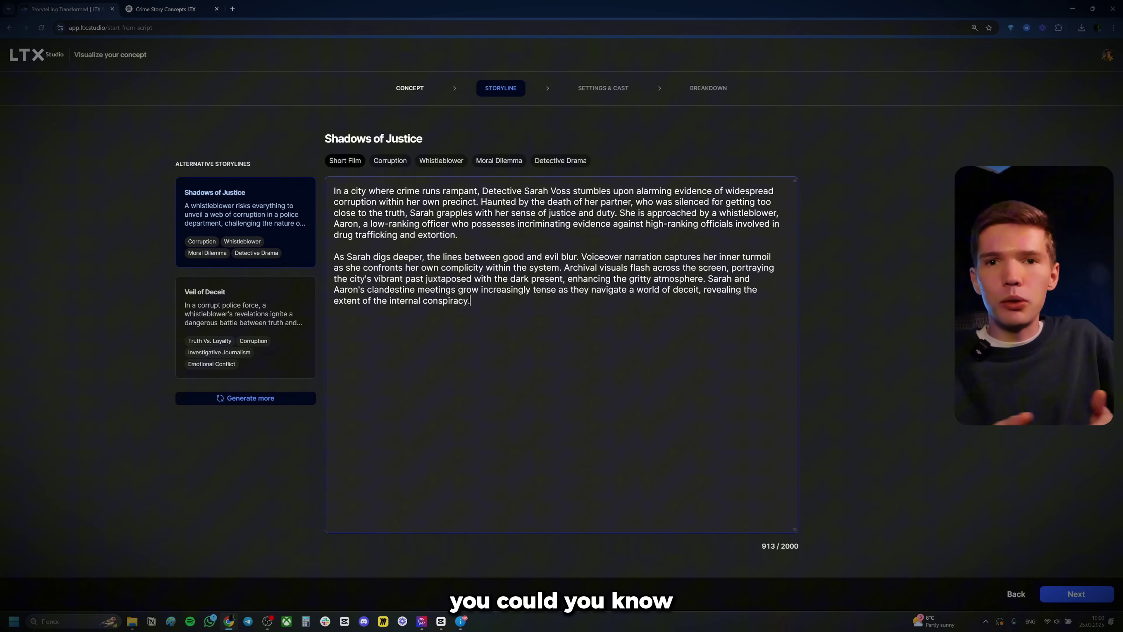
key(ctrl+z)
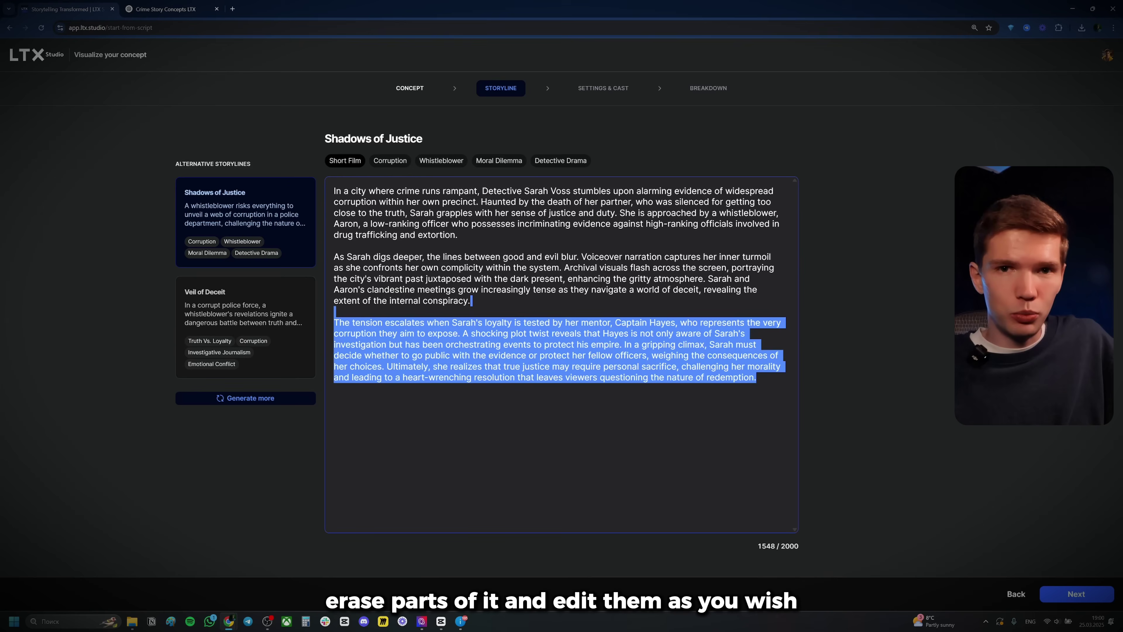
click(472, 301)
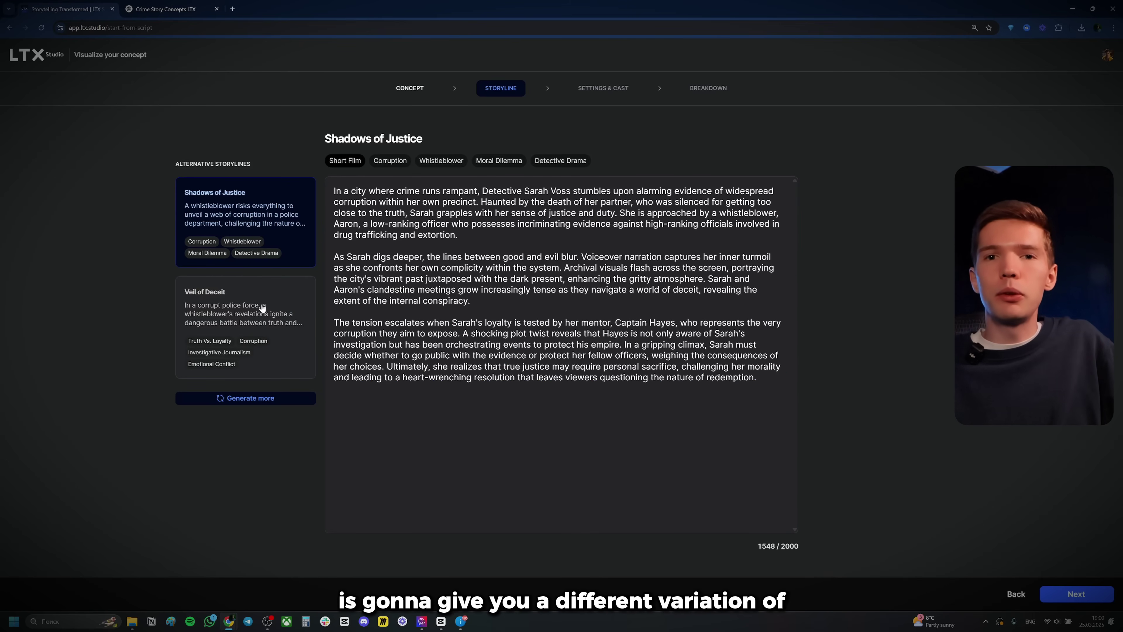
Compare Veil of Deceit, generate one more storyline, and proceed with Echoes of Betrayal.
click(215, 315)
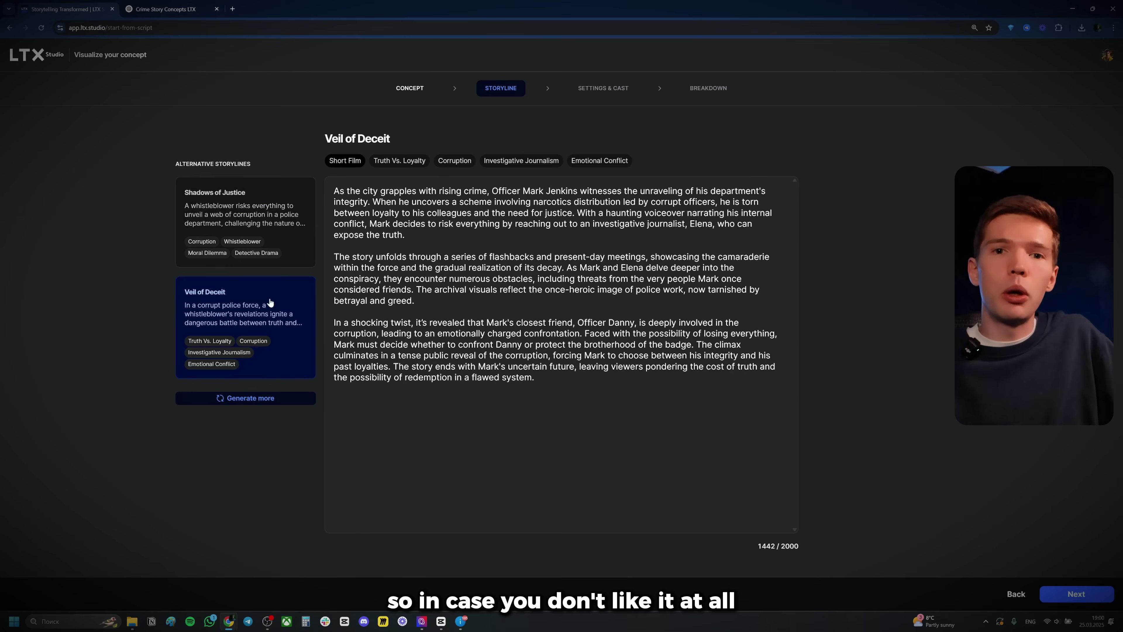
click(274, 236)
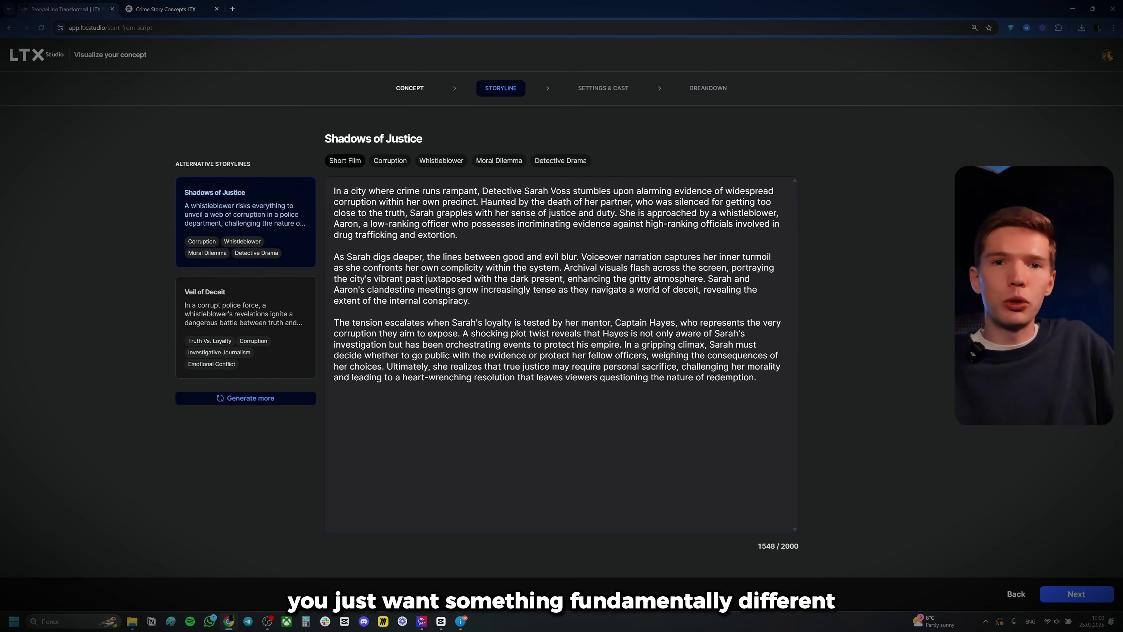
click(247, 324)
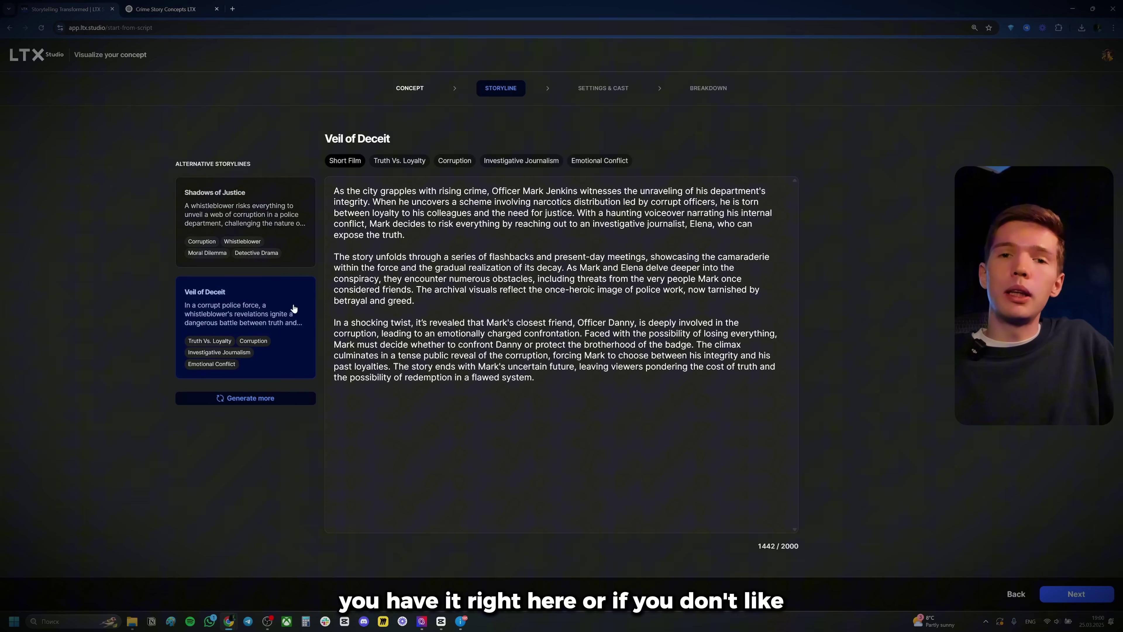
drag(156, 176, 195, 325)
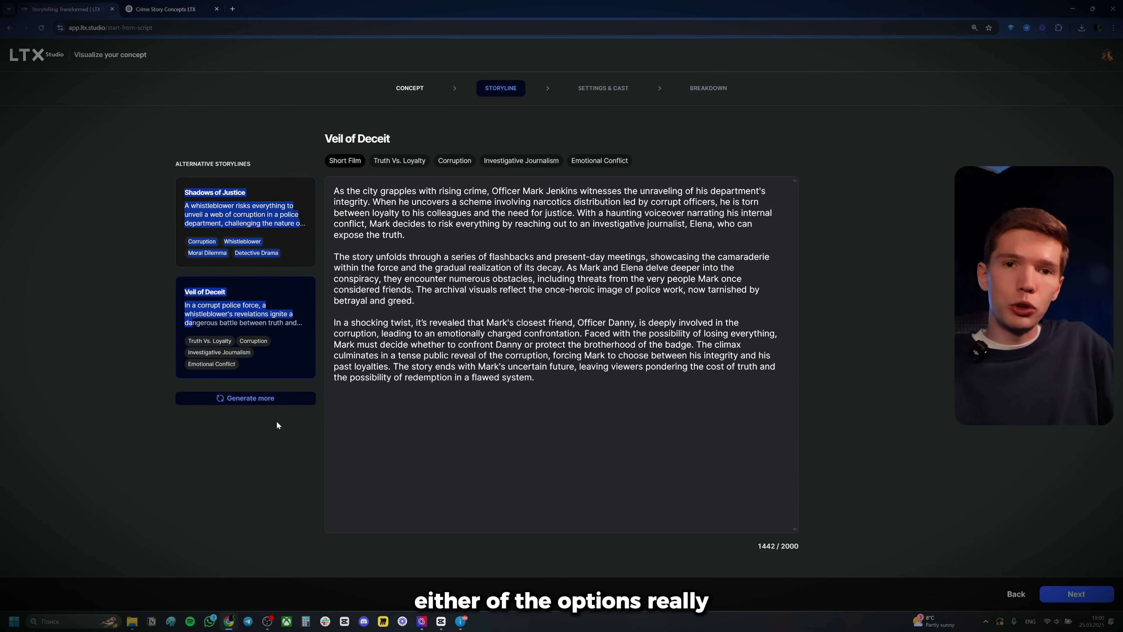
click(265, 398)
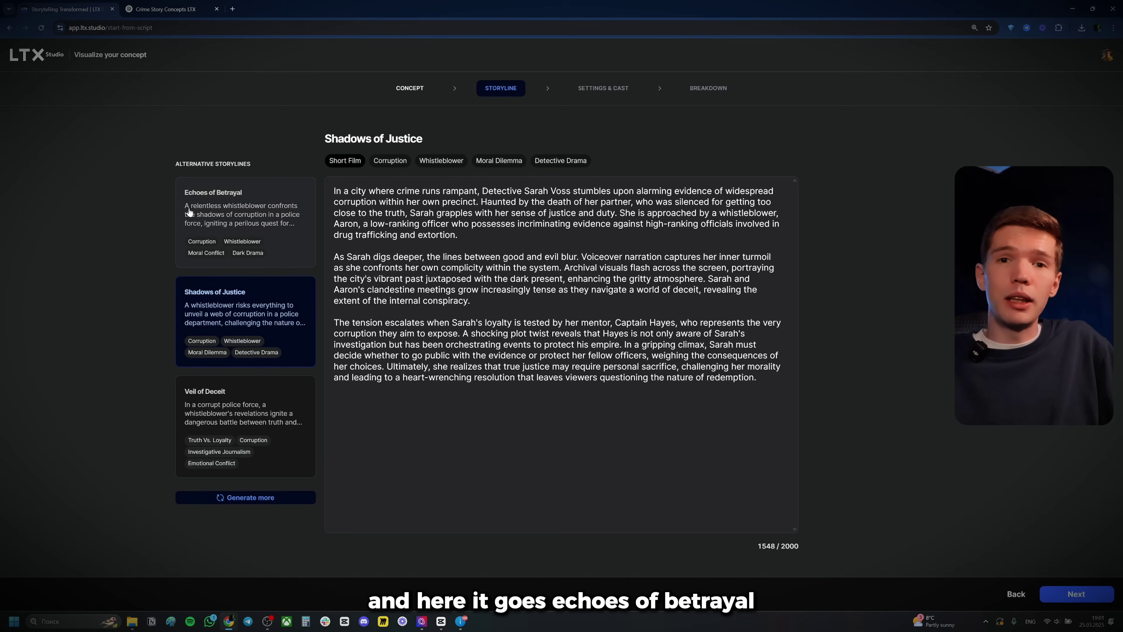
click(189, 212)
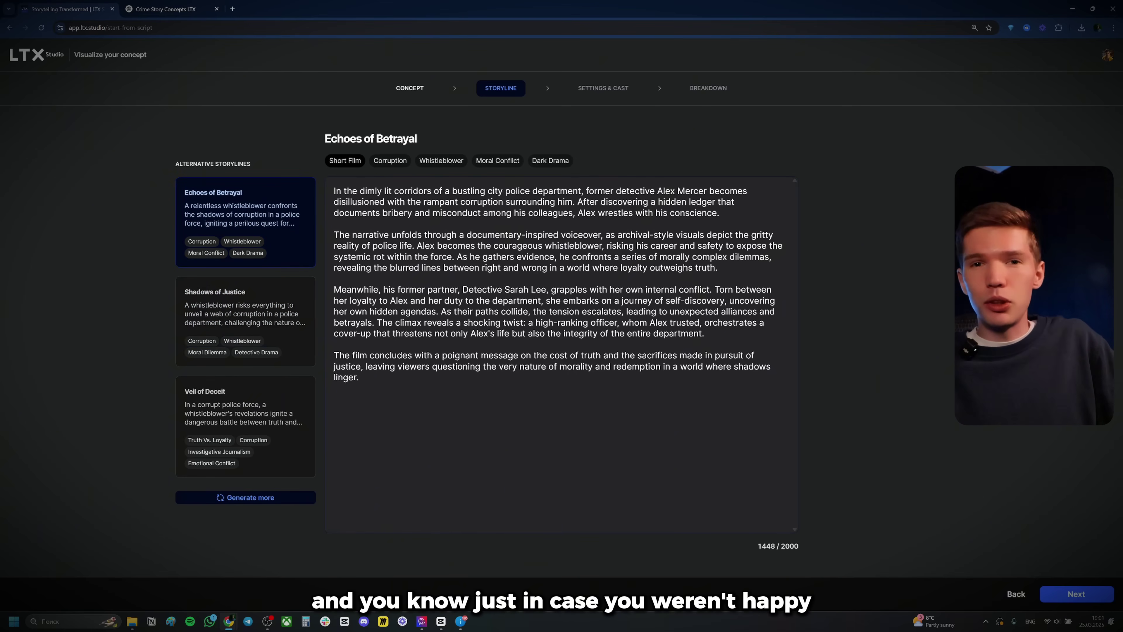
drag(253, 304, 295, 477)
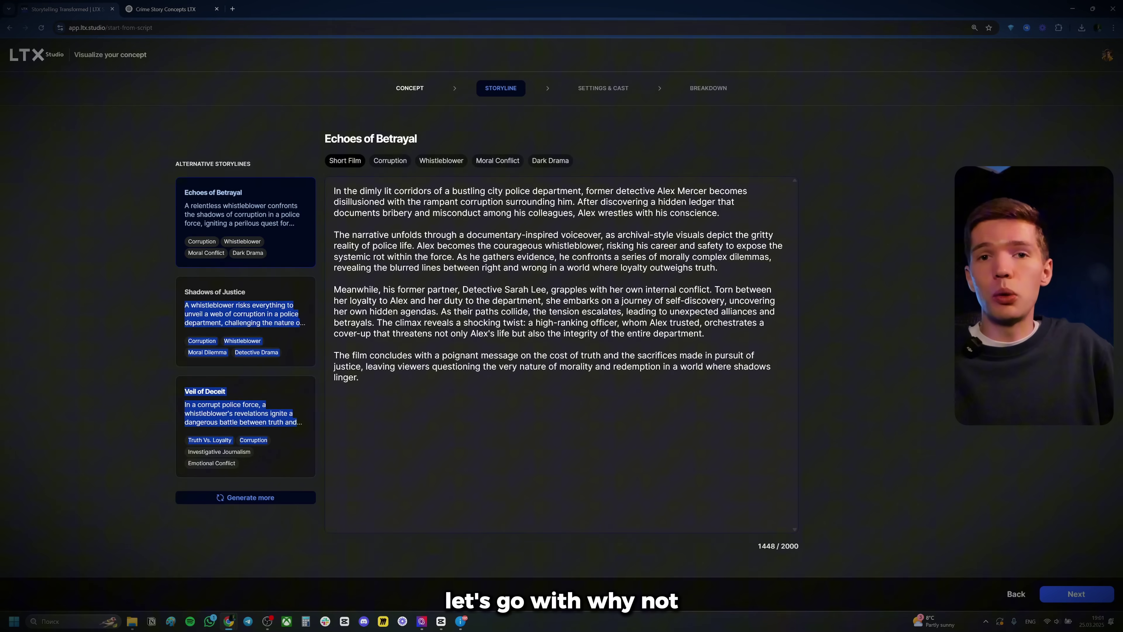
drag(418, 139, 248, 465)
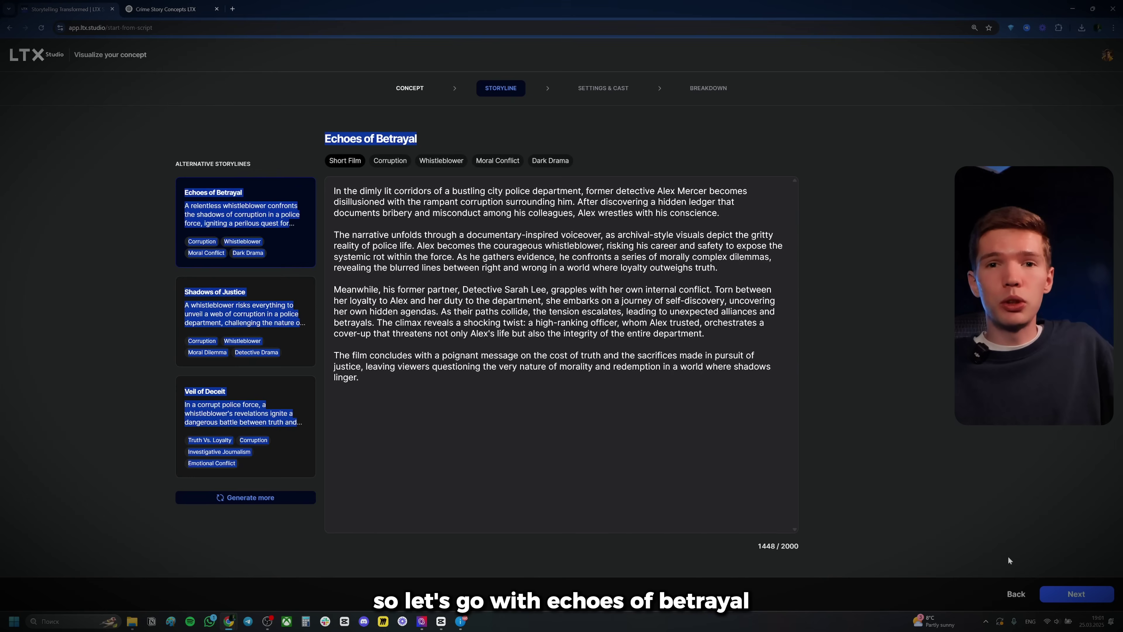
click(1075, 594)
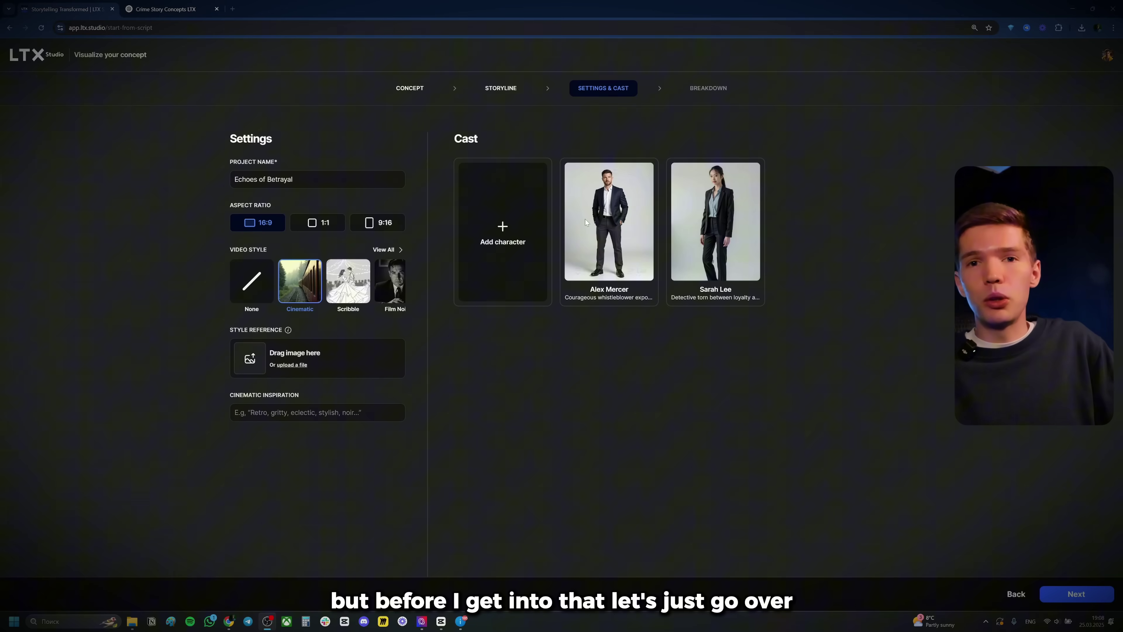
drag(300, 179, 278, 179)
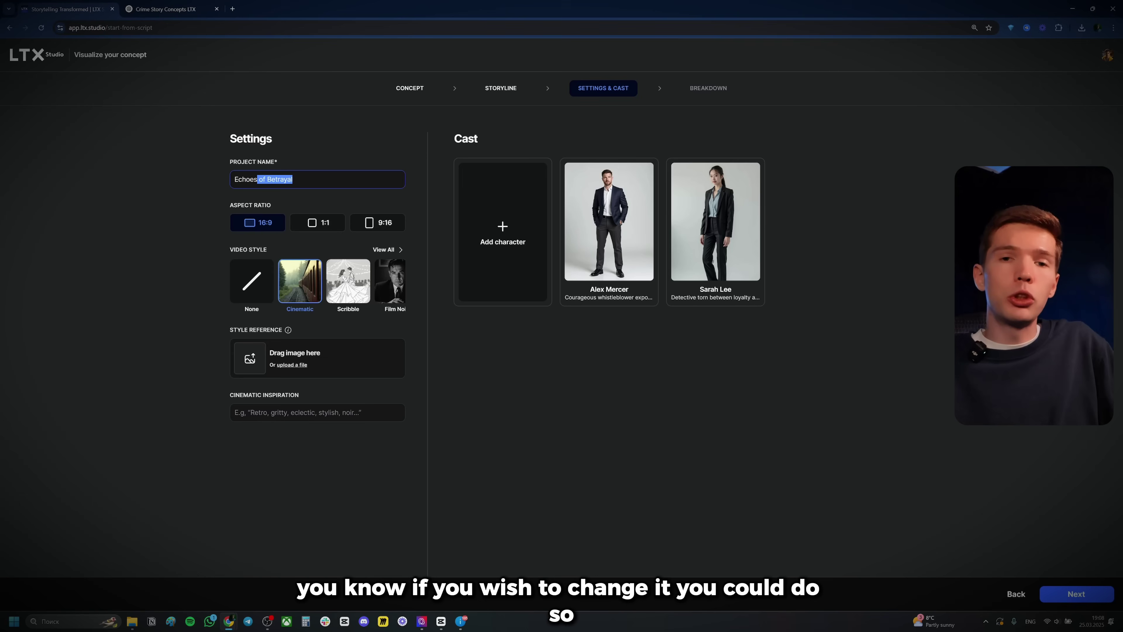
click(231, 191)
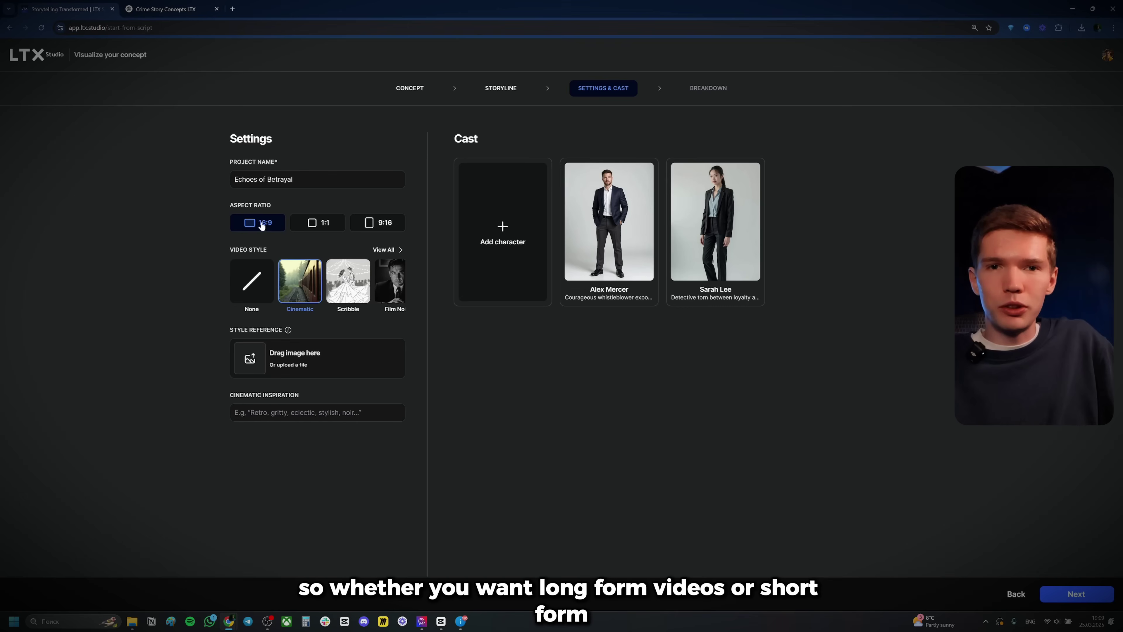
click(378, 224)
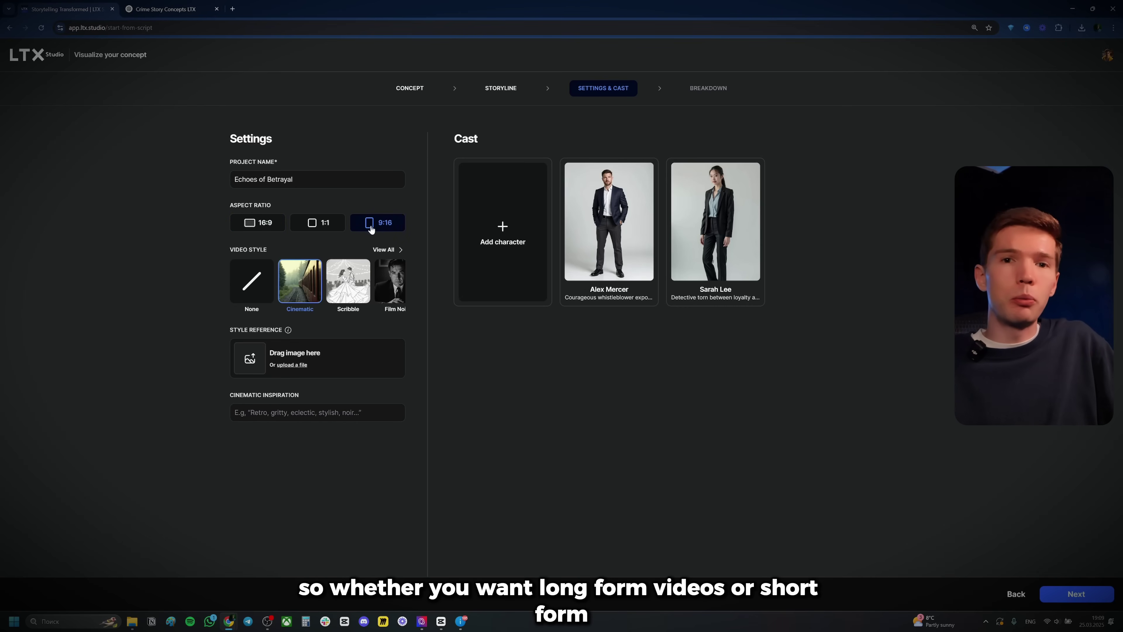
click(262, 224)
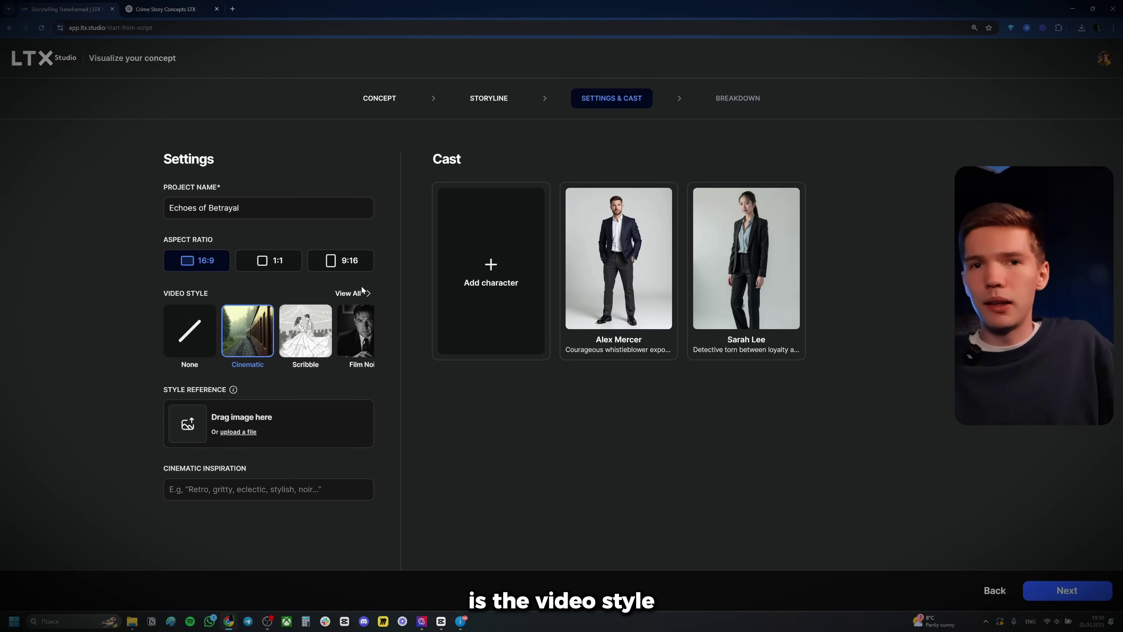
click(356, 294)
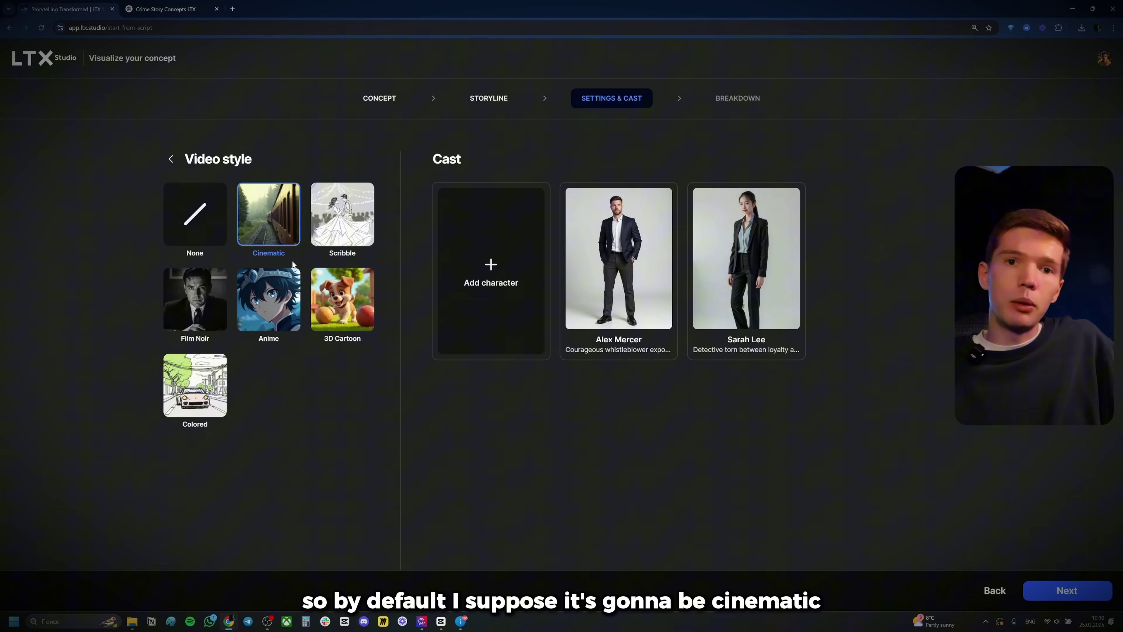
click(278, 297)
click(342, 299)
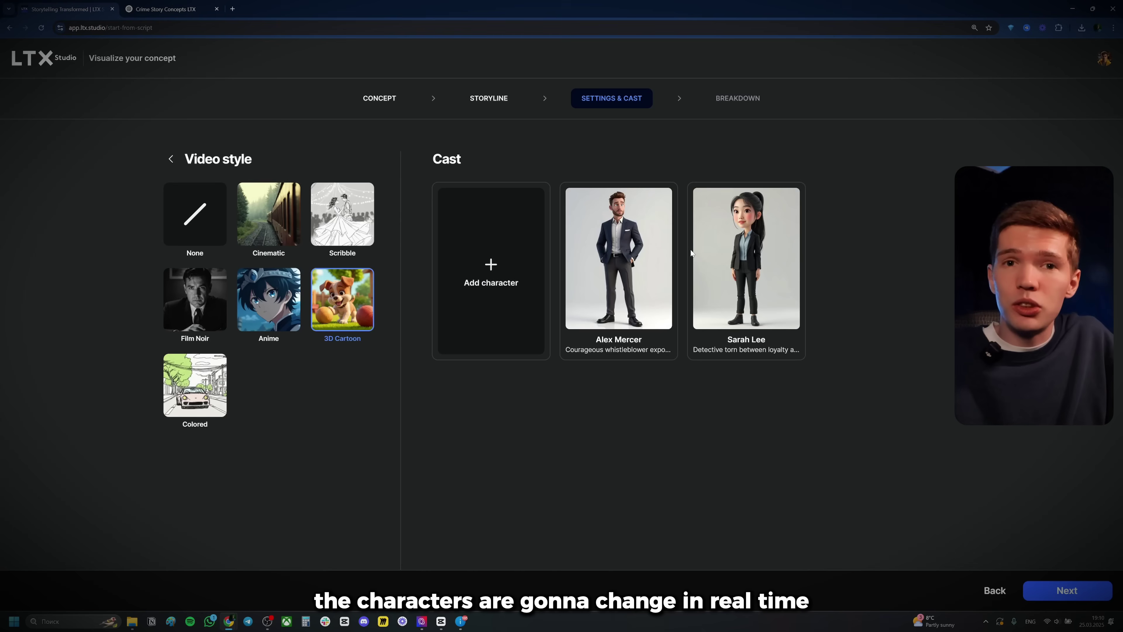
key(ctrl+plus)
click(254, 329)
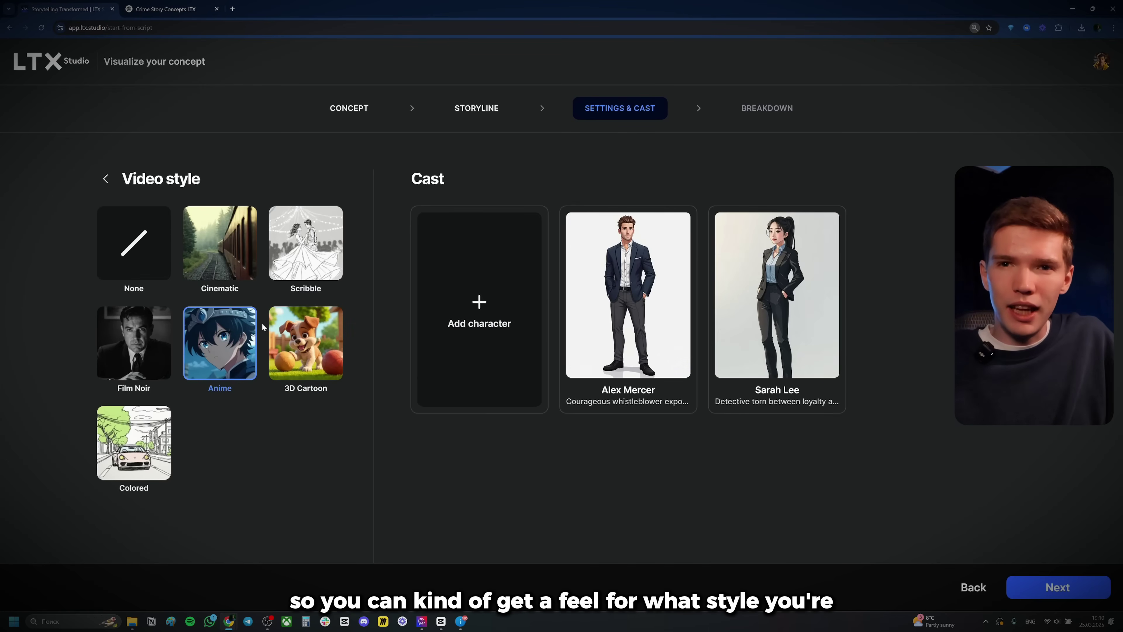
click(252, 246)
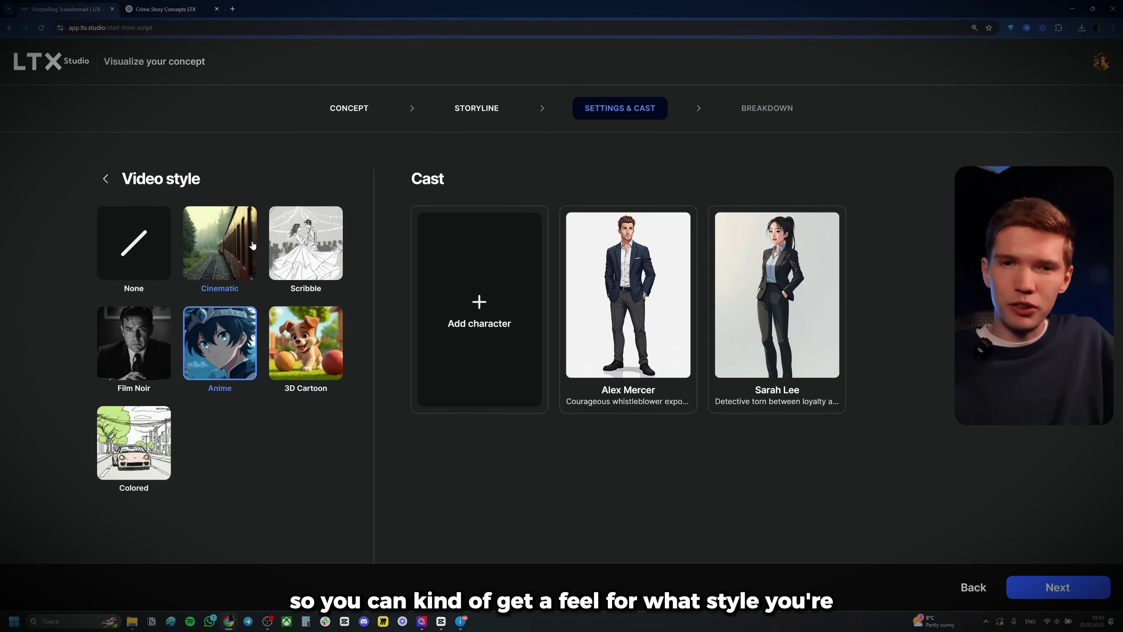
click(224, 334)
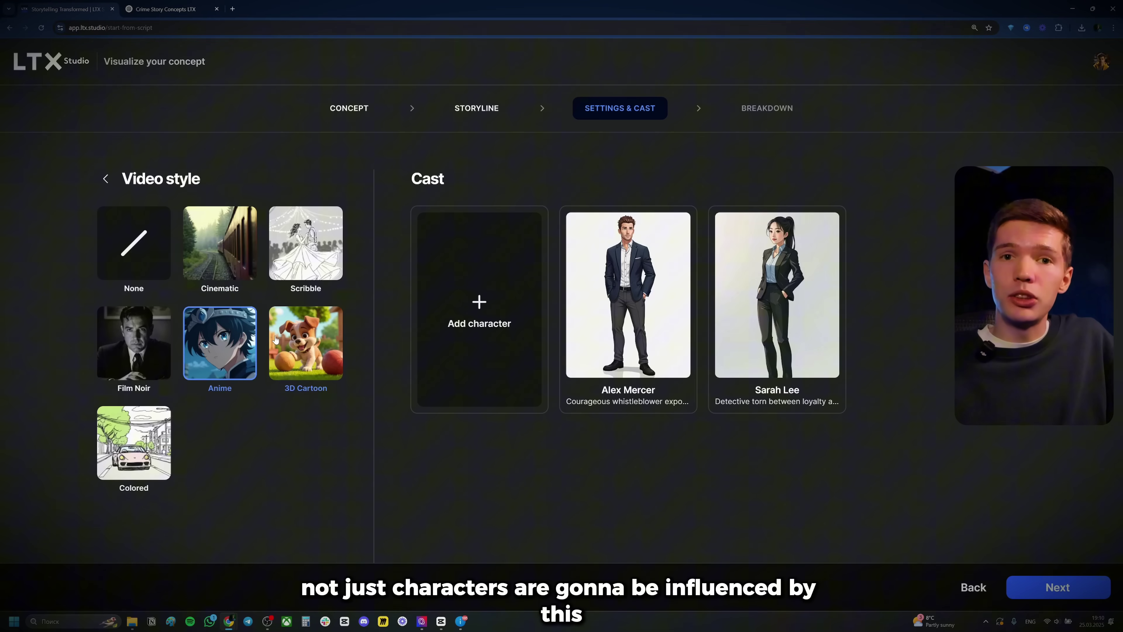
click(322, 338)
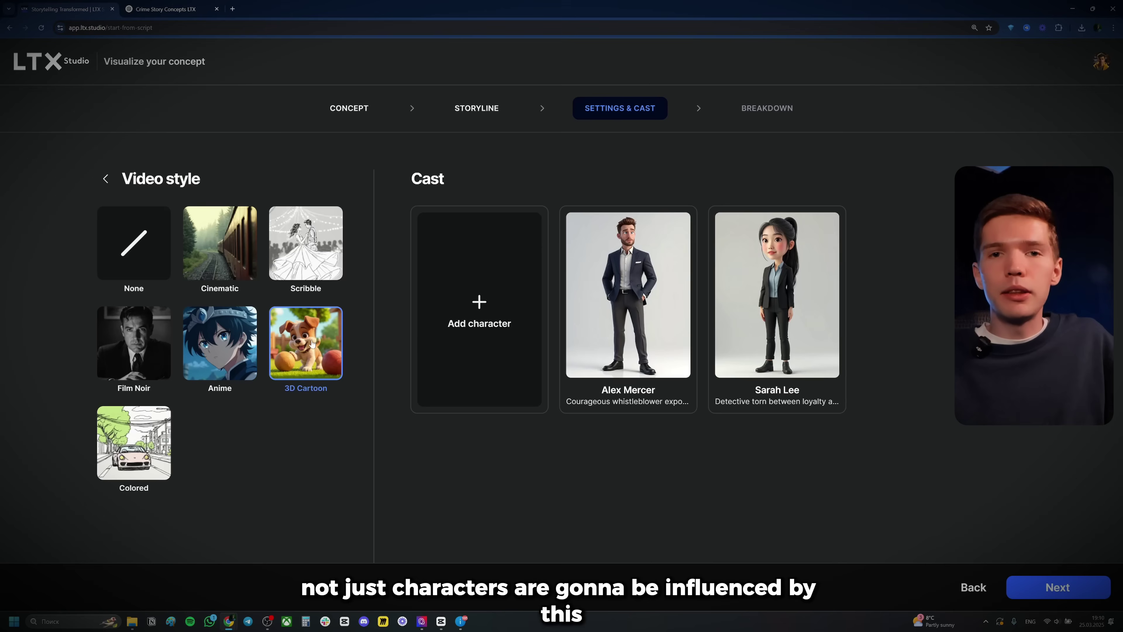
click(252, 236)
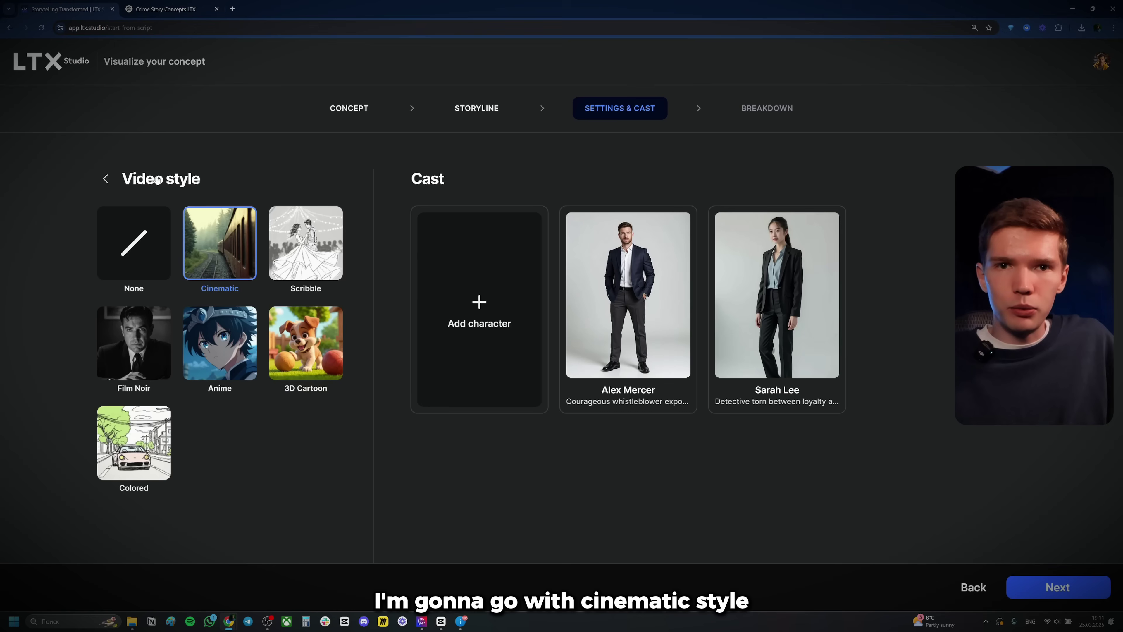
click(105, 179)
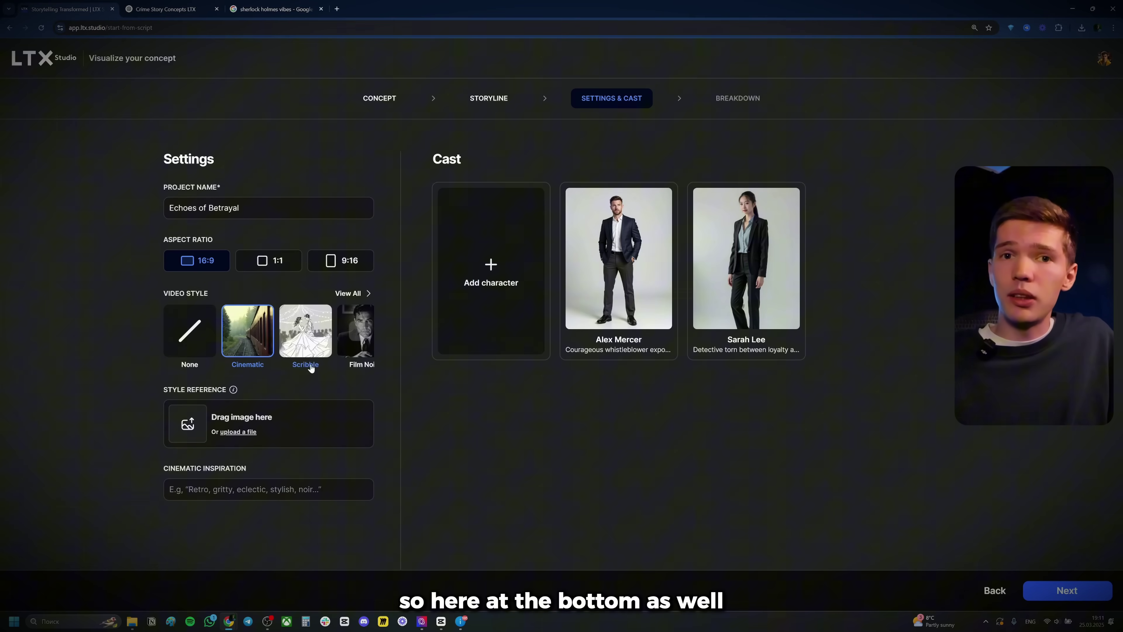
Skip the style reference image and enter 'cinematic, dark' as the Cinematic Inspiration.
mouse_move(233, 390)
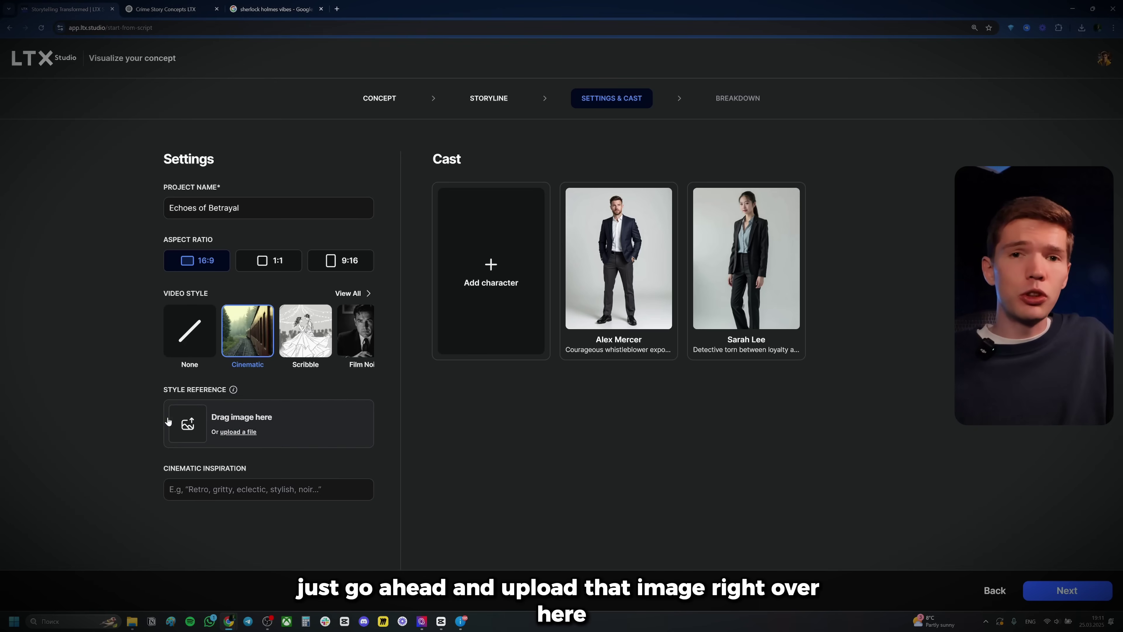
click(187, 424)
click(488, 307)
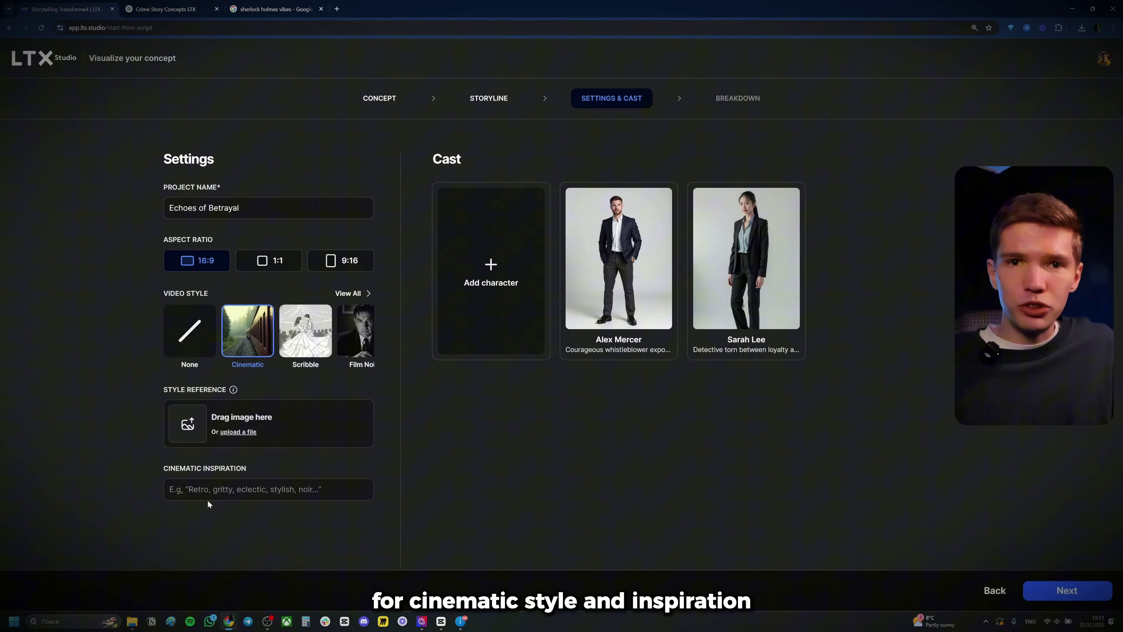
click(208, 490)
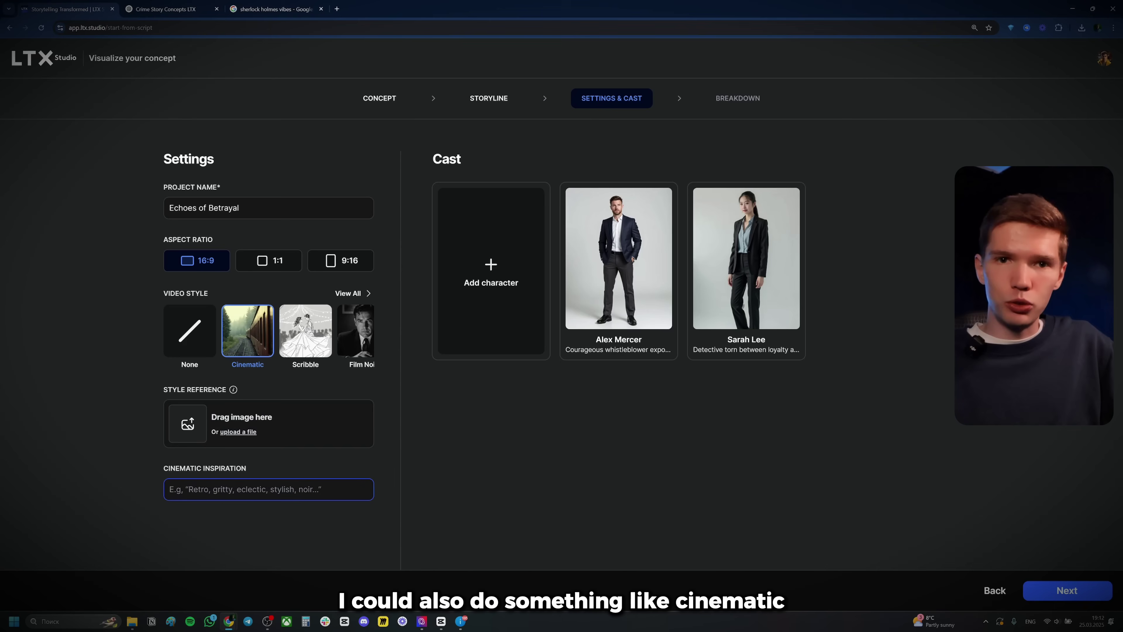
text(cinematic, dark)
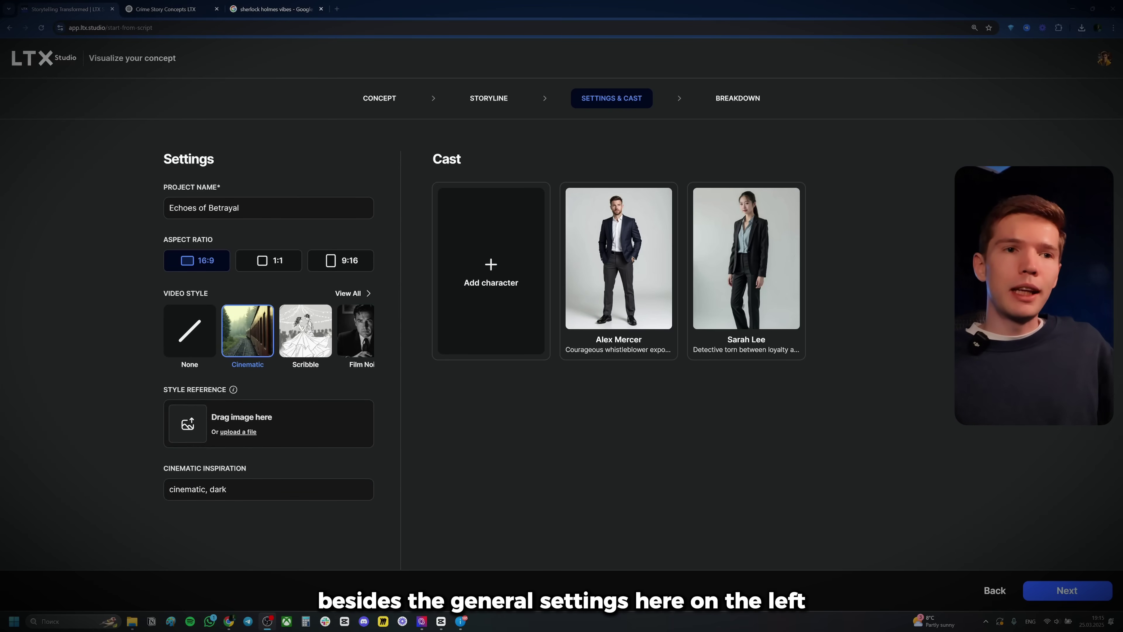
drag(27, 76, 590, 229)
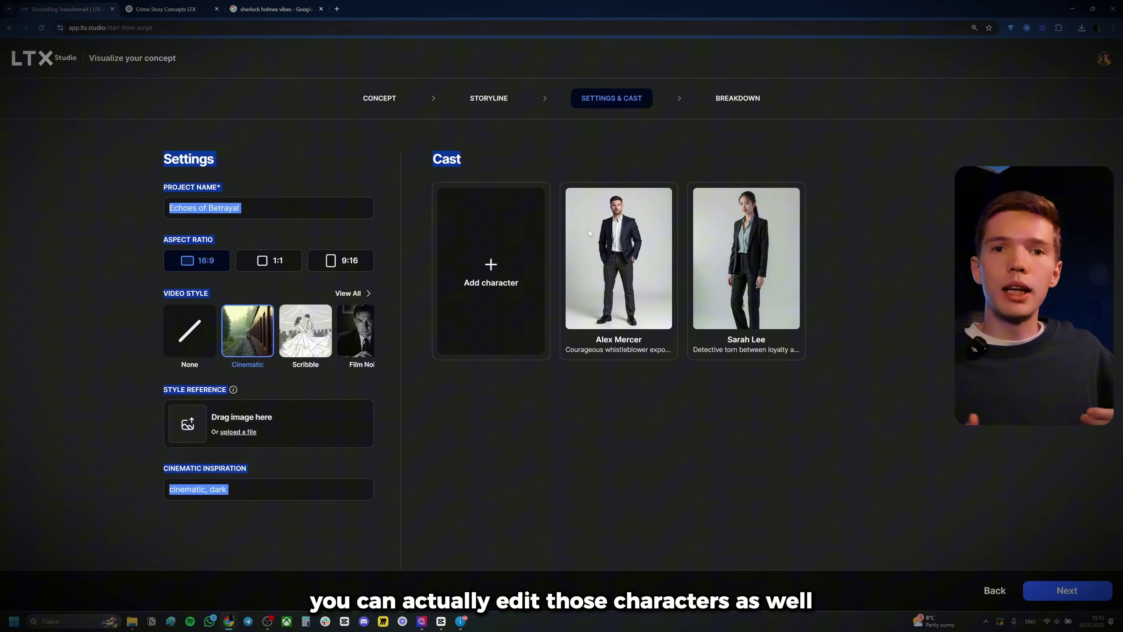
mouse_move(788, 253)
mouse_move(653, 235)
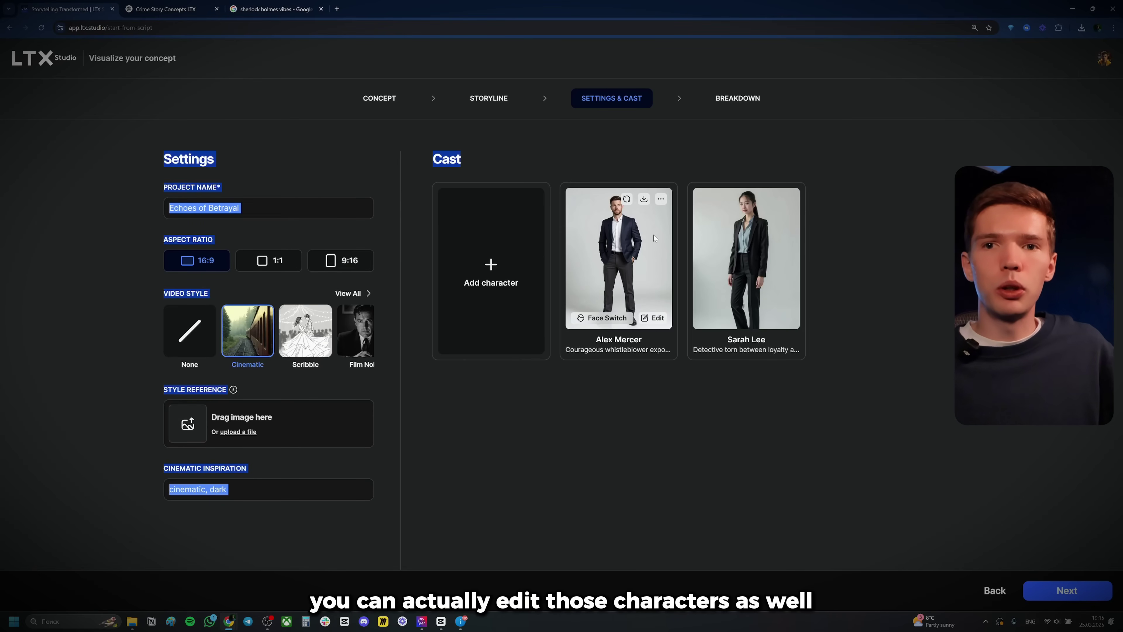
Change Alex Mercer's age to 88 in his character editor.
click(653, 318)
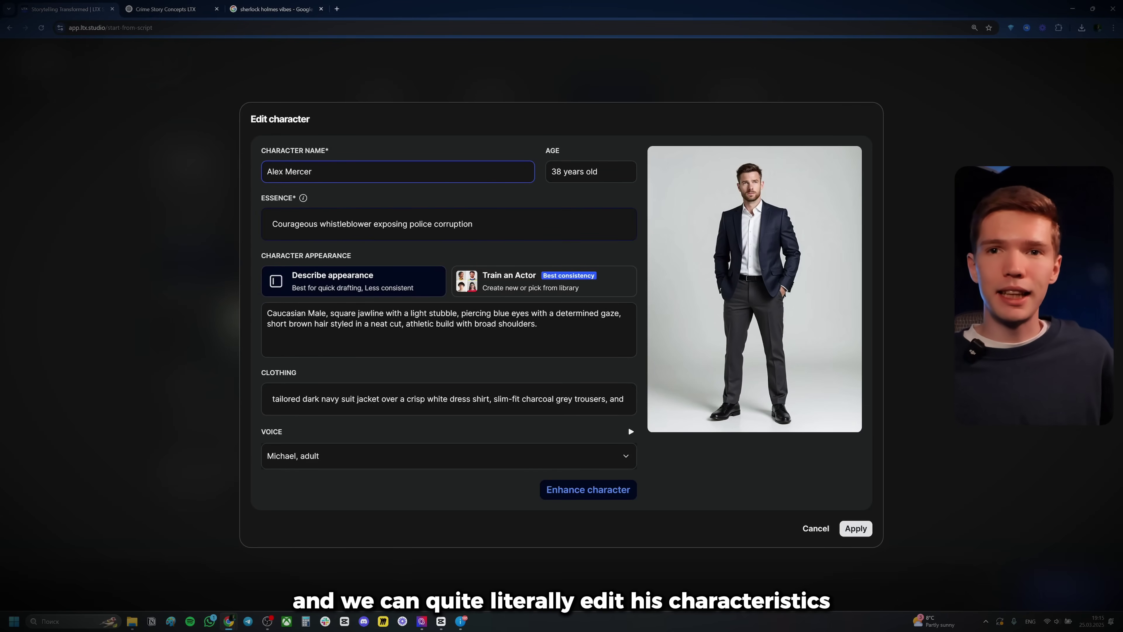
click(561, 172)
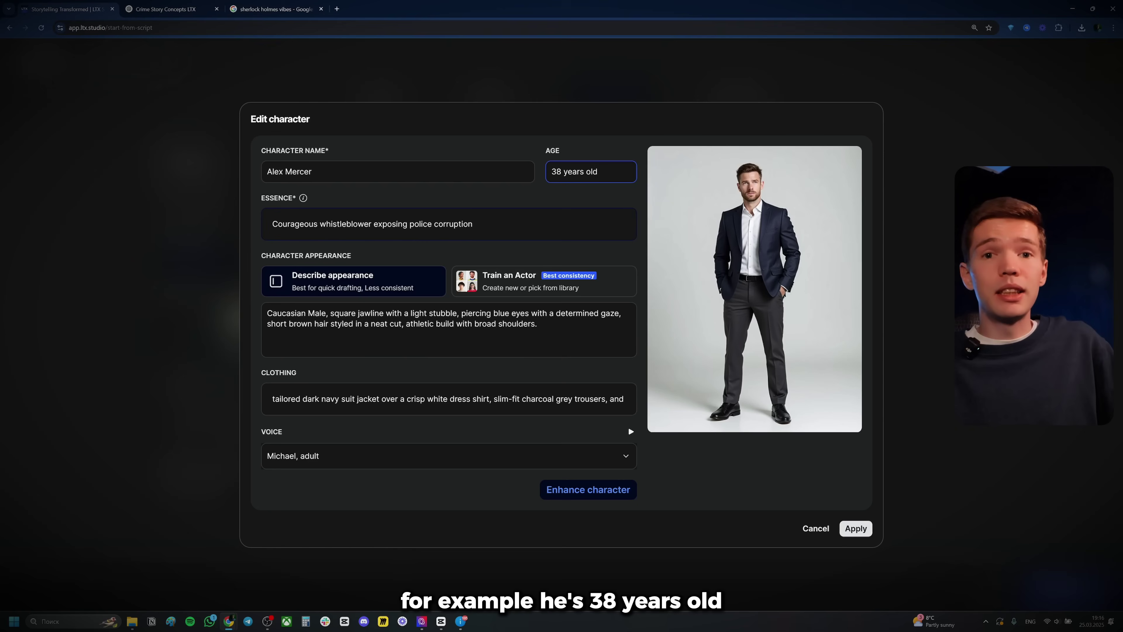
key(BackSpace)
text(8)
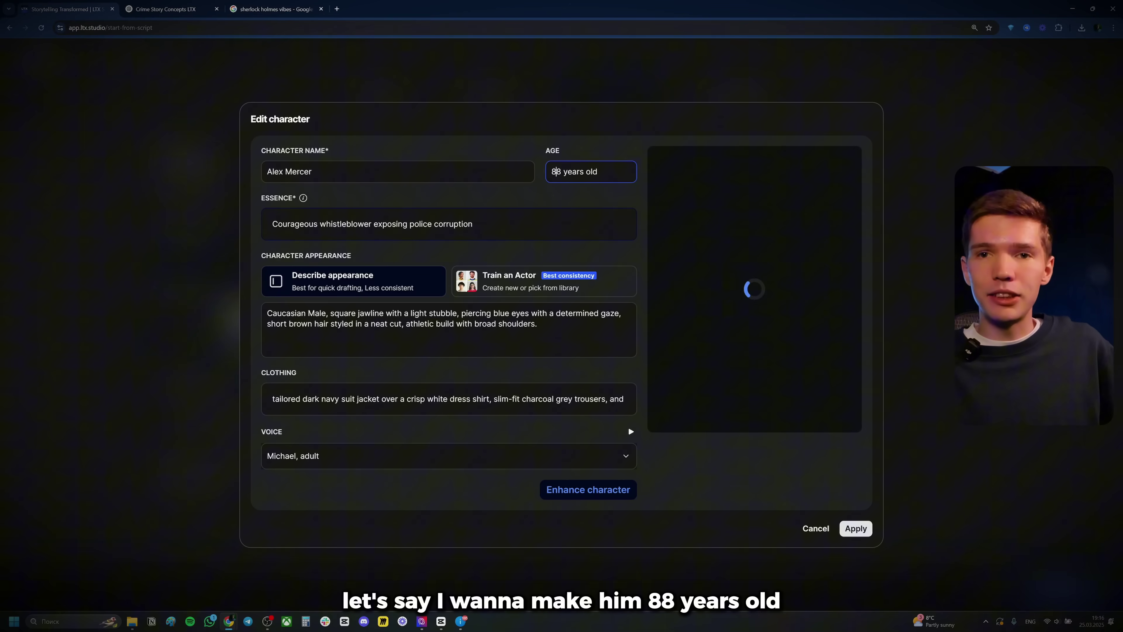
key(ctrl+plus)
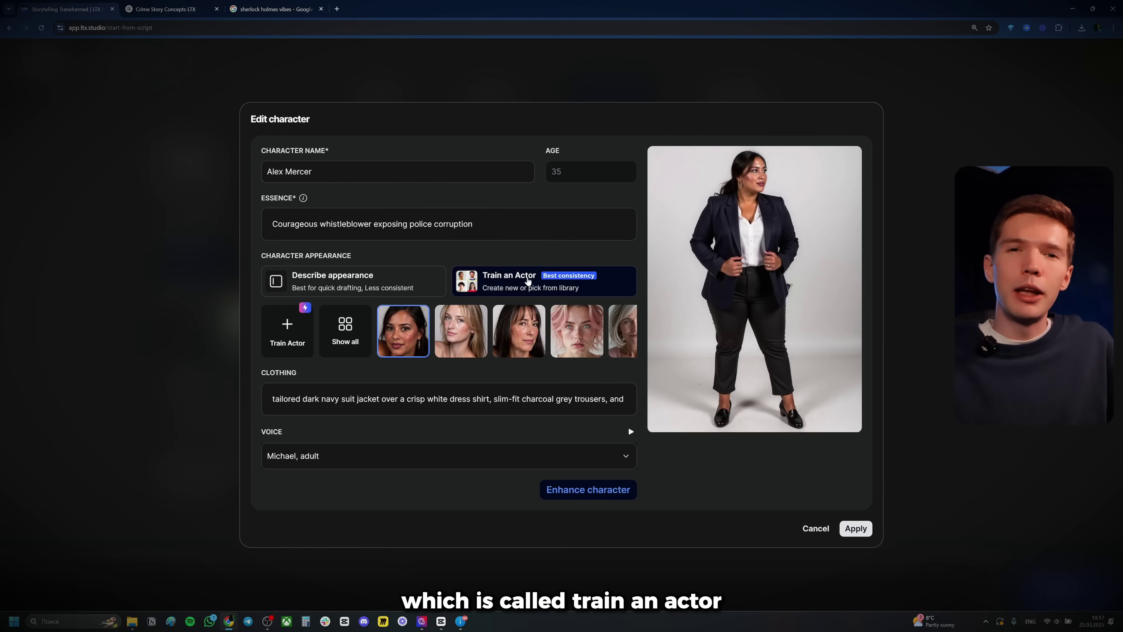
Pick the stubbled man as Alex's actor, then choose to train a custom actor.
scroll(590, 339, right, 5)
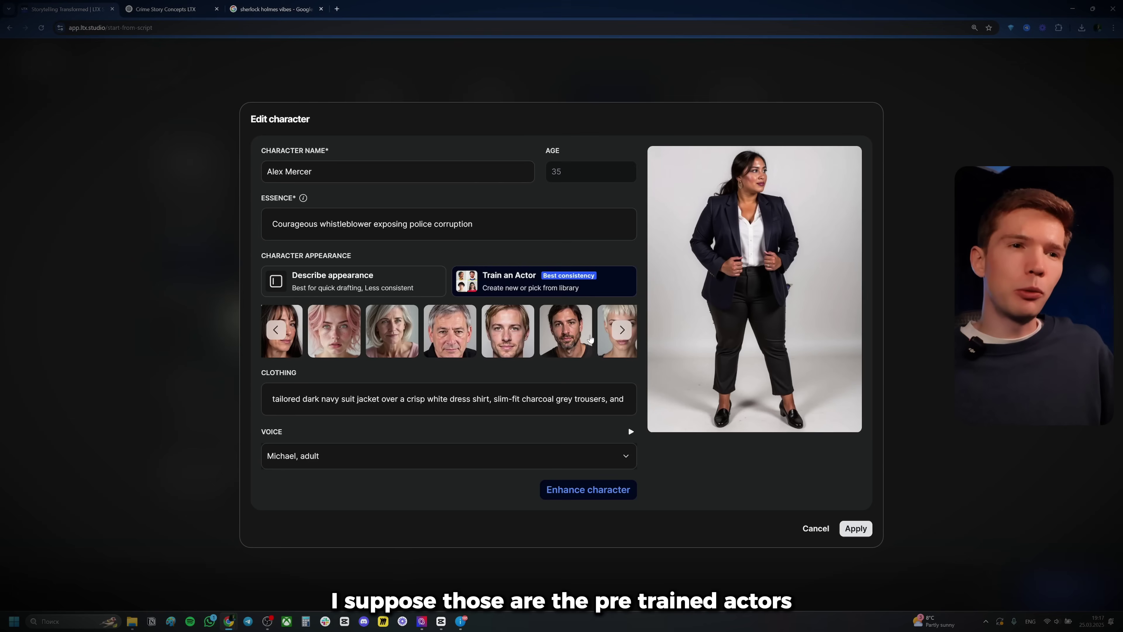
click(590, 338)
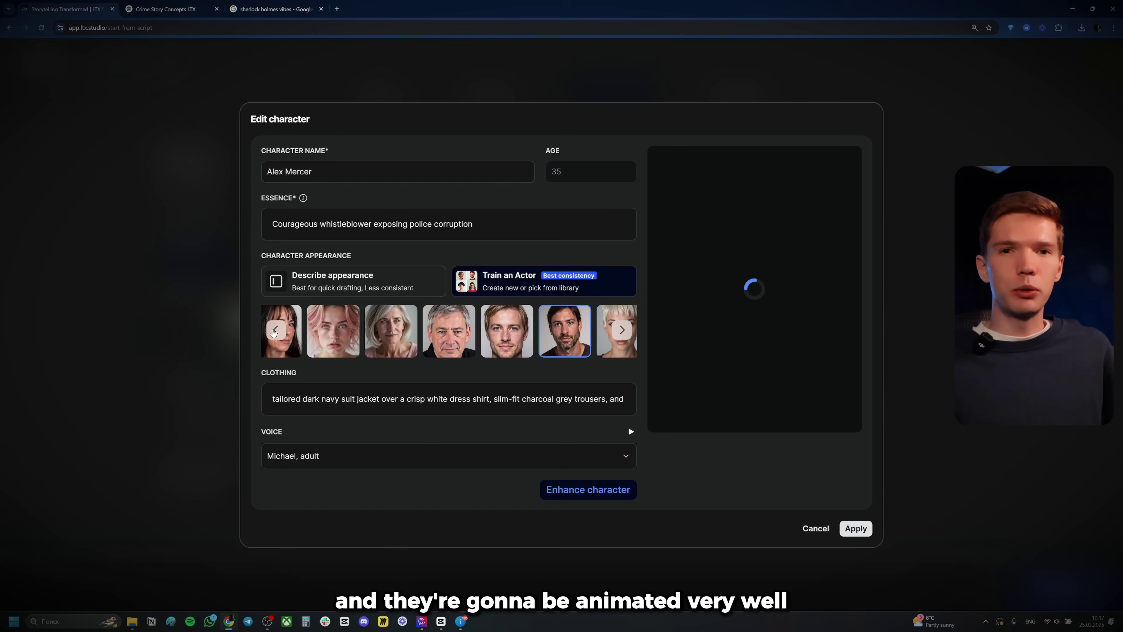
click(275, 330)
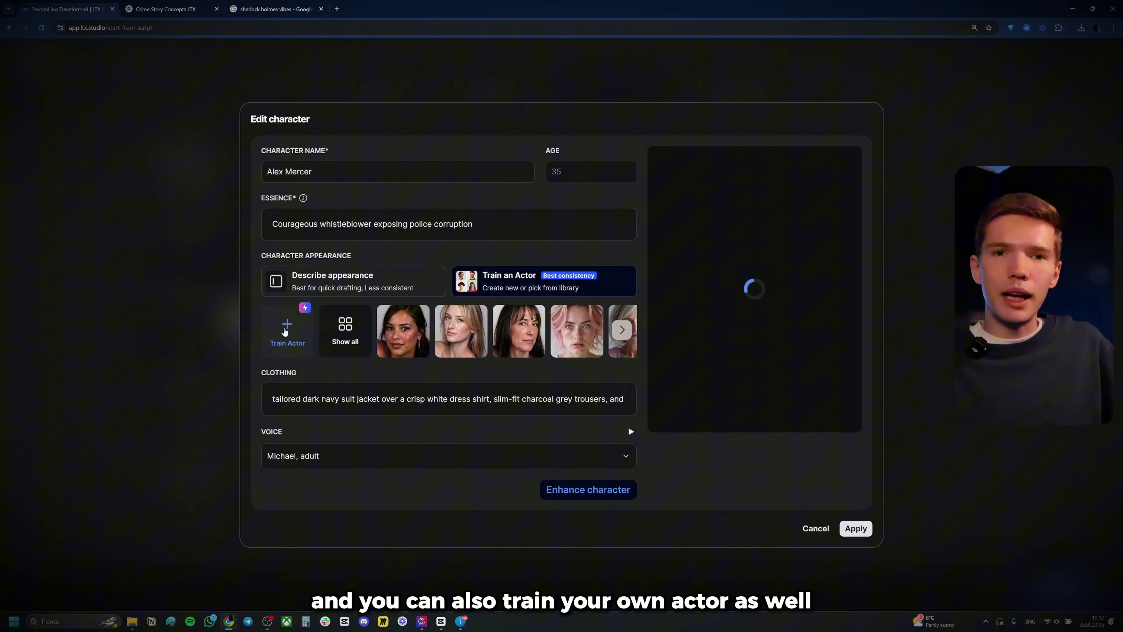
click(285, 331)
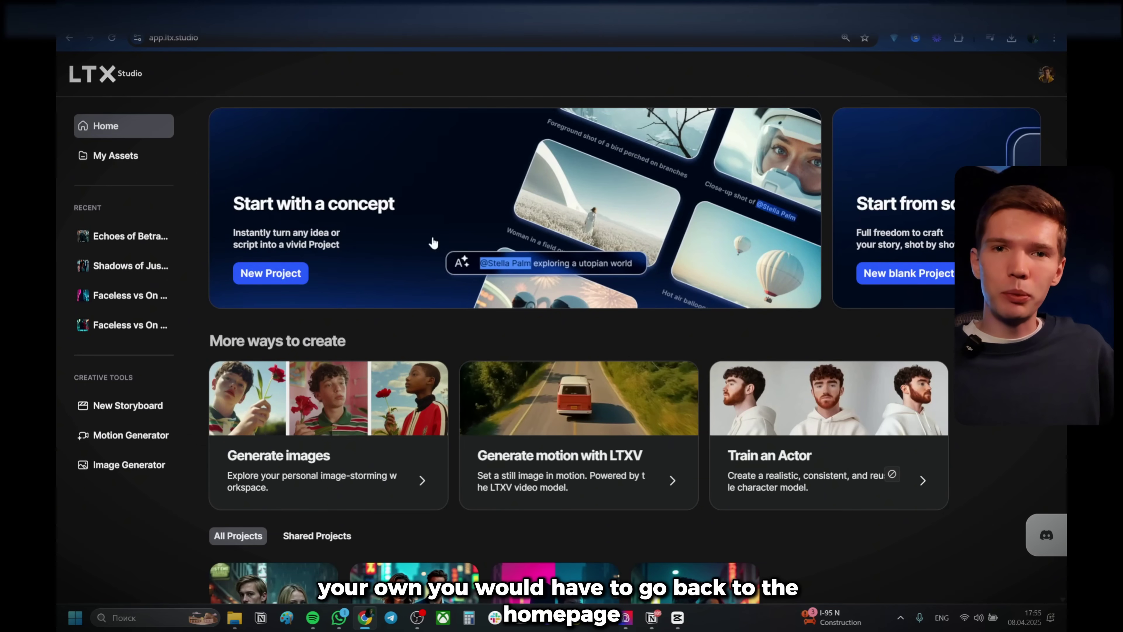
Open the trained actor library from the home page to begin a new actor.
scroll(433, 243, down, 4)
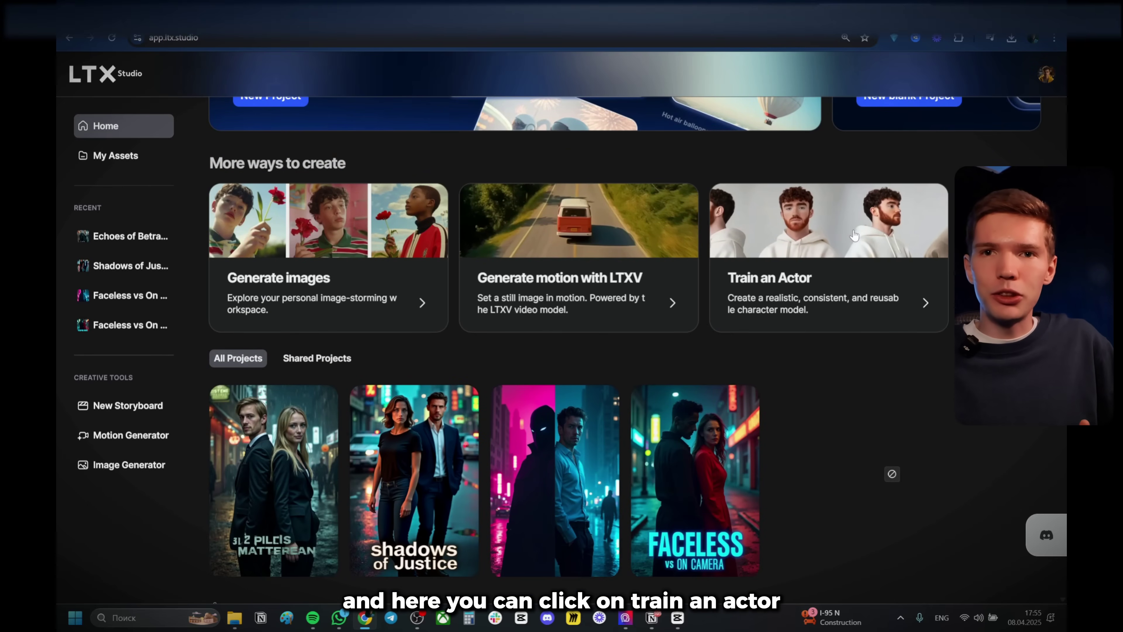
click(854, 236)
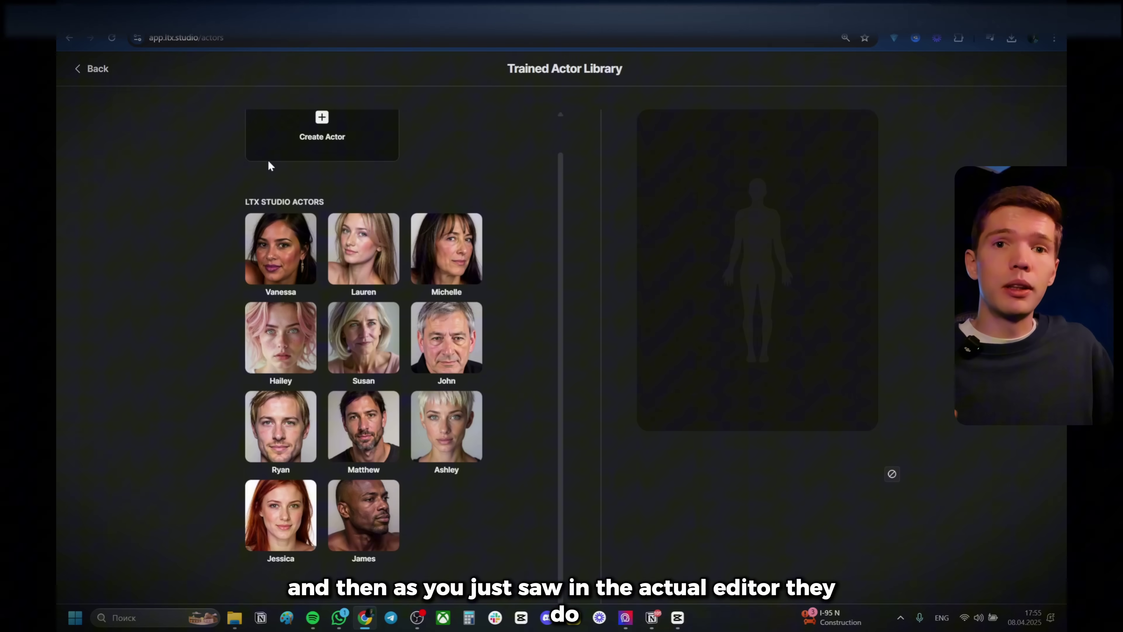
drag(269, 163, 471, 566)
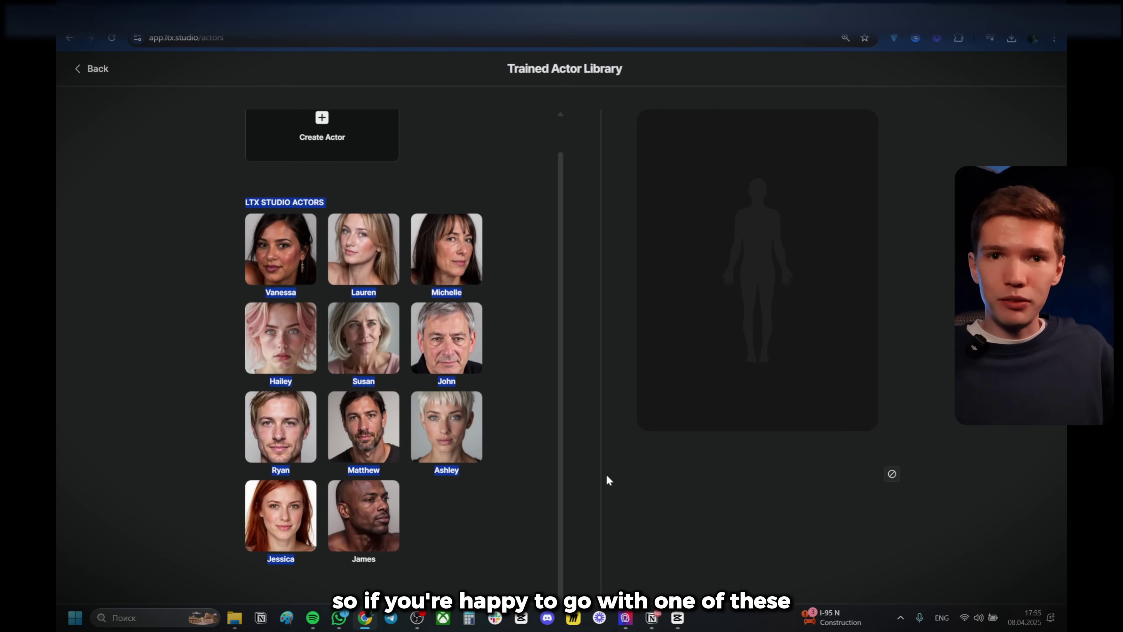
scroll(530, 286, up, 2)
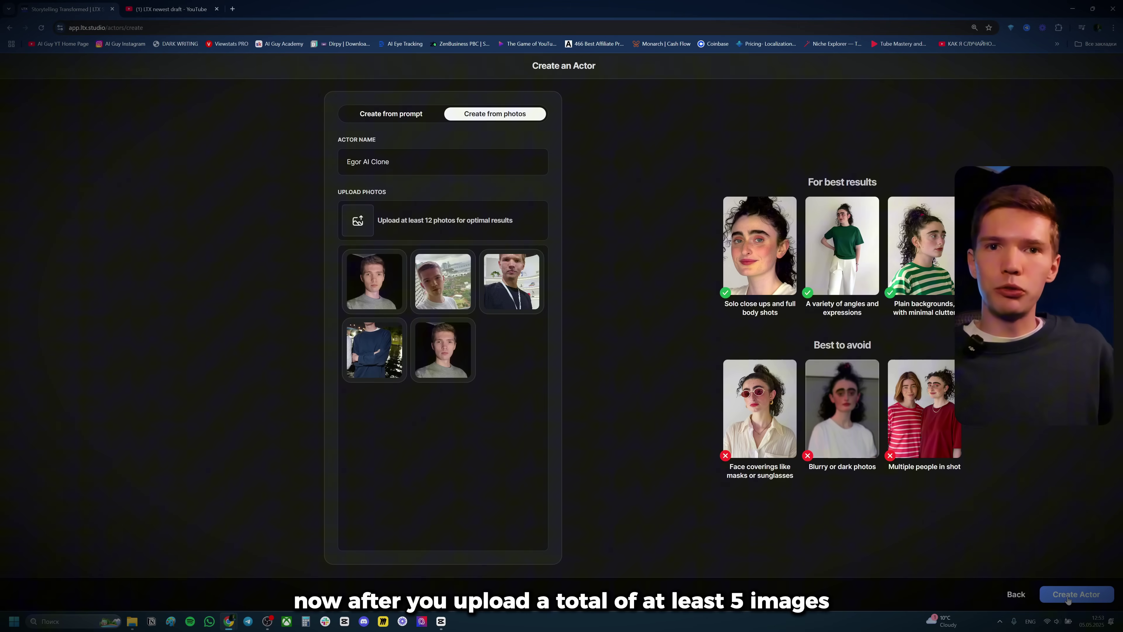
Create the photo-based actor, cast the new cloned actor, and apply the character changes.
click(1066, 597)
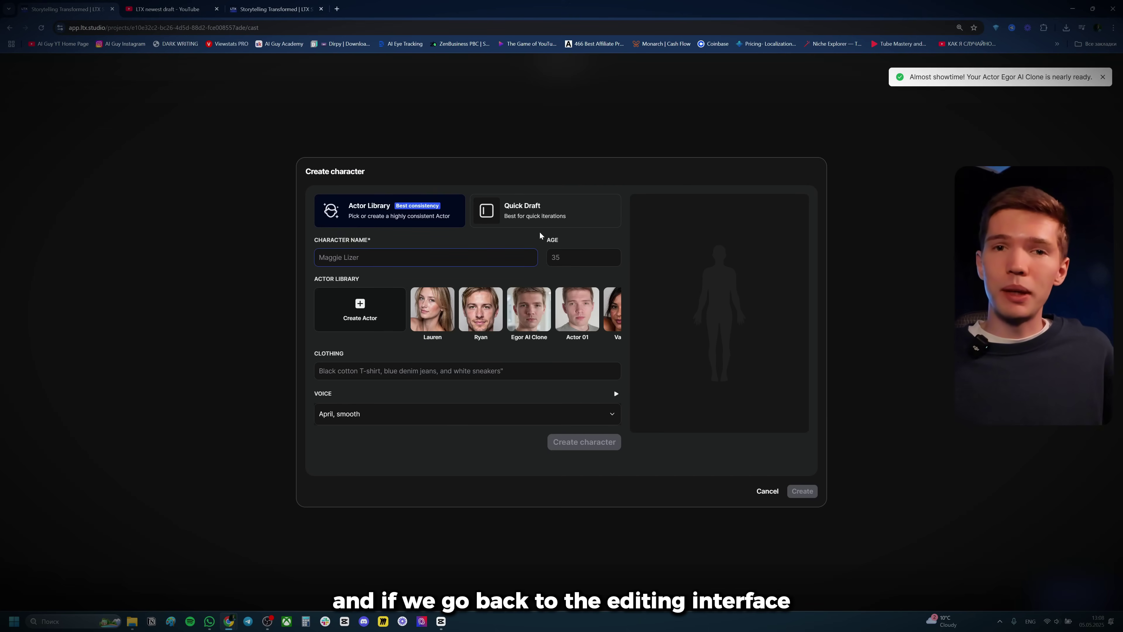
click(532, 314)
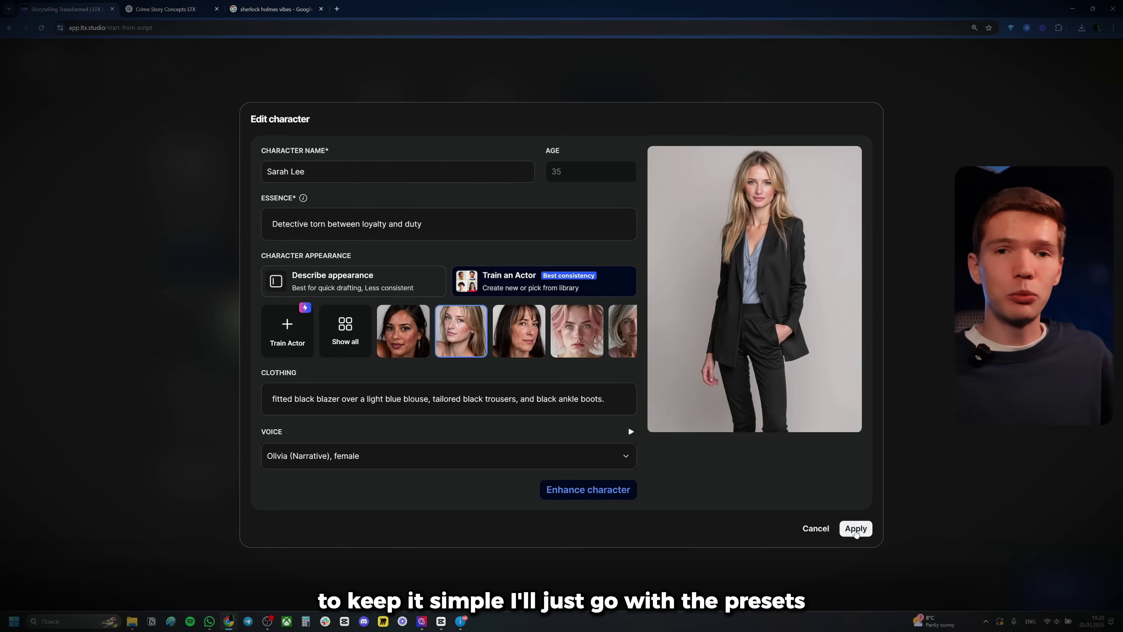
click(854, 529)
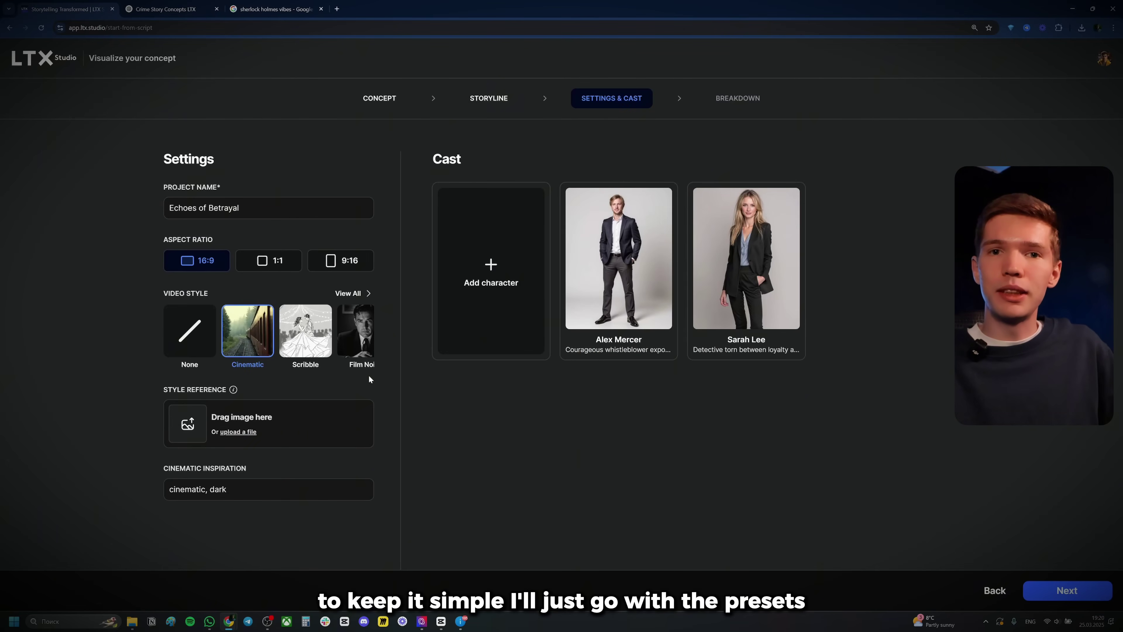
click(1050, 591)
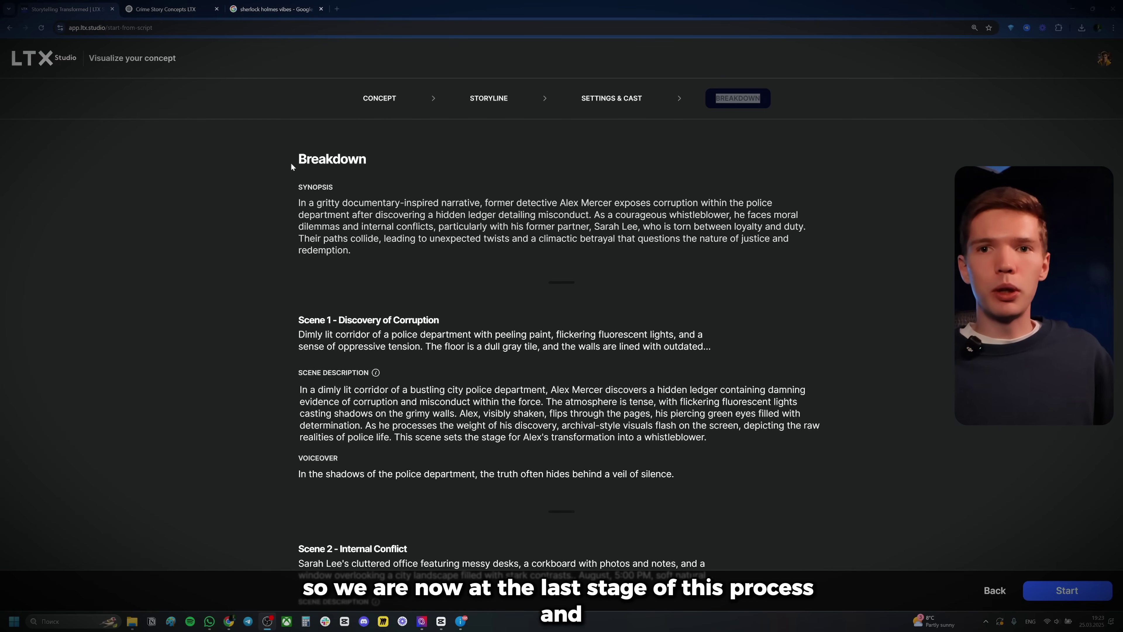
drag(292, 162, 677, 475)
scroll(460, 471, down, 5)
scroll(575, 524, down, 10)
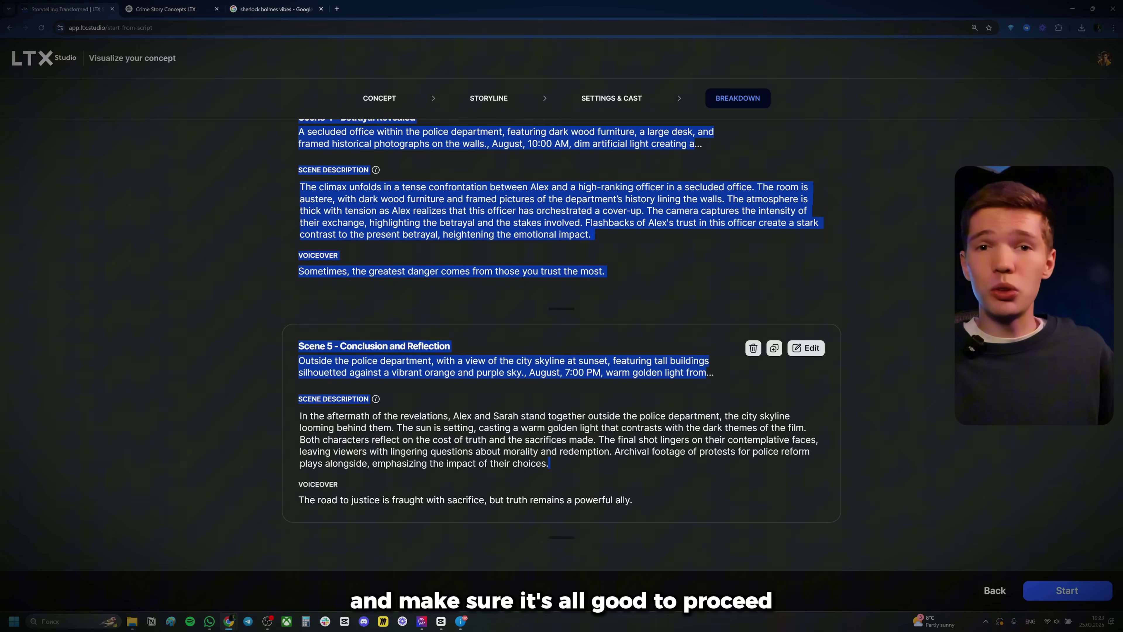
scroll(562, 346, up, 15)
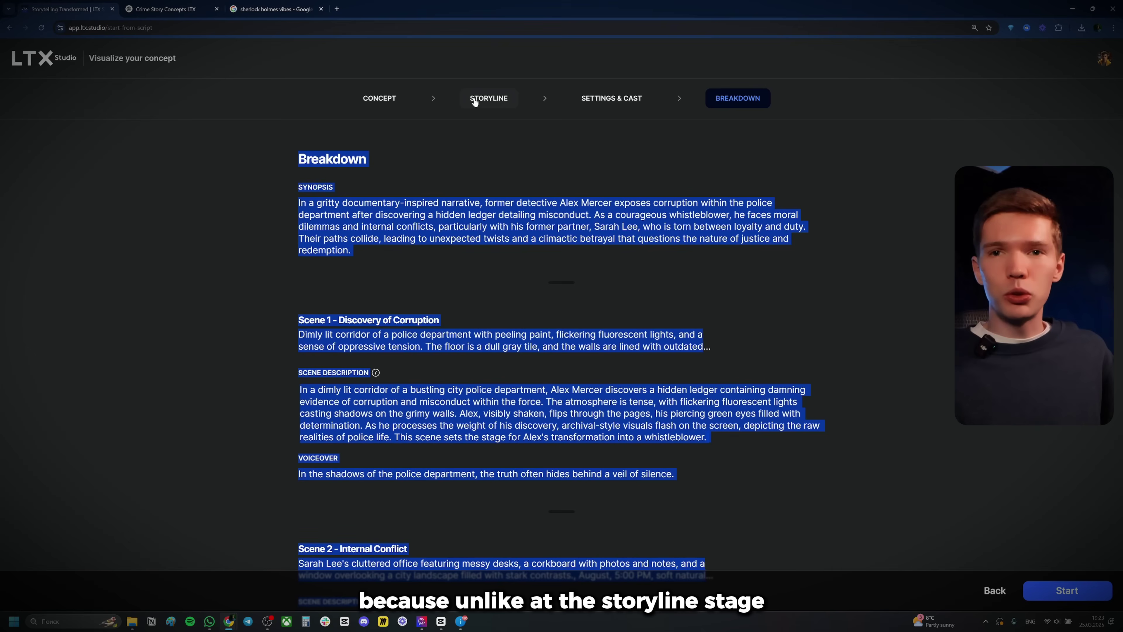
click(356, 188)
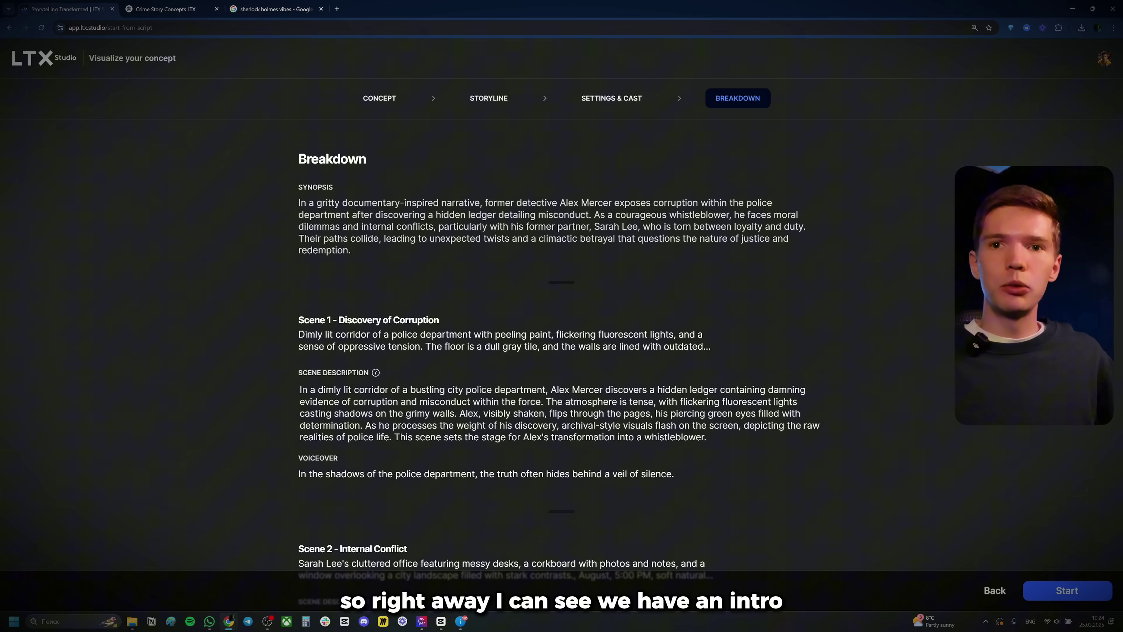
scroll(283, 195, down, 6)
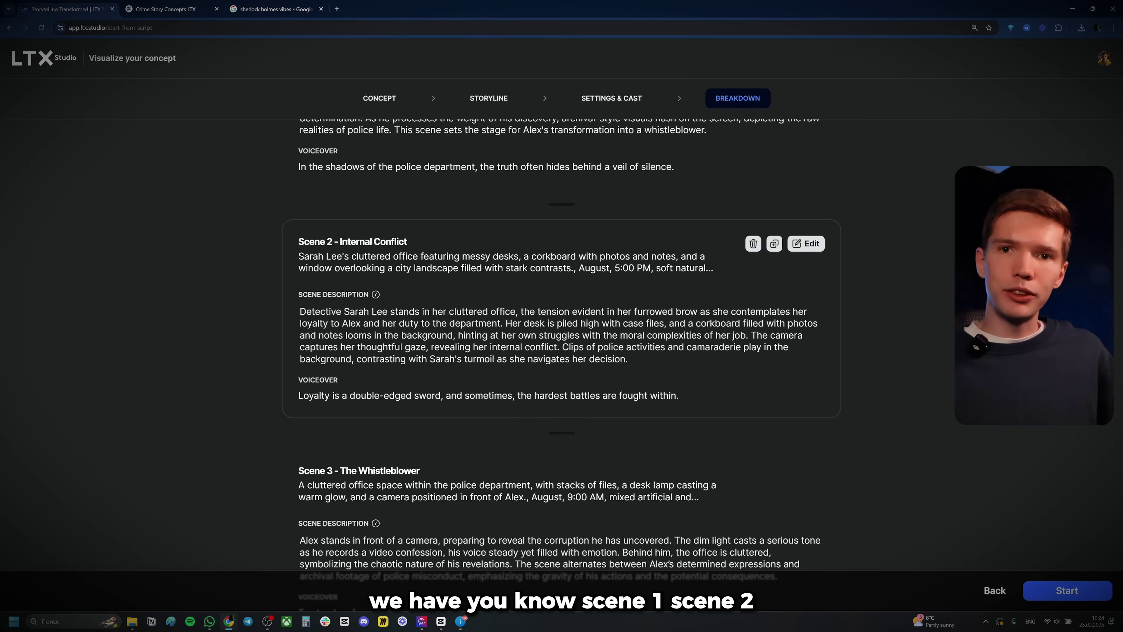
scroll(354, 283, down, 11)
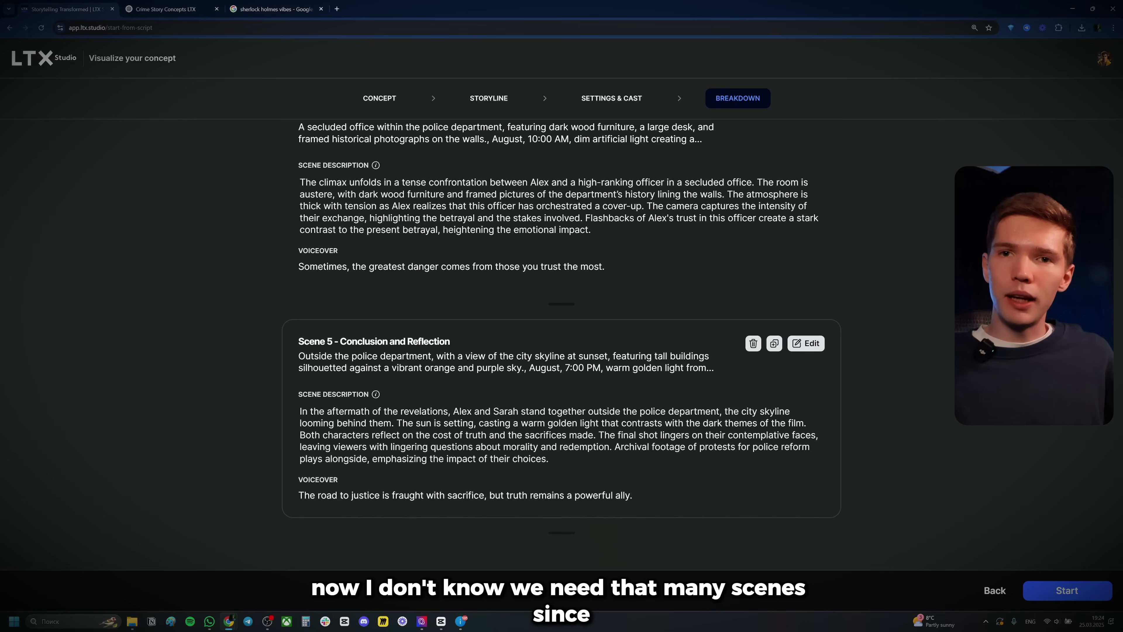
scroll(736, 358, up, 7)
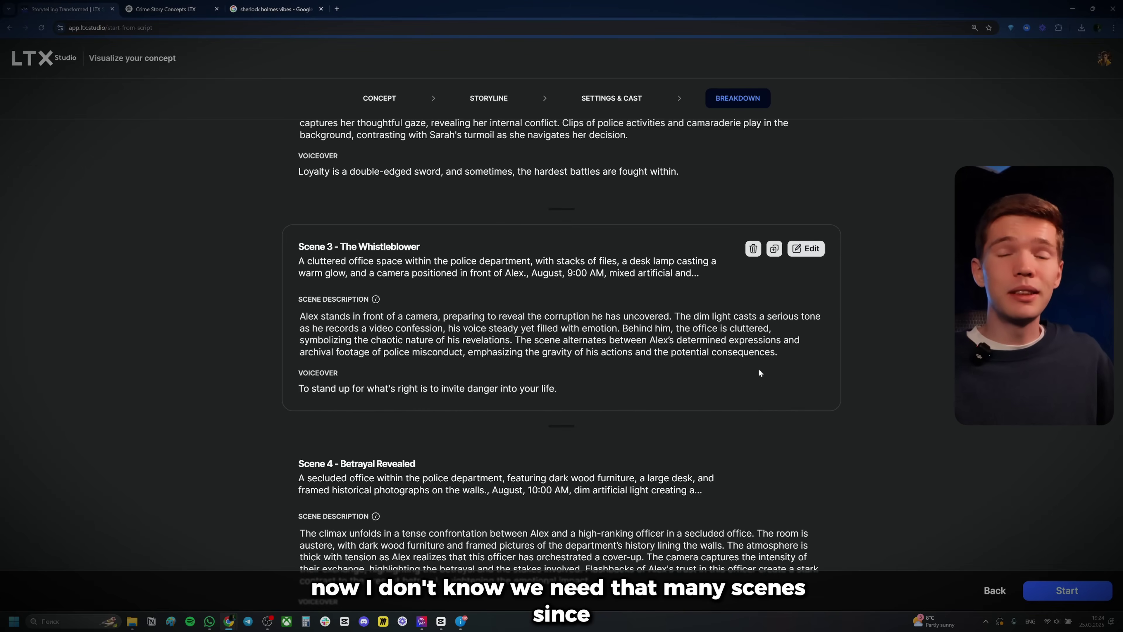
scroll(759, 373, up, 2)
scroll(740, 376, down, 9)
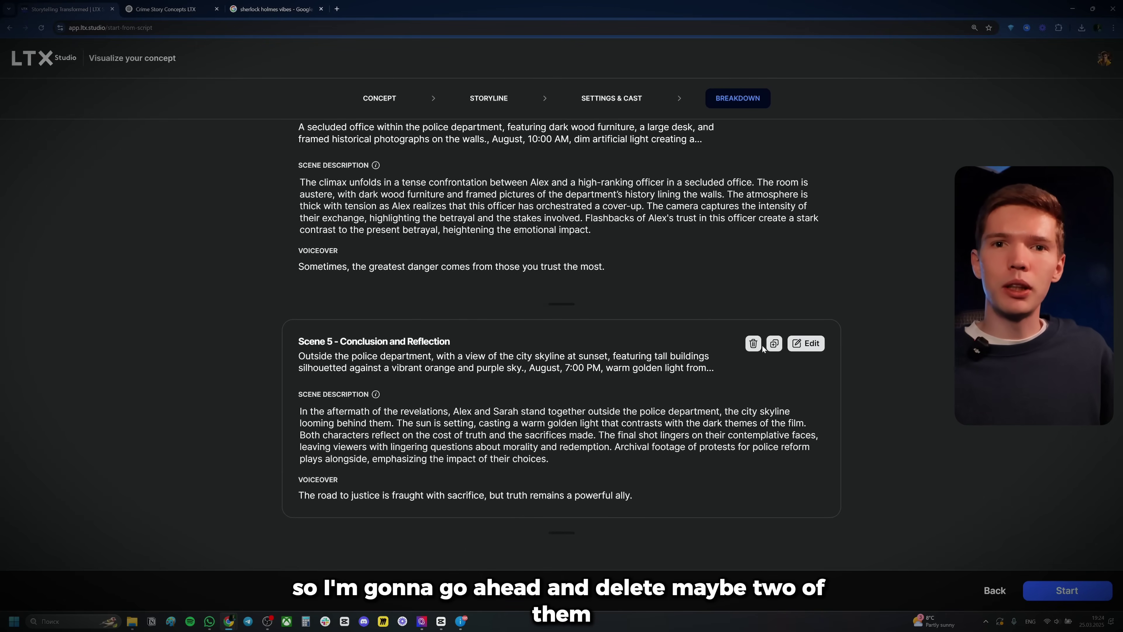
click(753, 339)
click(623, 353)
scroll(747, 394, down, 4)
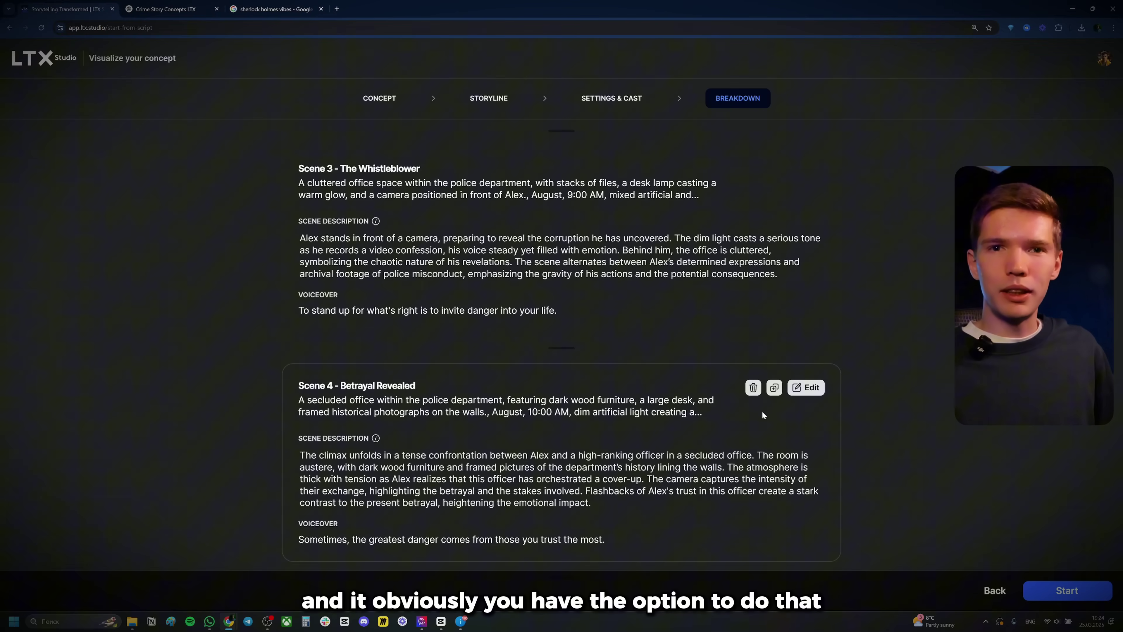
click(753, 388)
click(643, 353)
scroll(768, 381, down, 2)
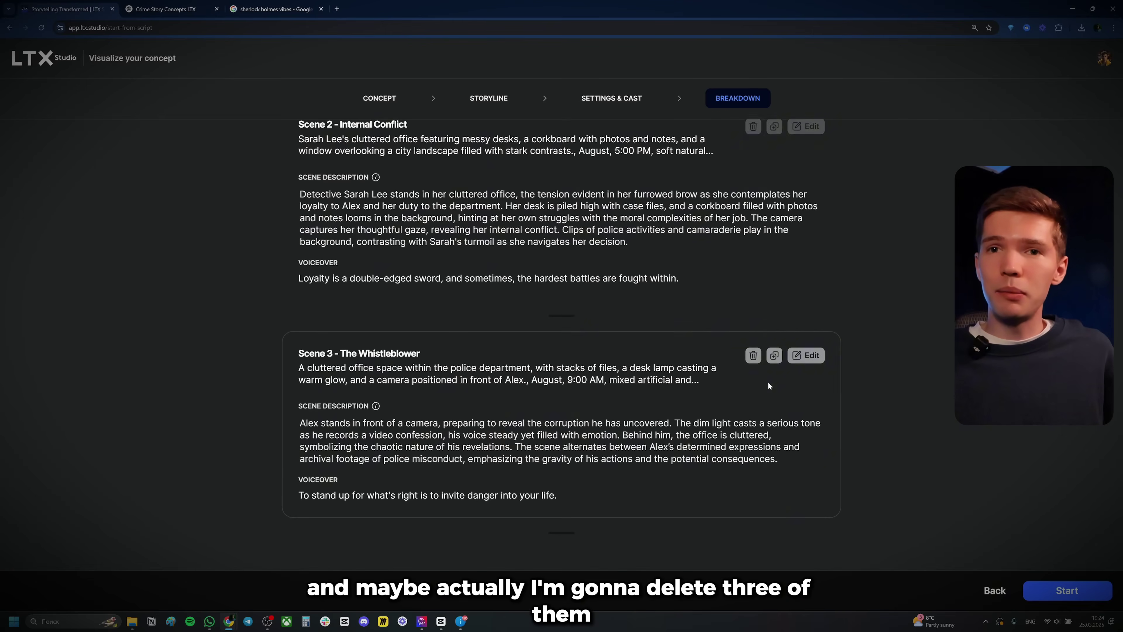
click(754, 355)
click(642, 352)
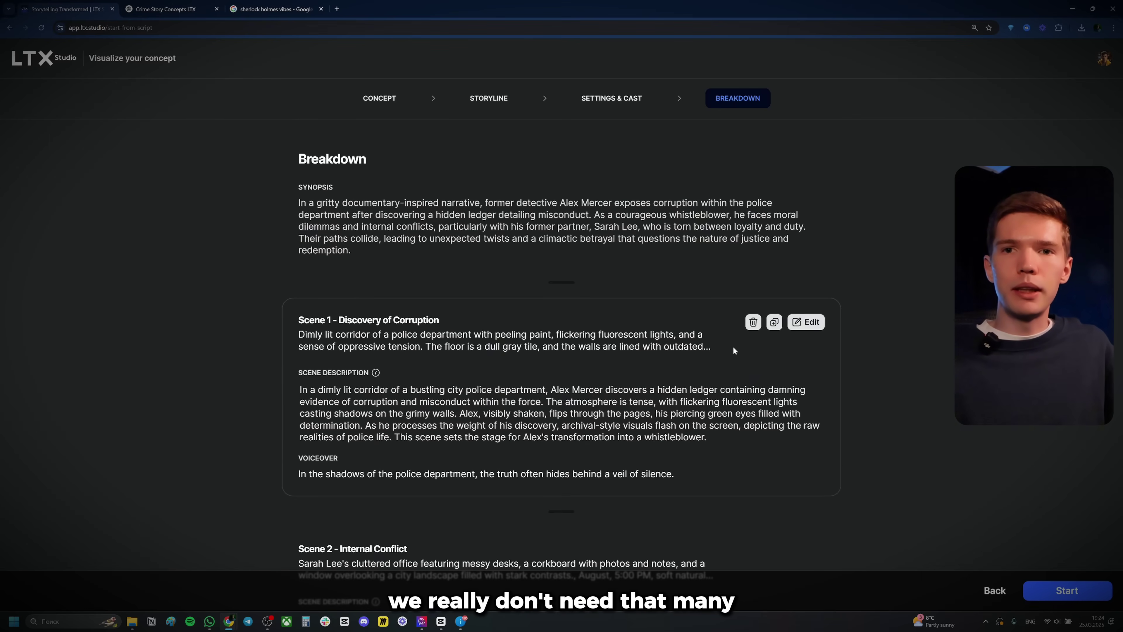
scroll(769, 327, down, 5)
scroll(769, 327, up, 5)
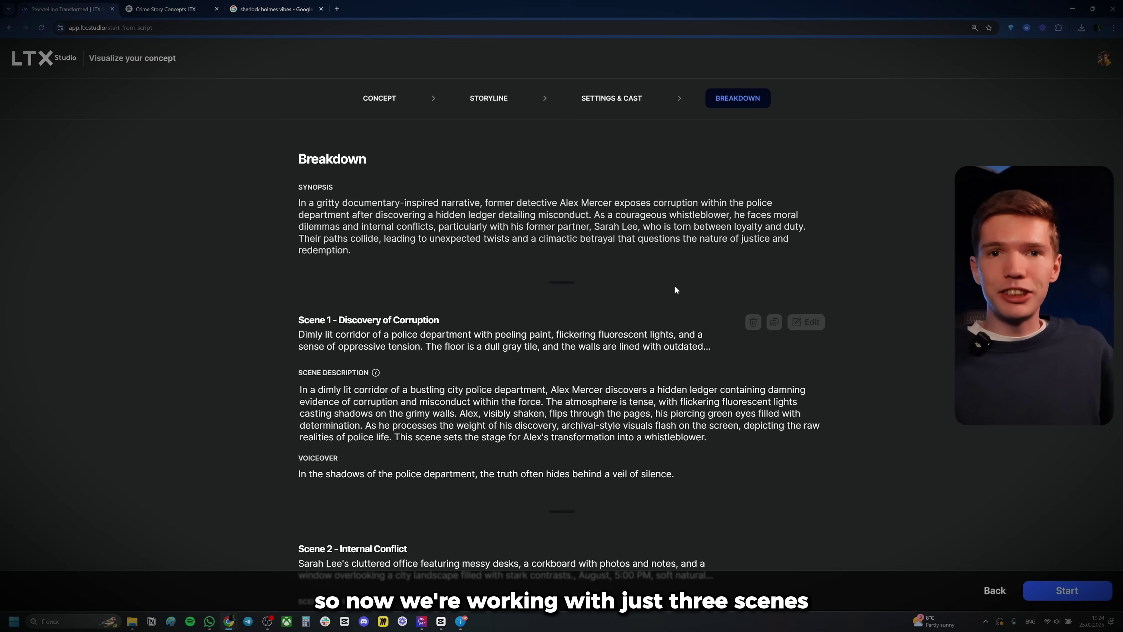
scroll(767, 310, down, 5)
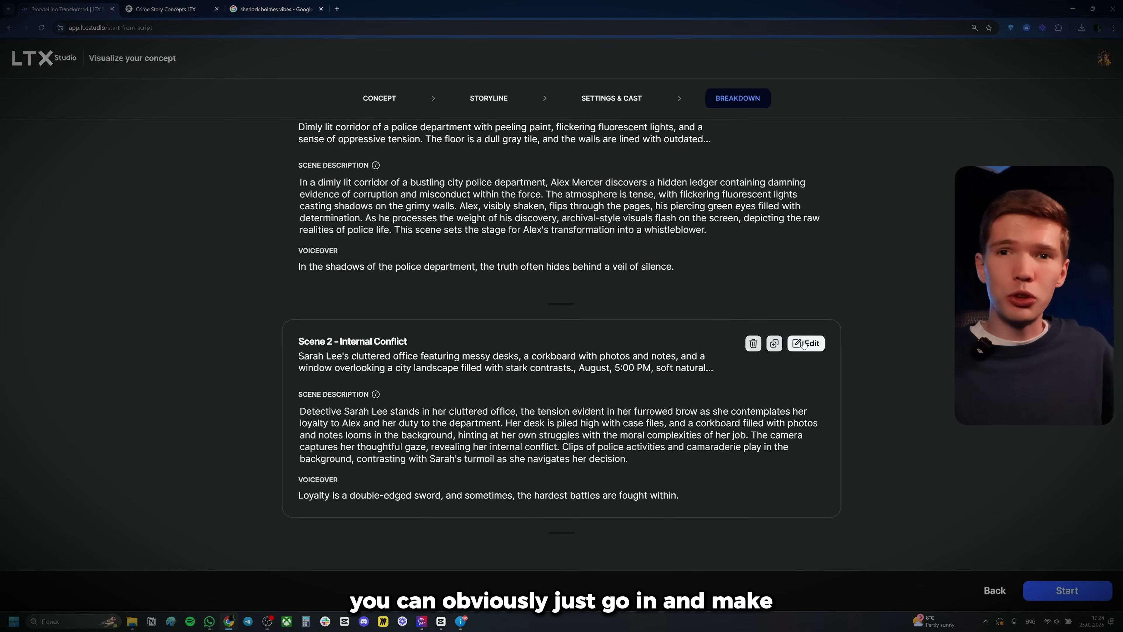
click(751, 409)
drag(553, 237, 681, 330)
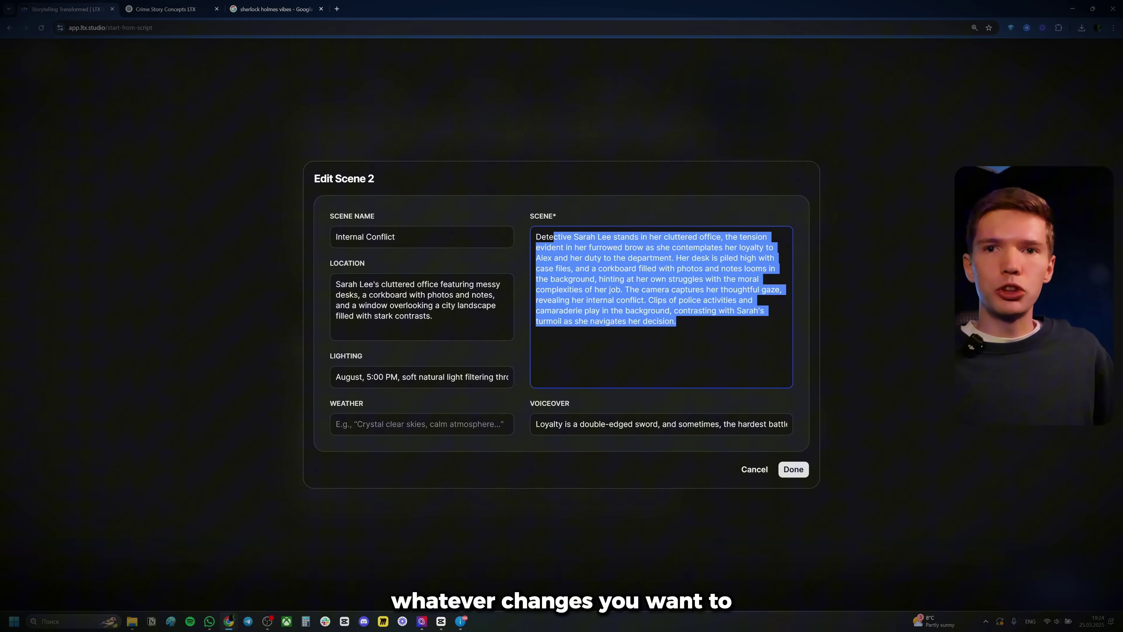
key(BackSpace)
key(ctrl+z)
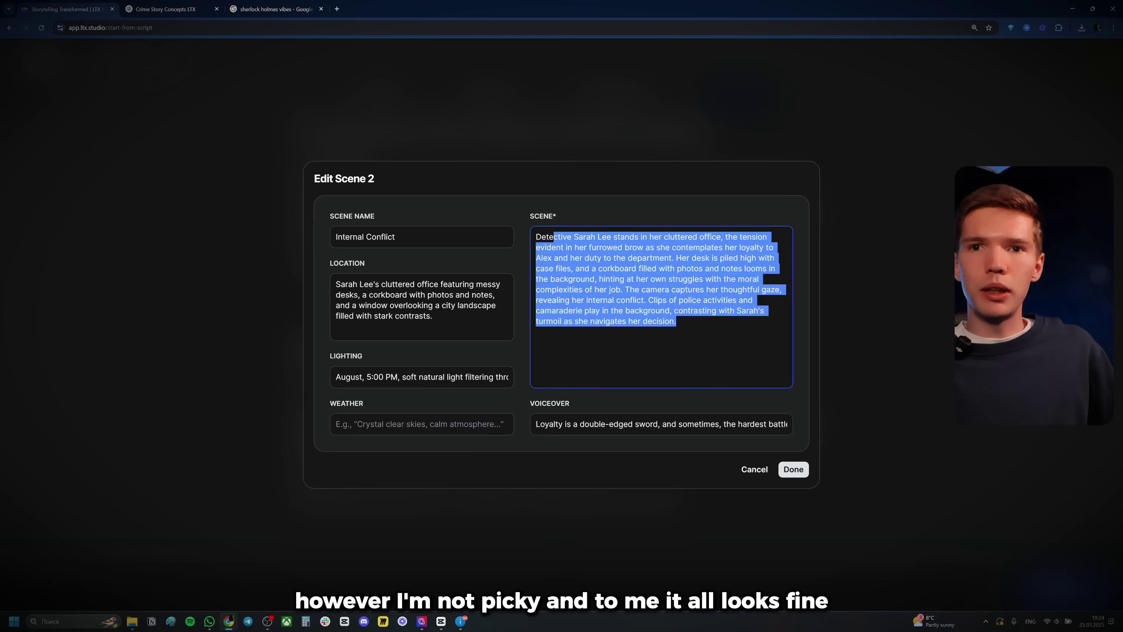
click(799, 476)
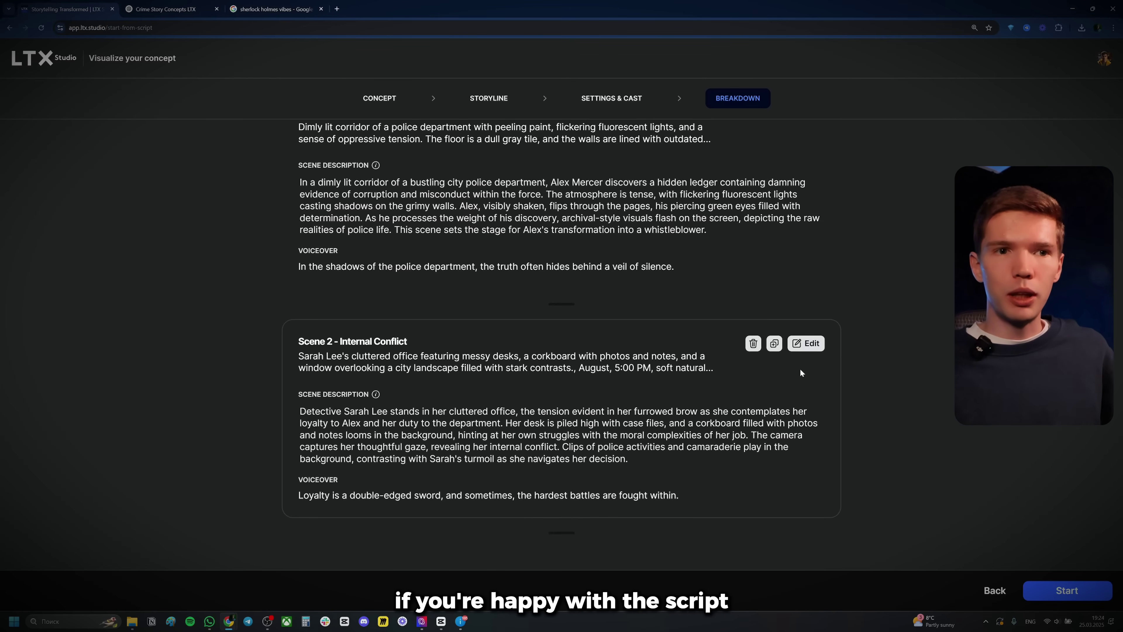
Generate the storyboard from the breakdown, dismiss the connection notice, and browse the generated shots.
click(1047, 599)
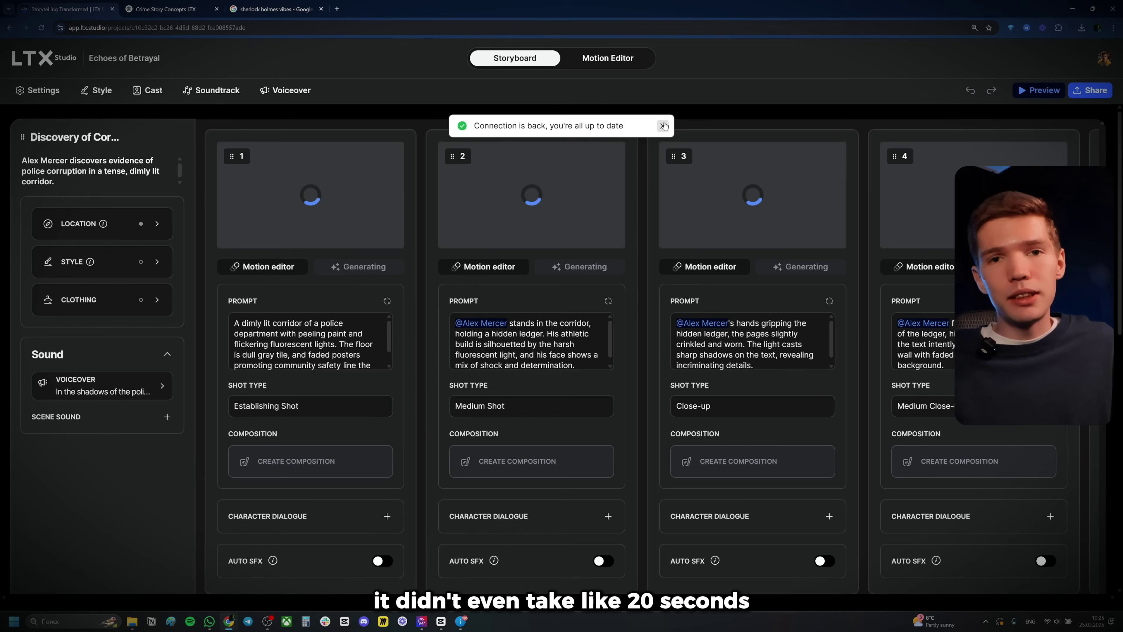
click(663, 126)
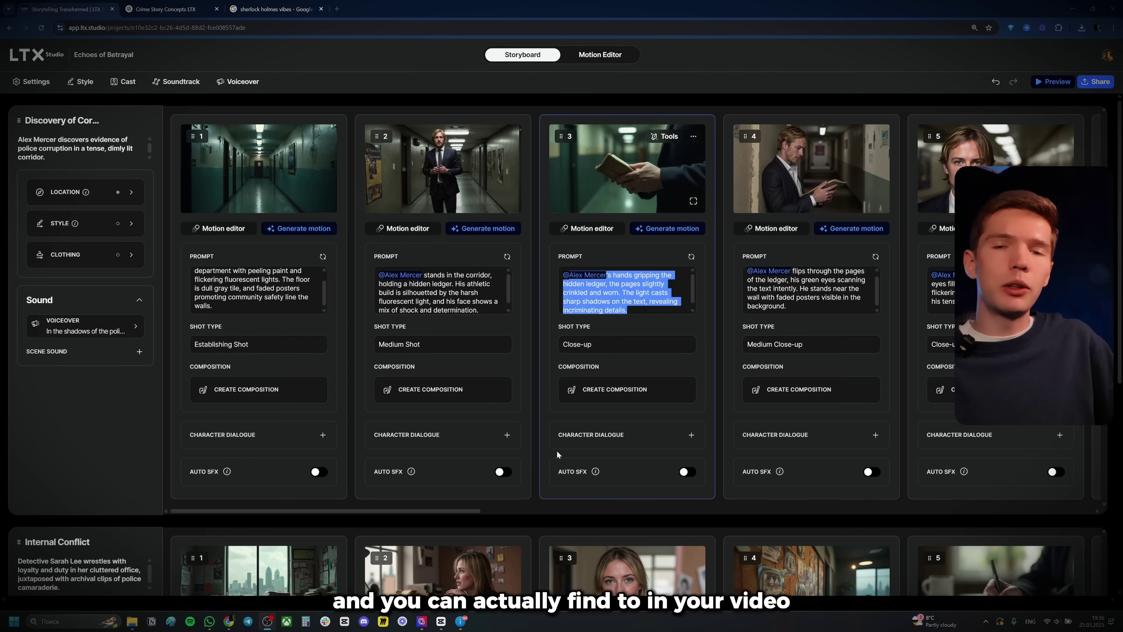
scroll(525, 310, right, 10)
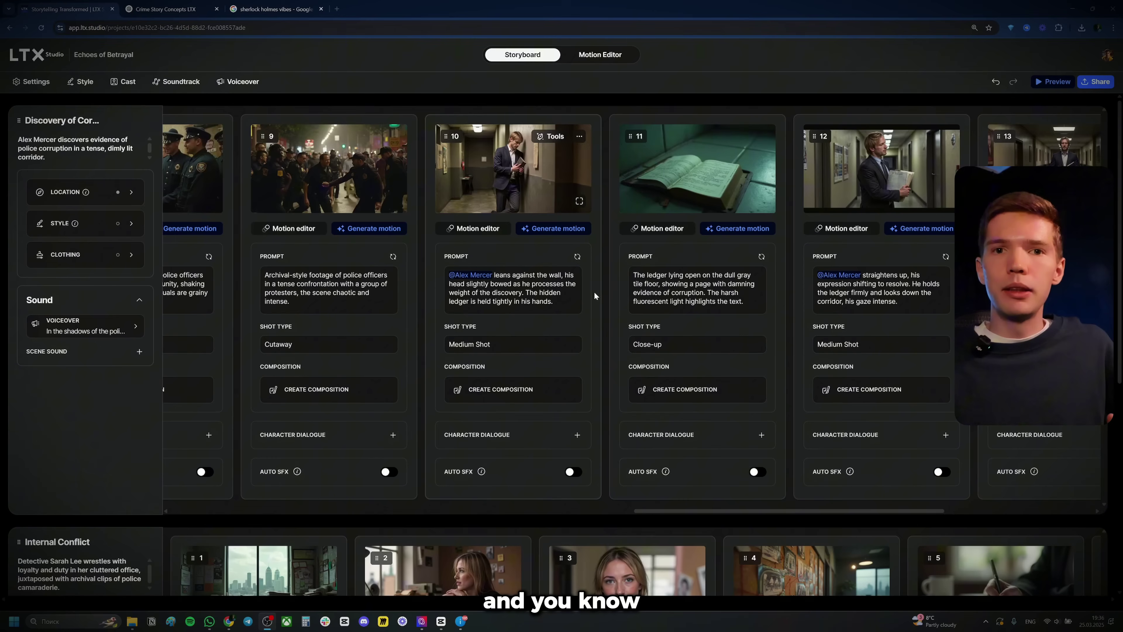
scroll(594, 296, right, 4)
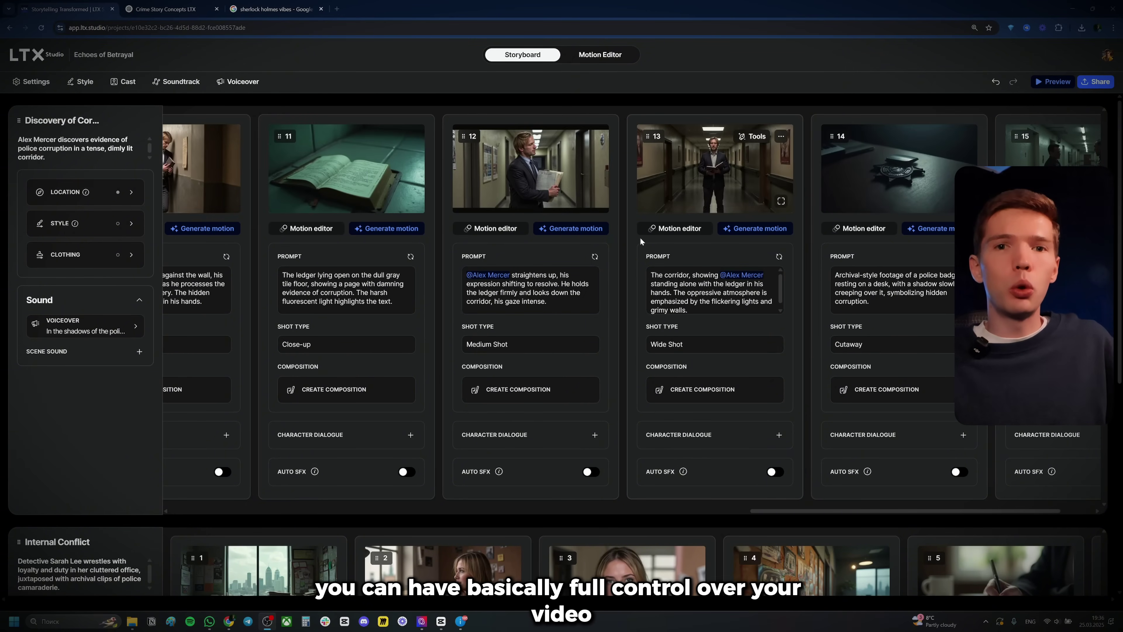
scroll(640, 237, right, 2)
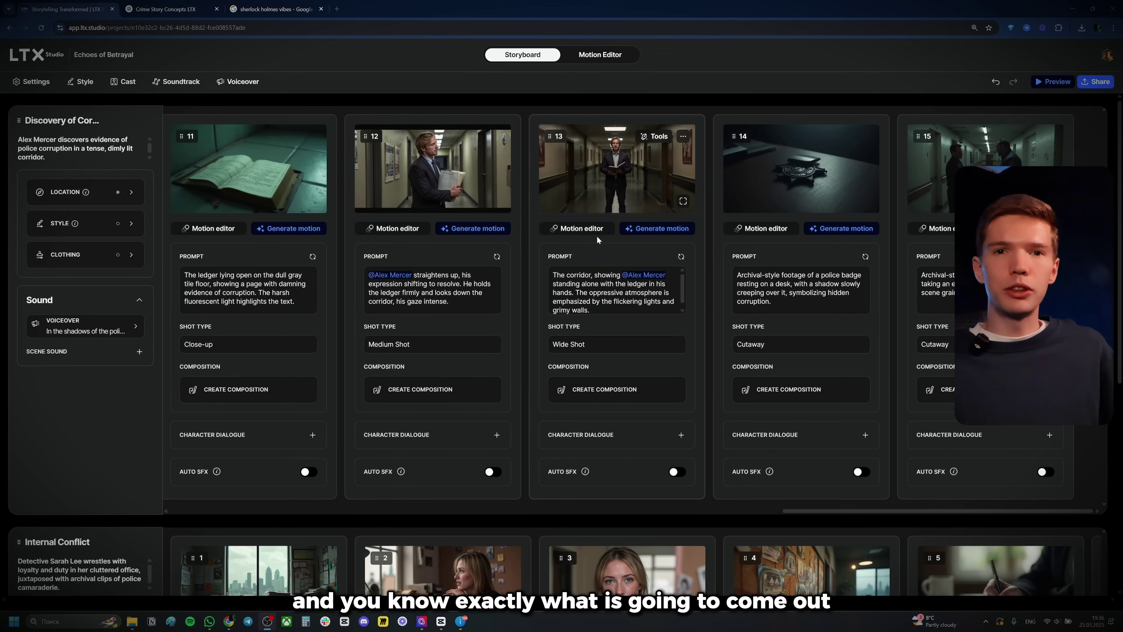
scroll(588, 239, left, 8)
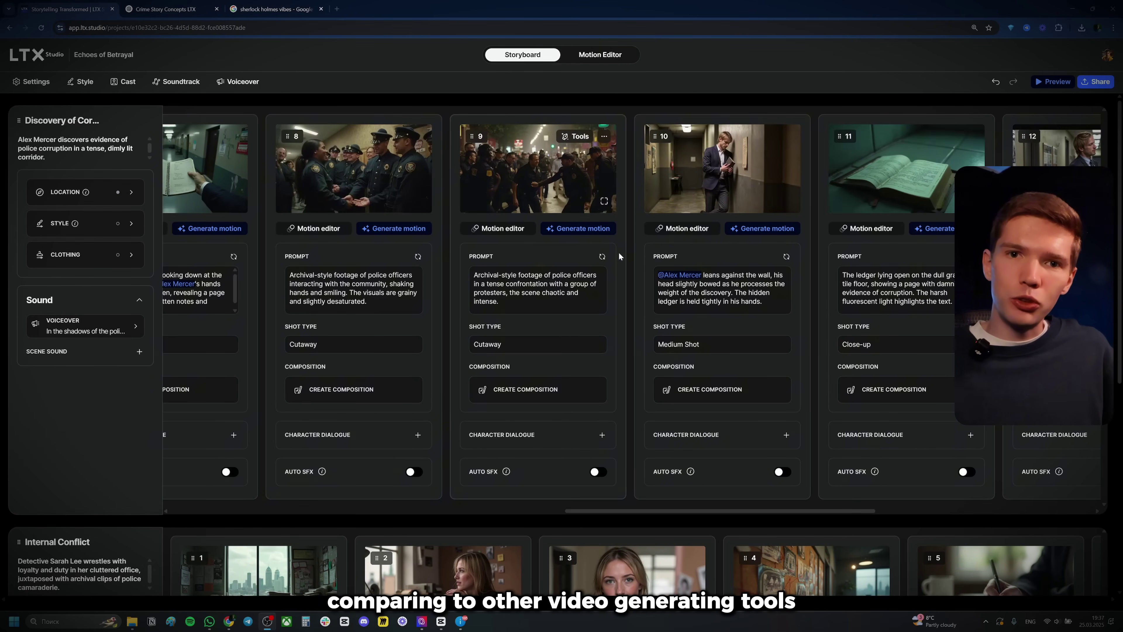
scroll(619, 252, left, 12)
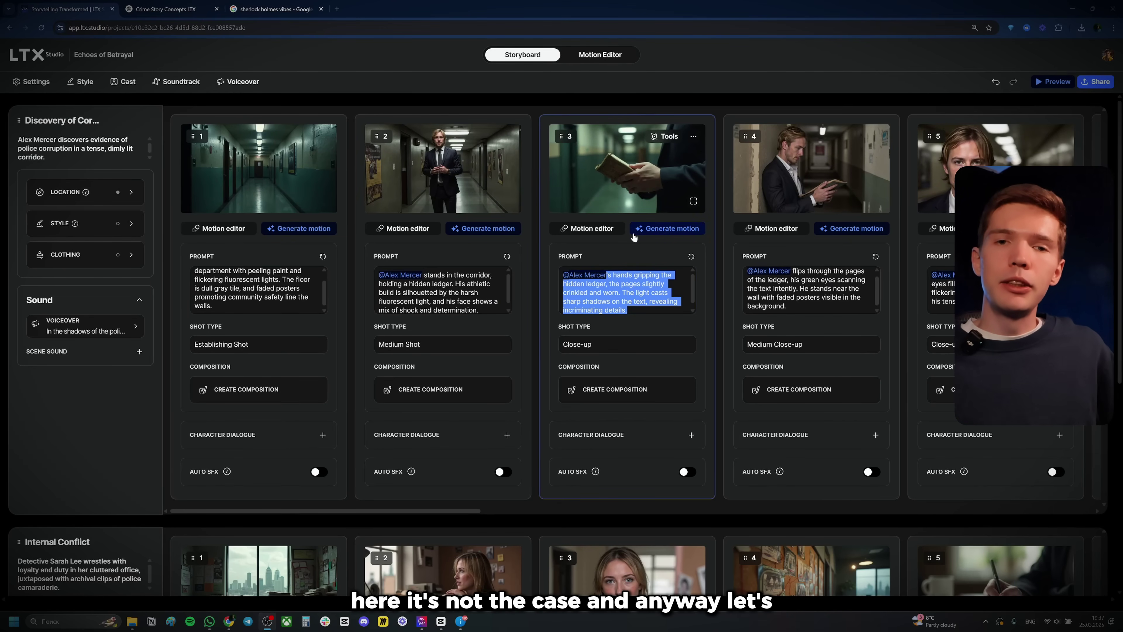
scroll(568, 256, down, 5)
scroll(573, 287, up, 5)
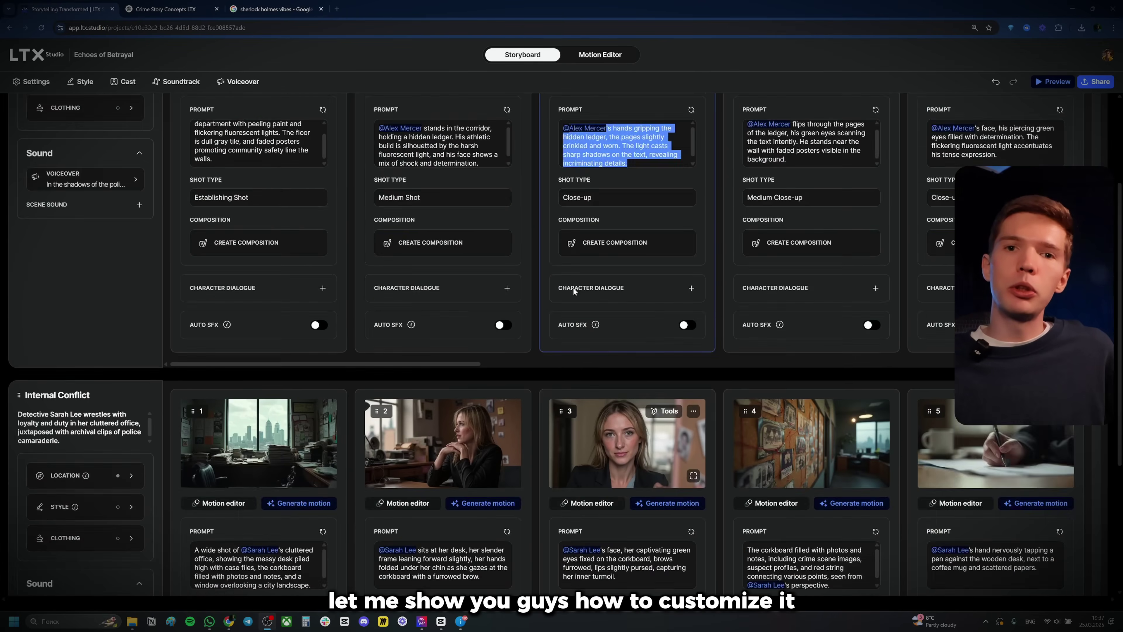
scroll(585, 358, down, 3)
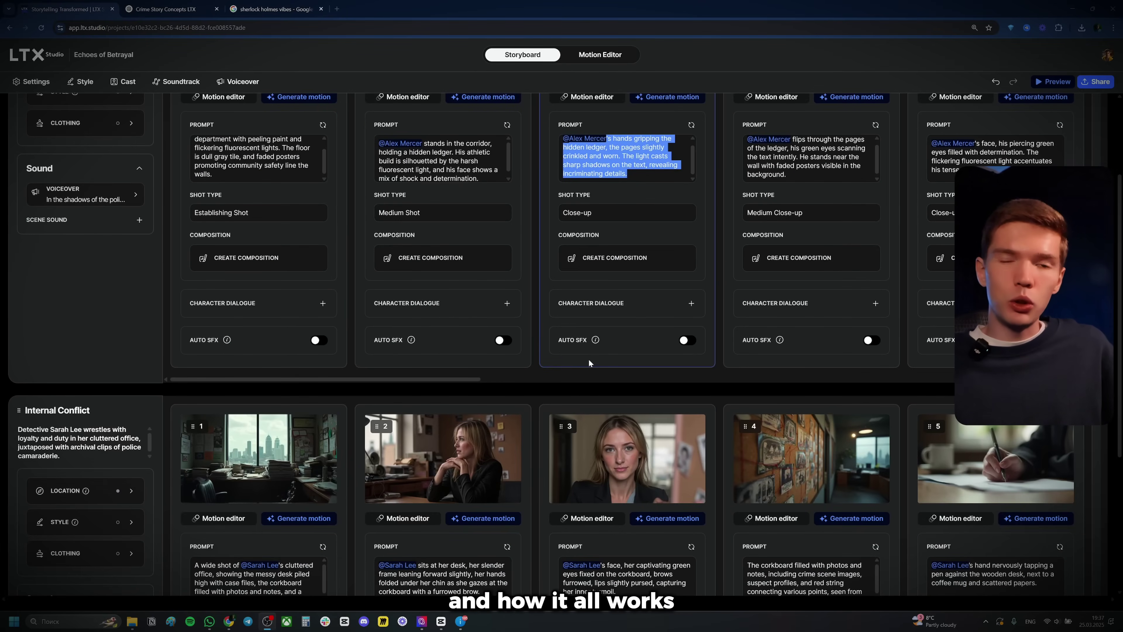
View shot 1's corridor image full screen, then close the view.
scroll(588, 359, up, 3)
click(297, 136)
click(298, 115)
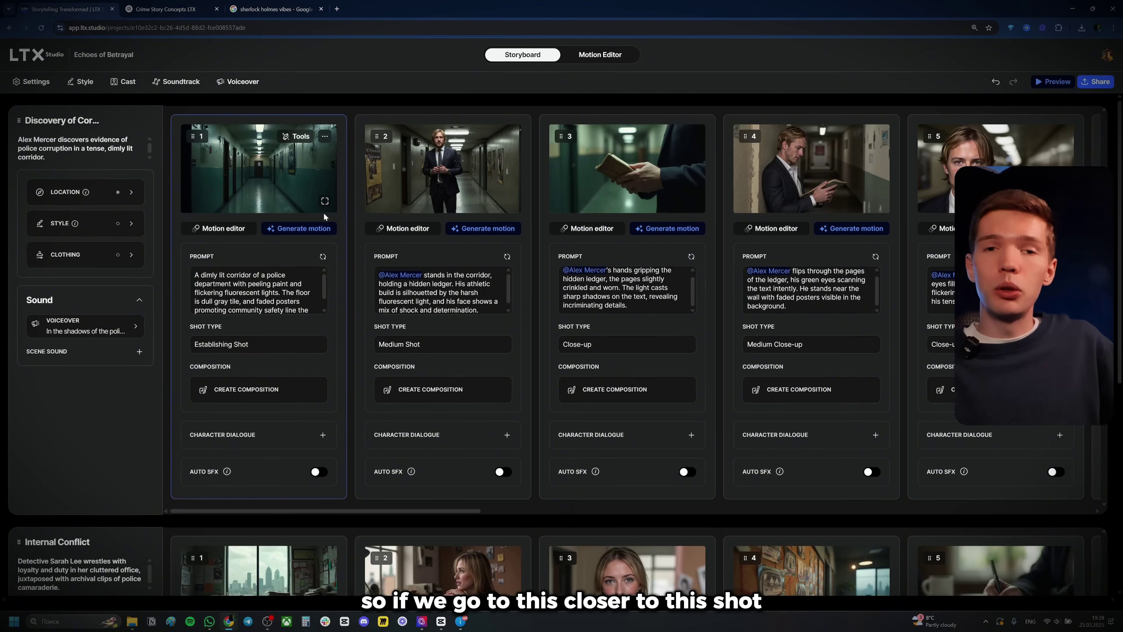
key(ctrl+plus)
scroll(309, 219, down, 1)
click(386, 198)
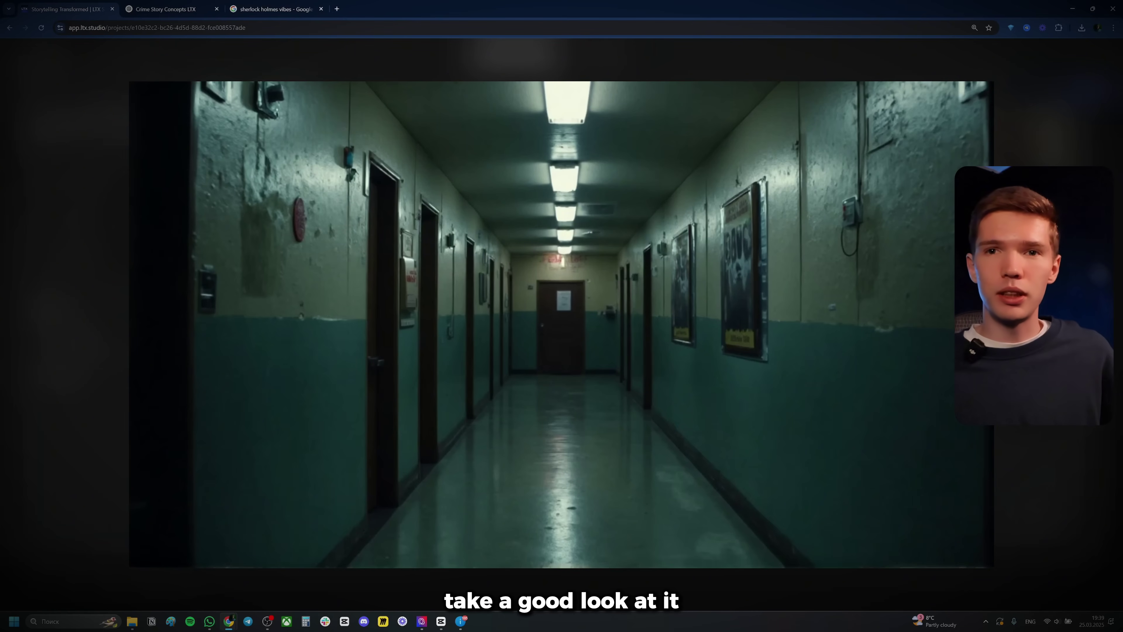
key(Escape)
Select all of shot 1's prompt text and regenerate its image from it.
scroll(383, 248, up, 2)
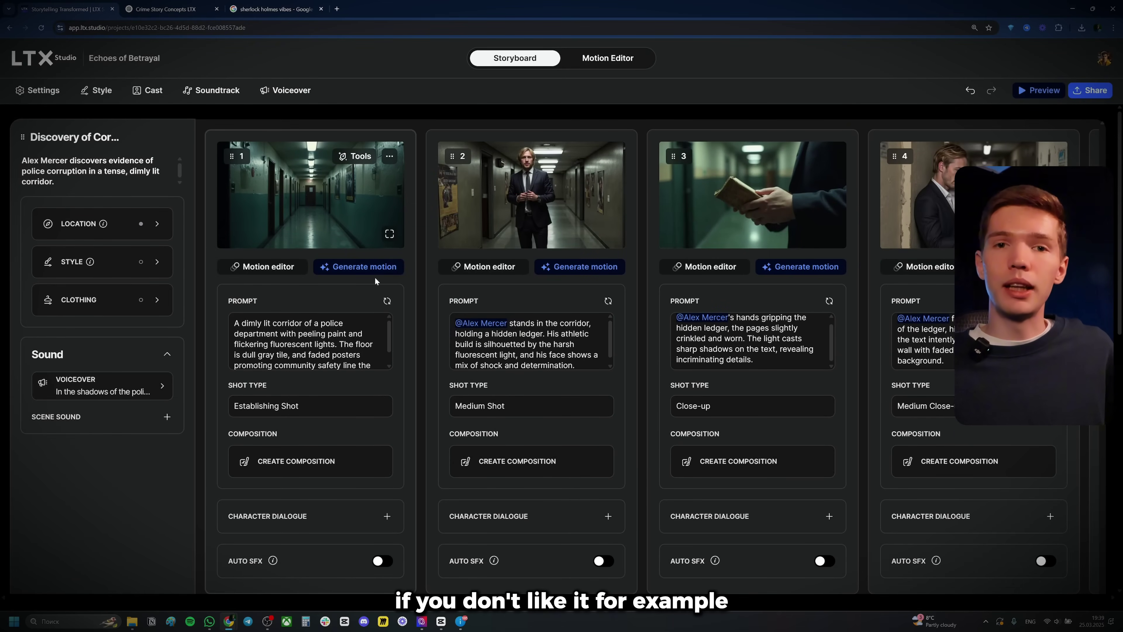
scroll(375, 280, down, 3)
scroll(375, 280, up, 3)
click(310, 341)
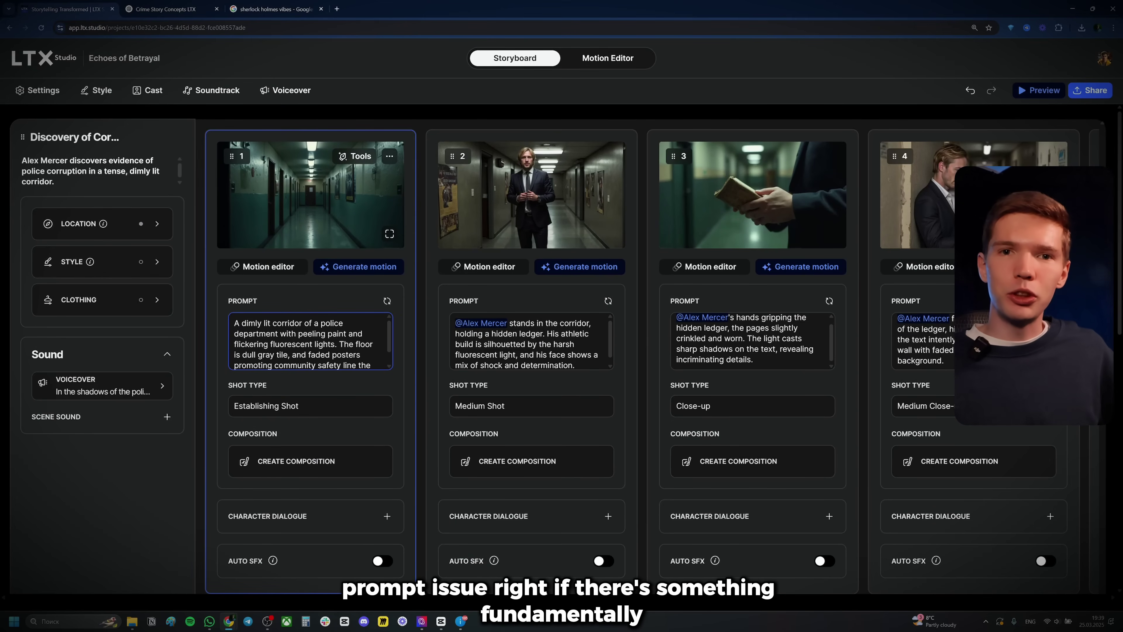
scroll(309, 341, down, 2)
scroll(309, 340, up, 2)
key(ctrl+a)
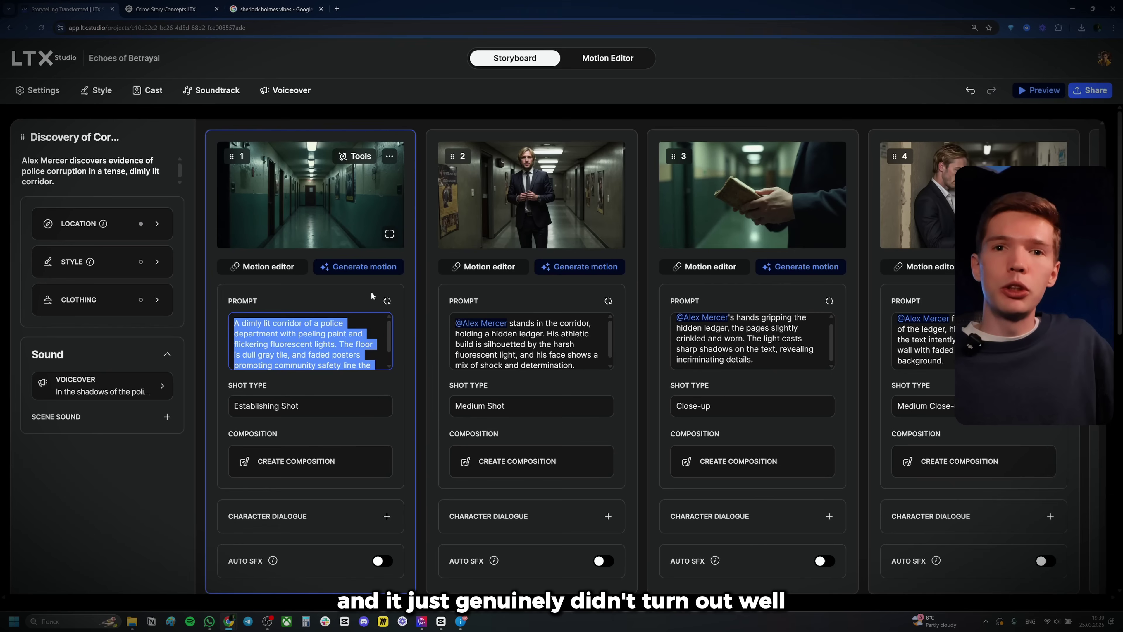
click(388, 301)
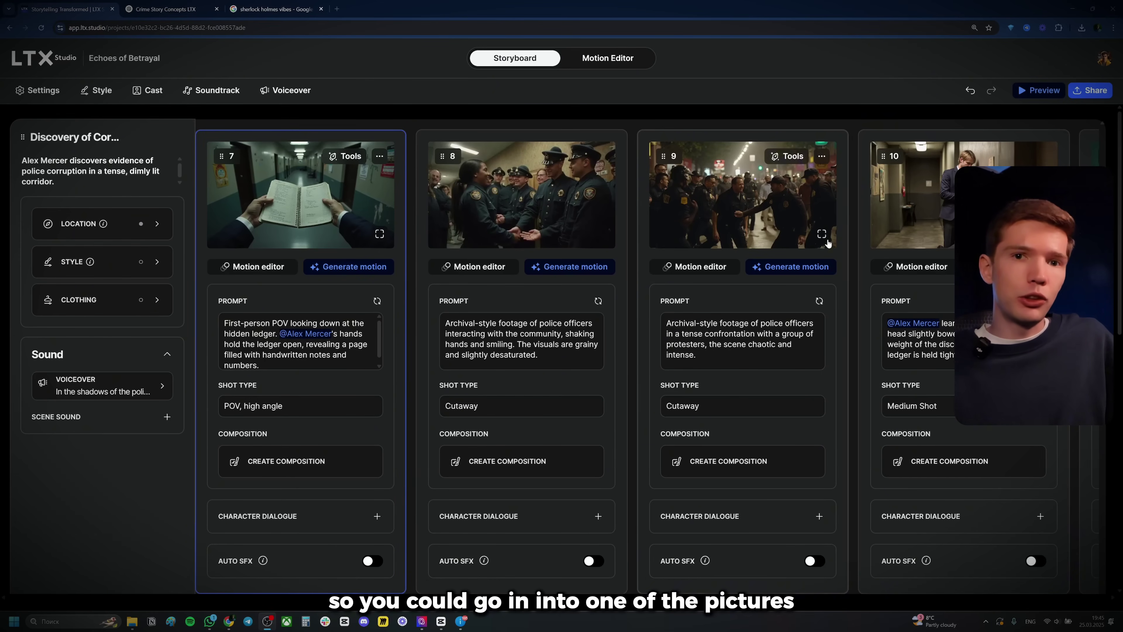
Write a hallway motion prompt for shot 10's frame animation with motion intensity at 50%.
click(911, 267)
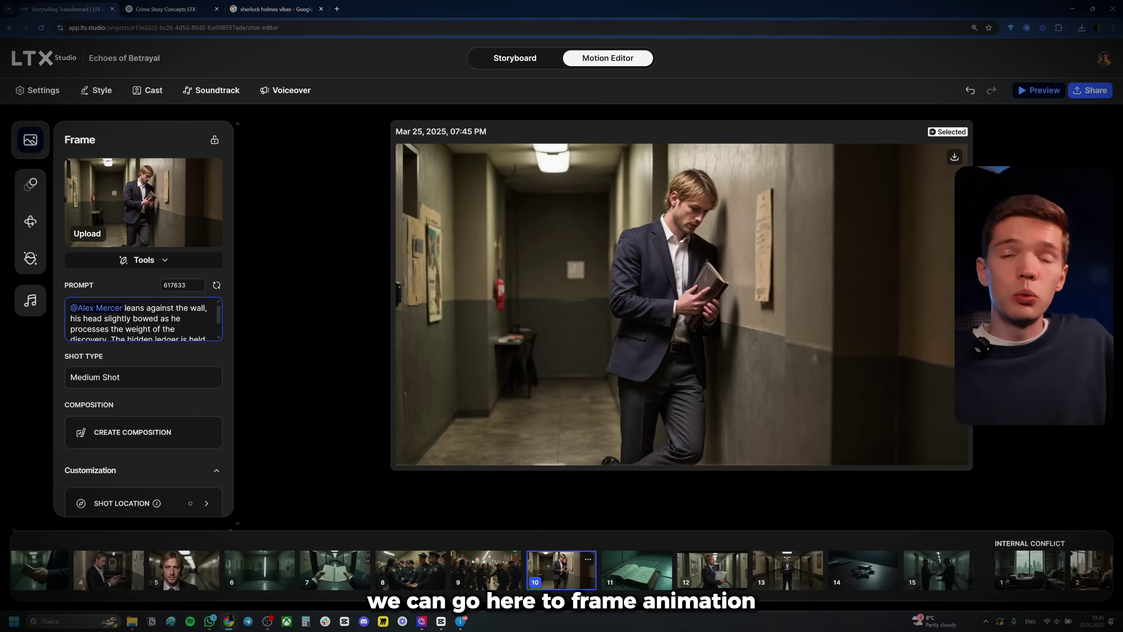
click(30, 183)
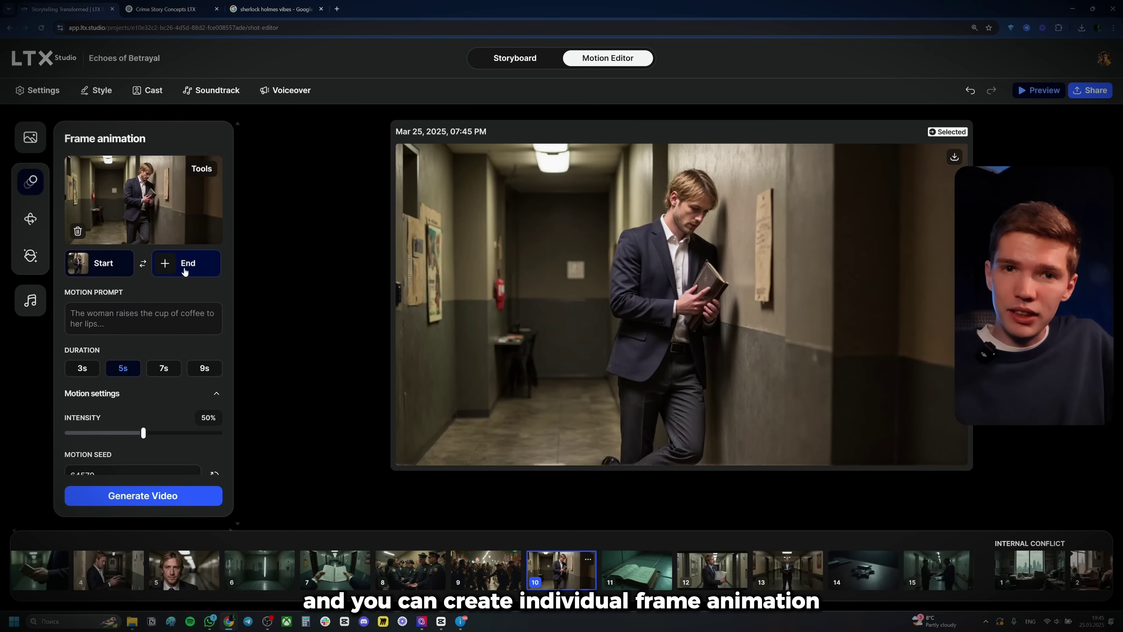
click(186, 312)
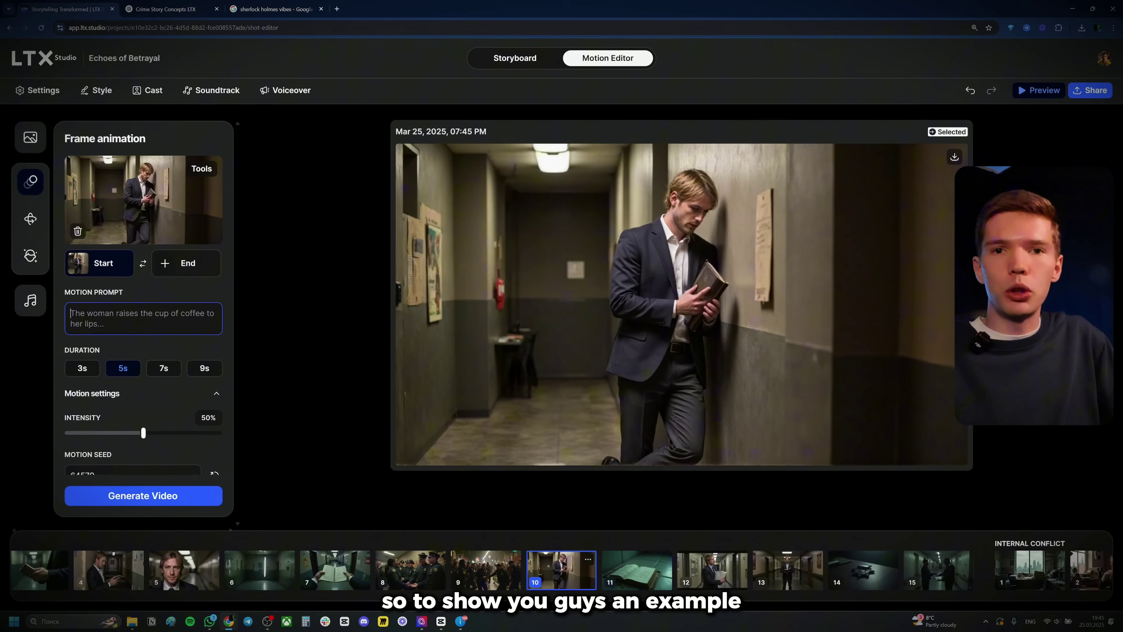
drag(144, 289, 46, 291)
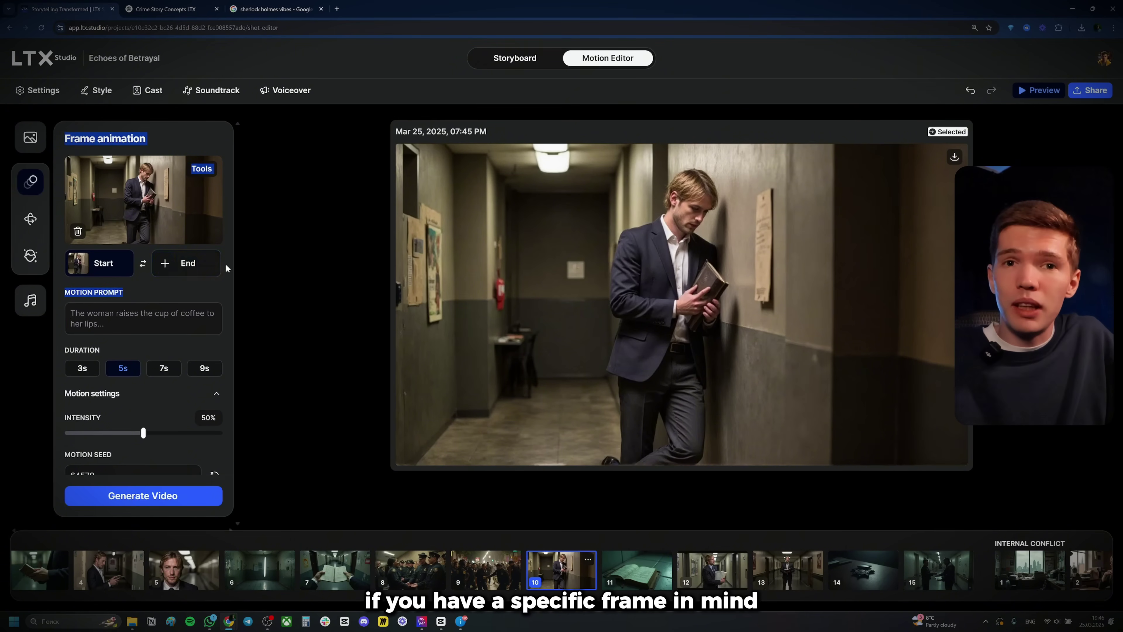
click(189, 263)
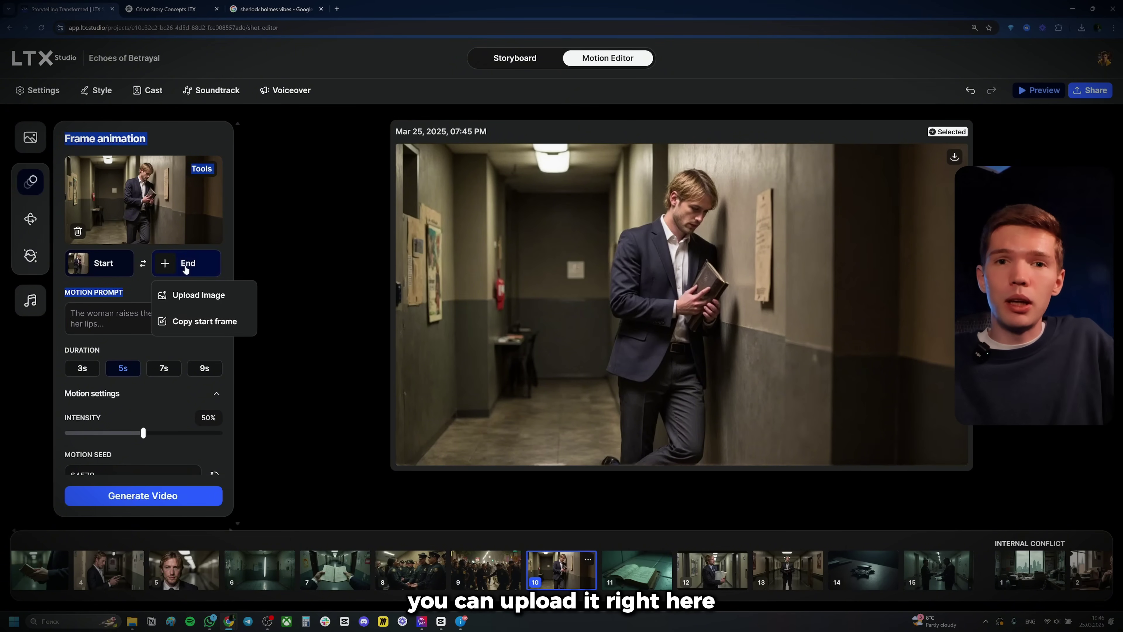
click(139, 290)
click(139, 315)
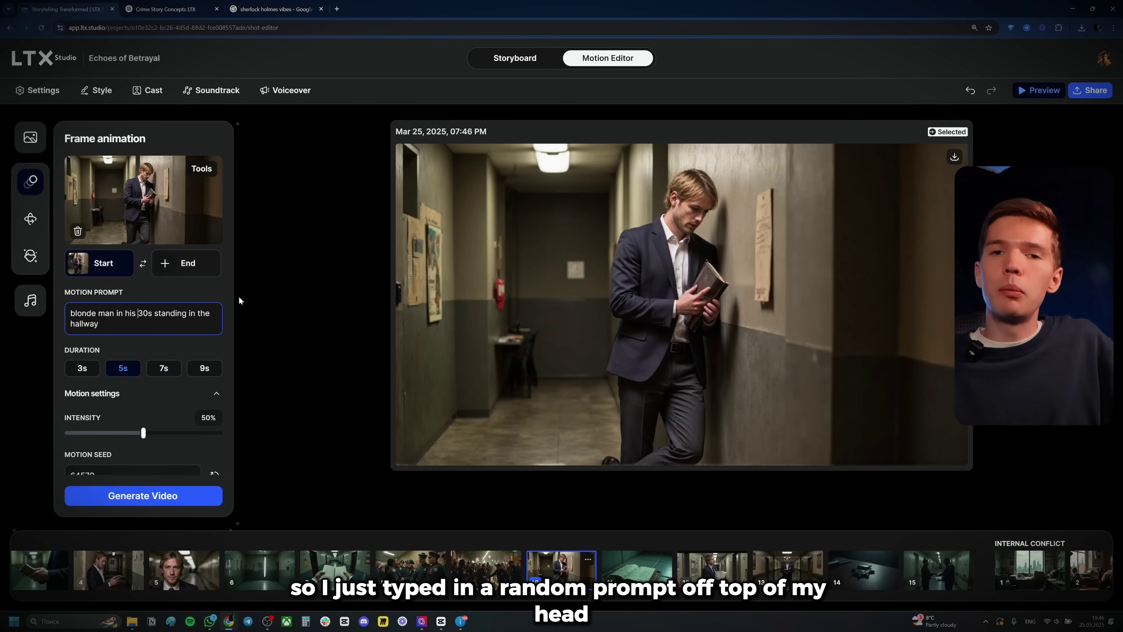
drag(92, 313, 82, 313)
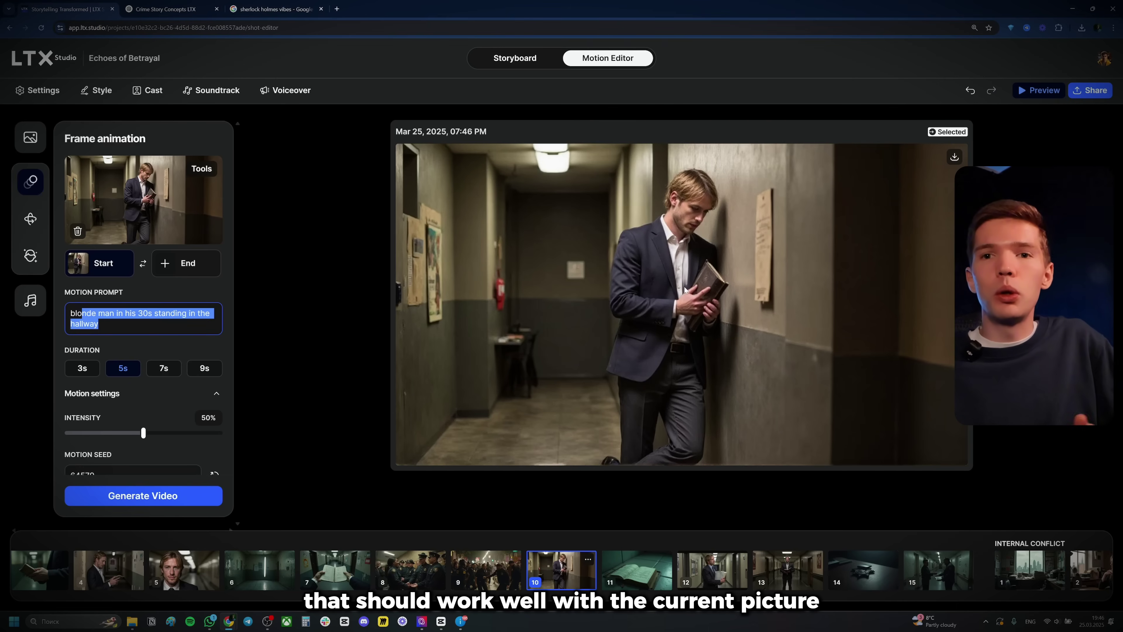
scroll(132, 327, down, 1)
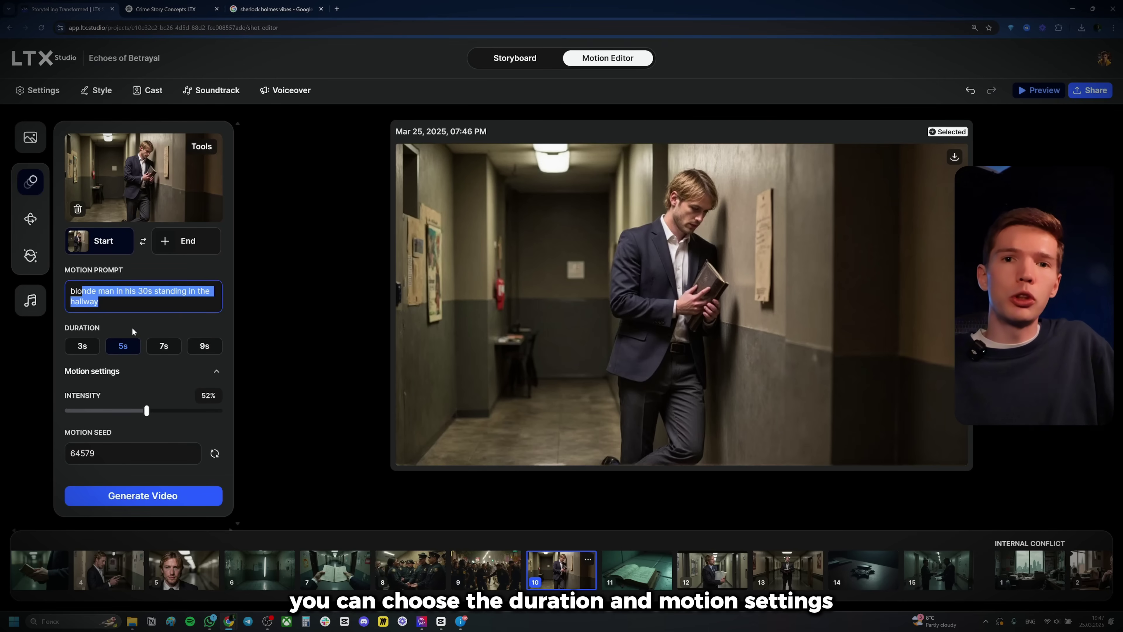
click(143, 410)
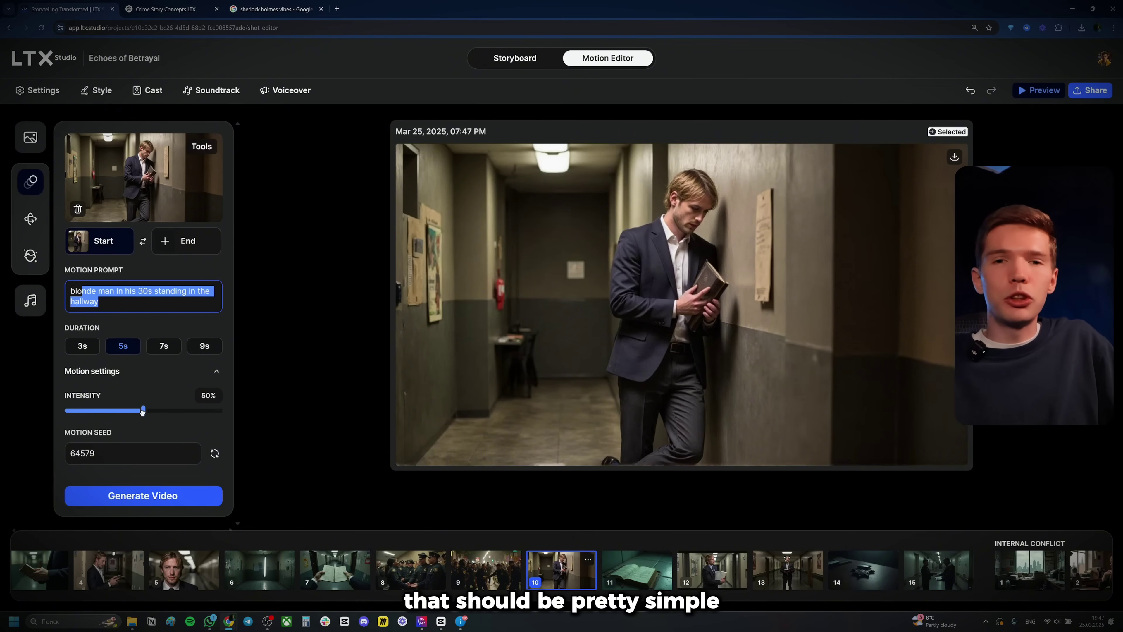
Generate the video clips, keep the first one and regenerate the third.
click(139, 499)
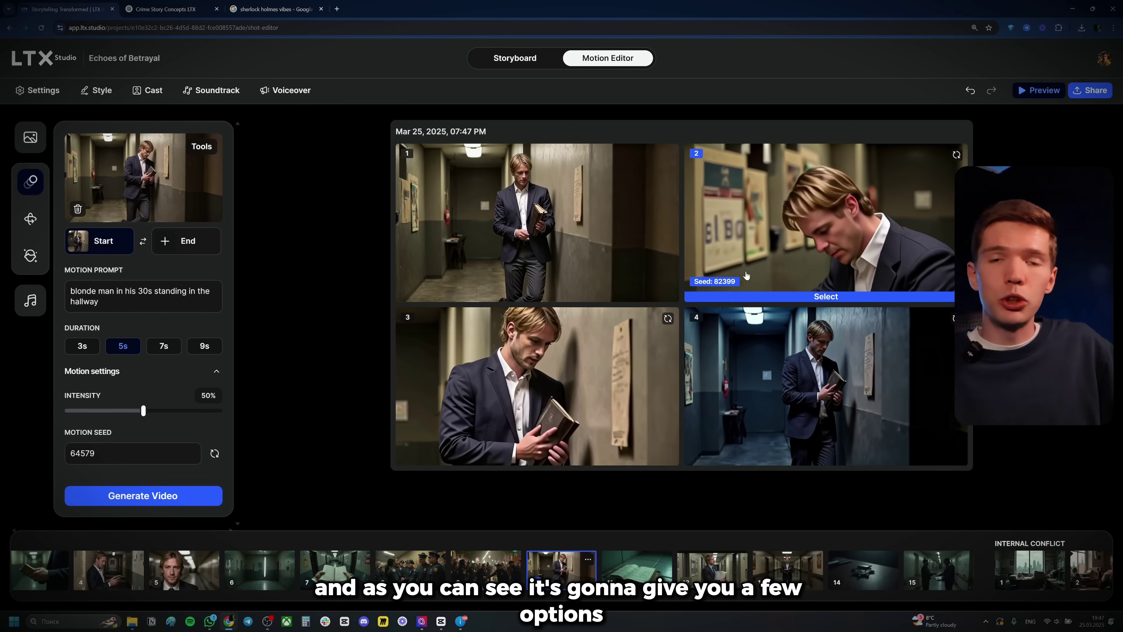
click(659, 296)
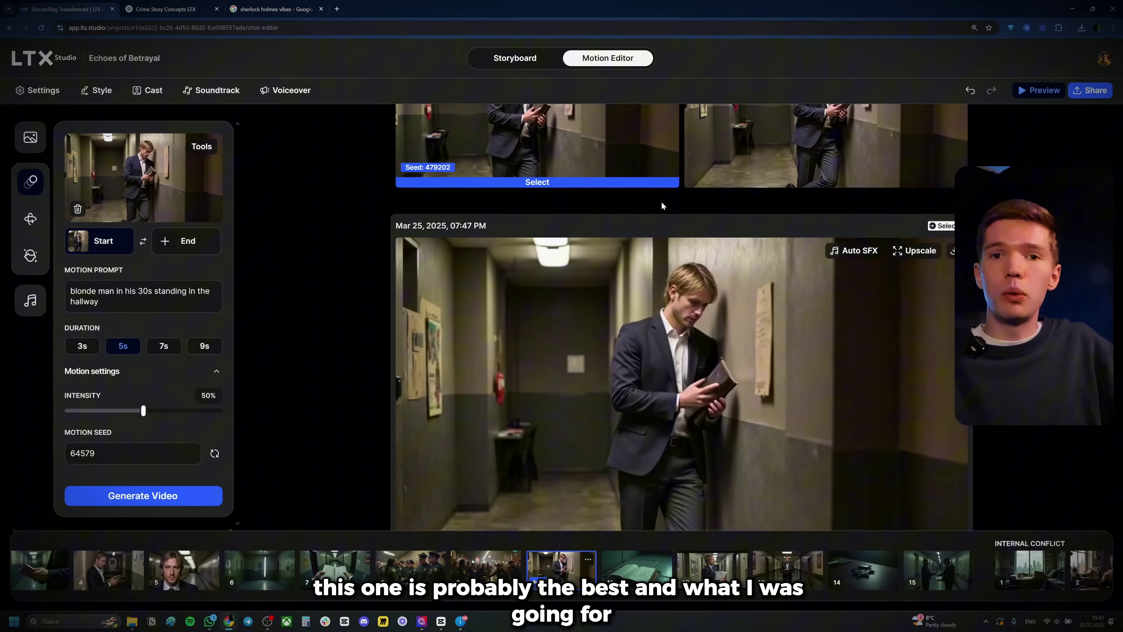
scroll(621, 226, up, 6)
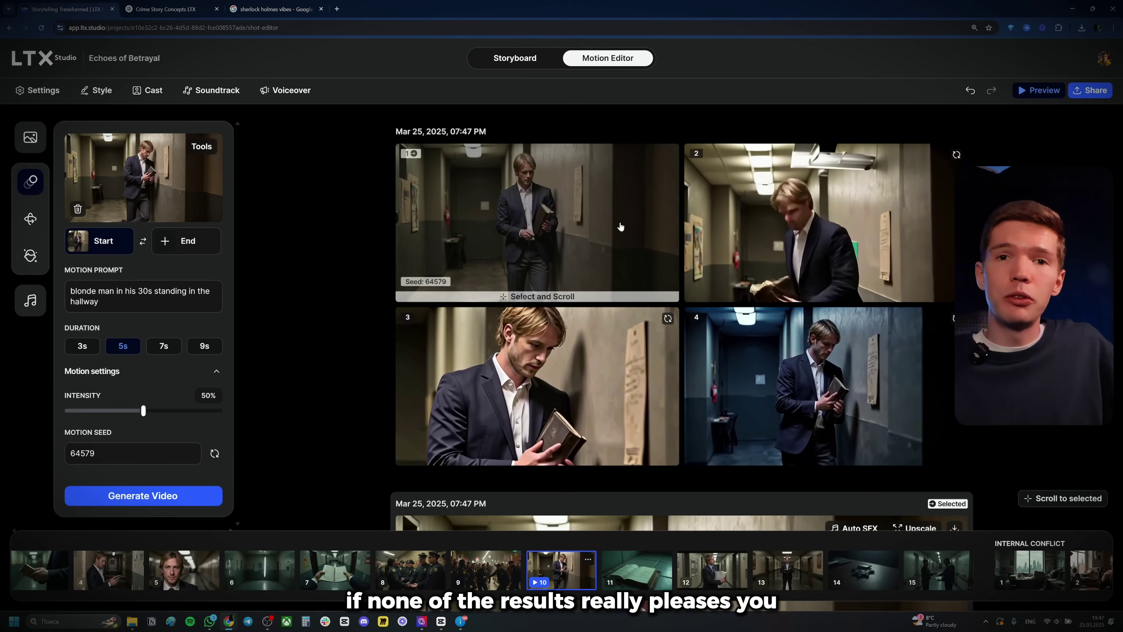
click(668, 319)
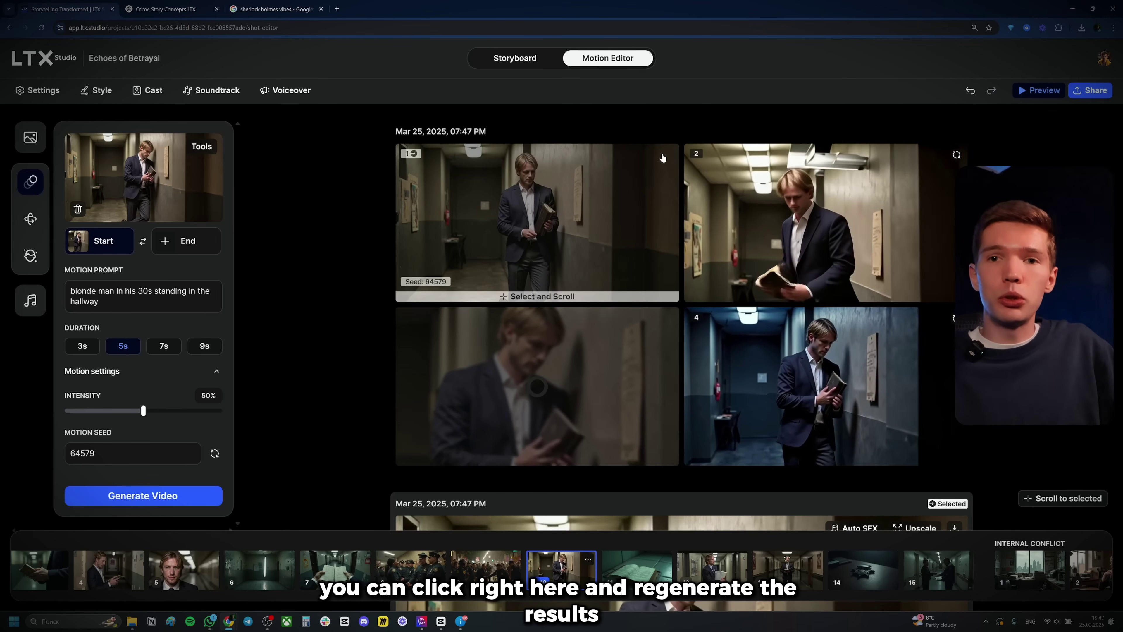
scroll(486, 221, down, 6)
Apply the Zoom in camera movement preset to shot 10 and start generating it.
click(38, 224)
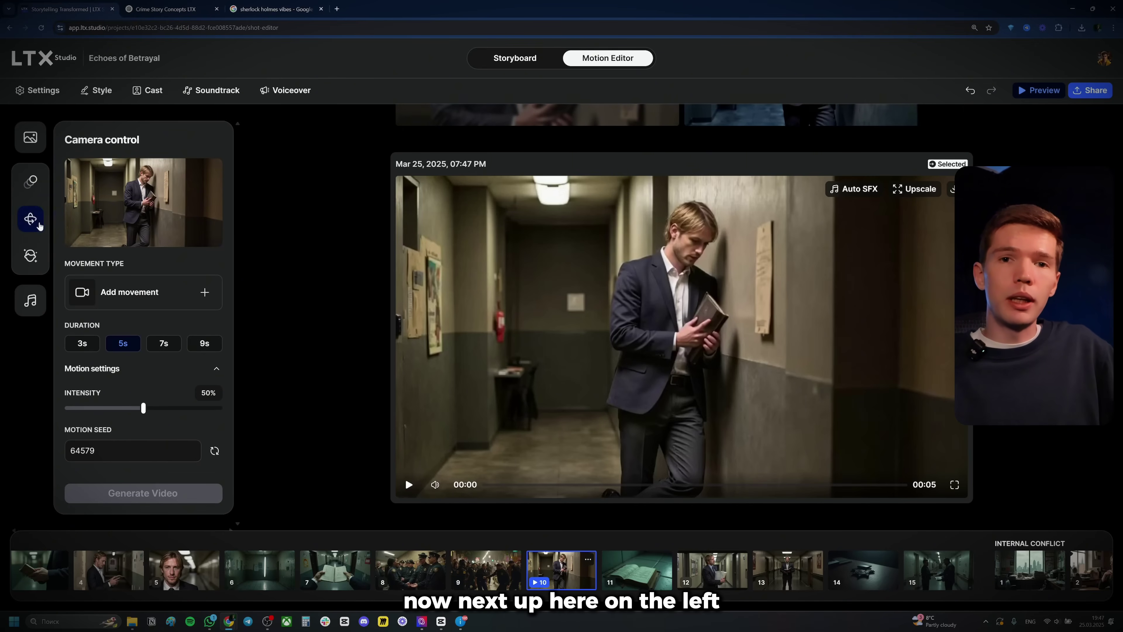
click(136, 291)
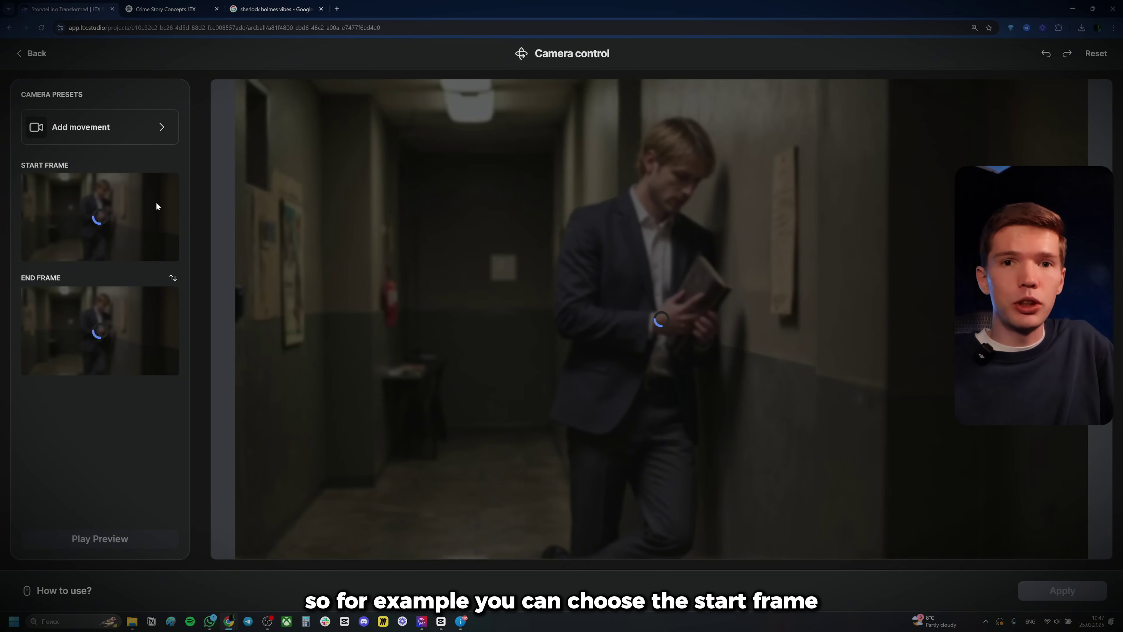
click(102, 129)
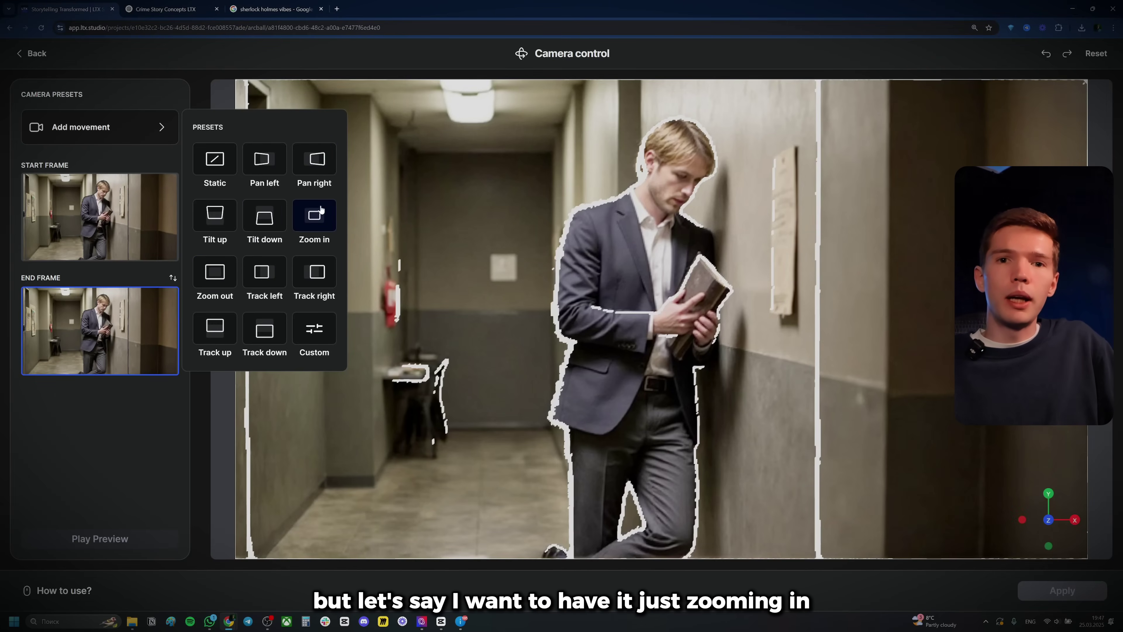
click(317, 216)
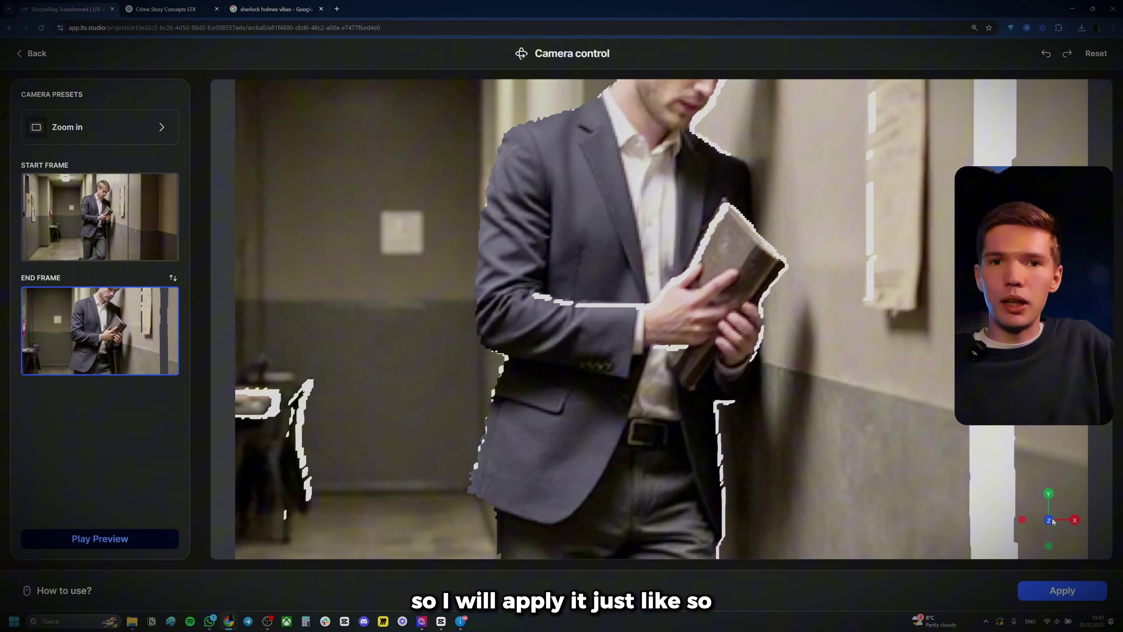
click(1048, 592)
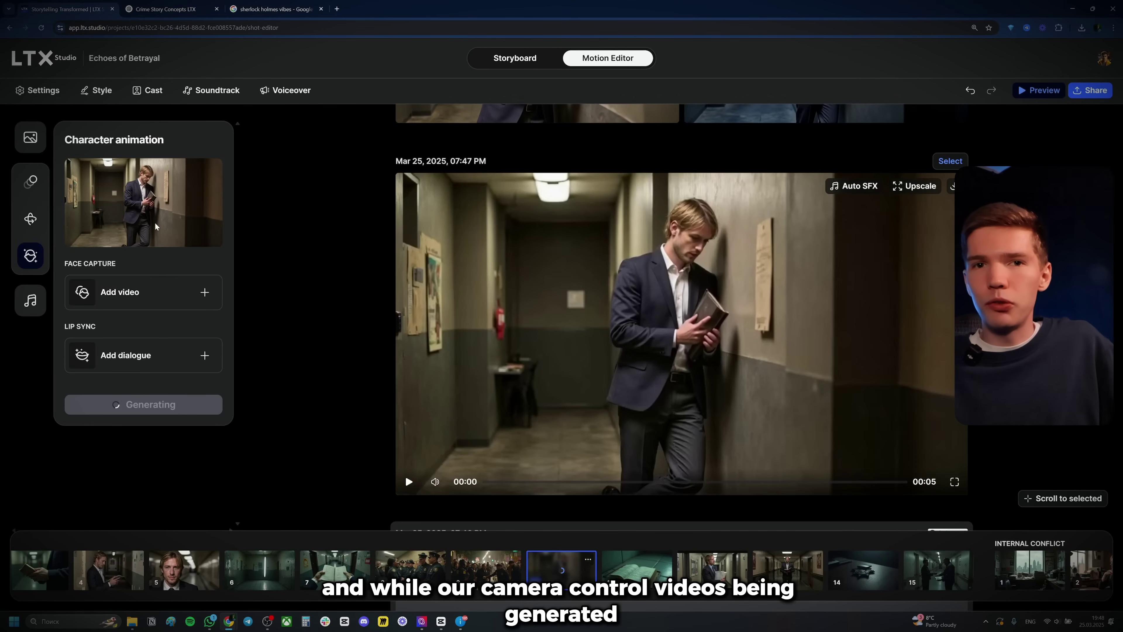
Look at adding a face capture reference video for shot 10, then go back to the shot.
scroll(502, 286, down, 8)
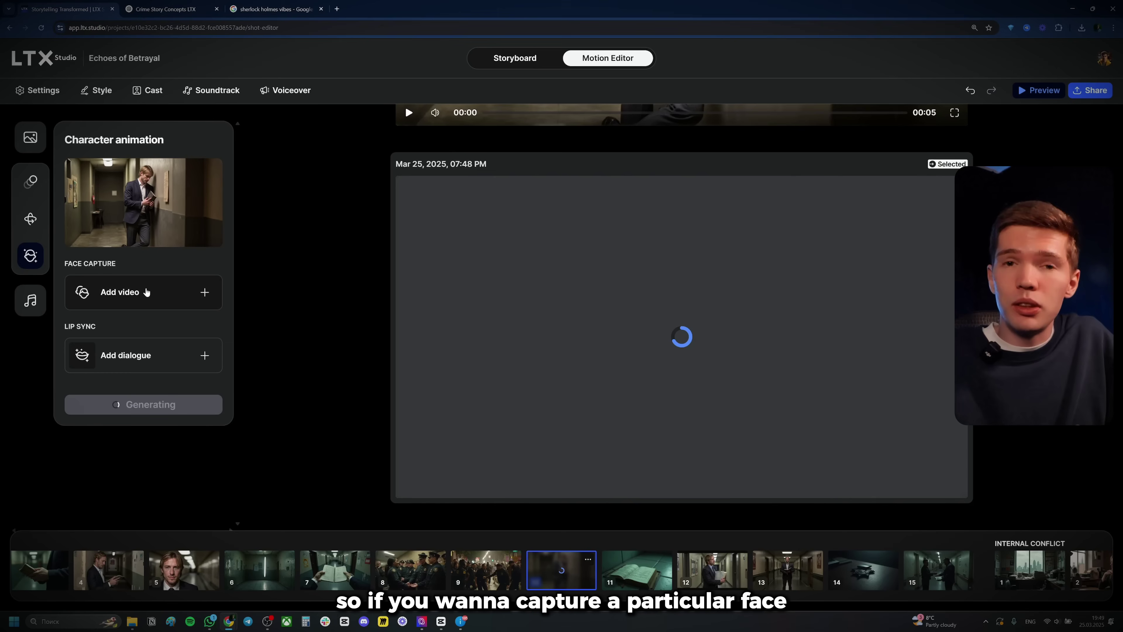
click(147, 293)
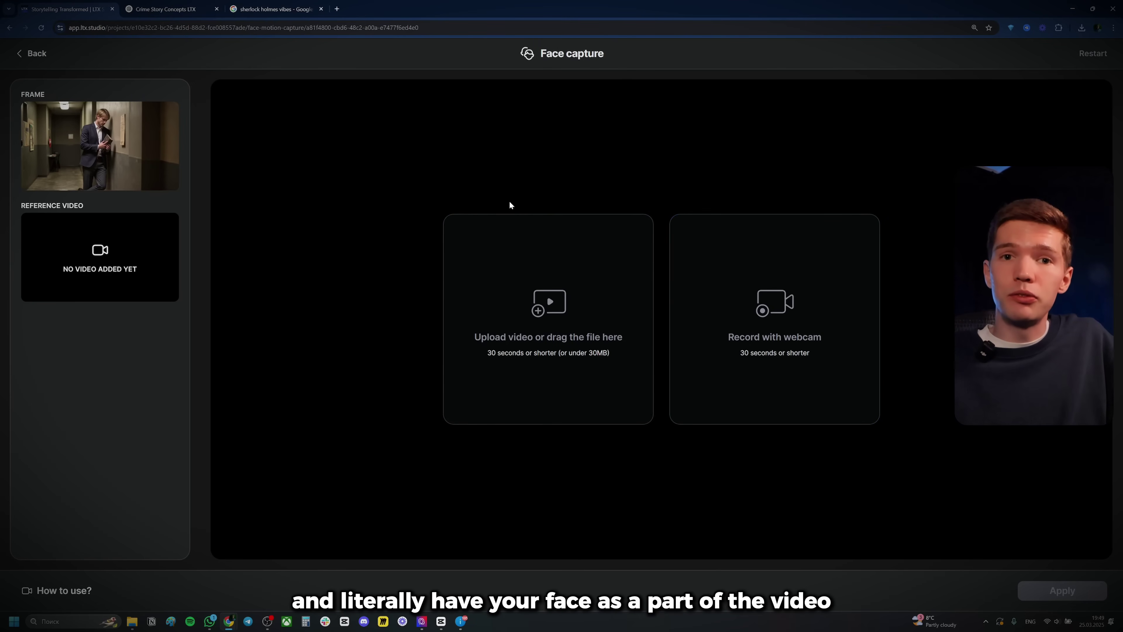
click(32, 54)
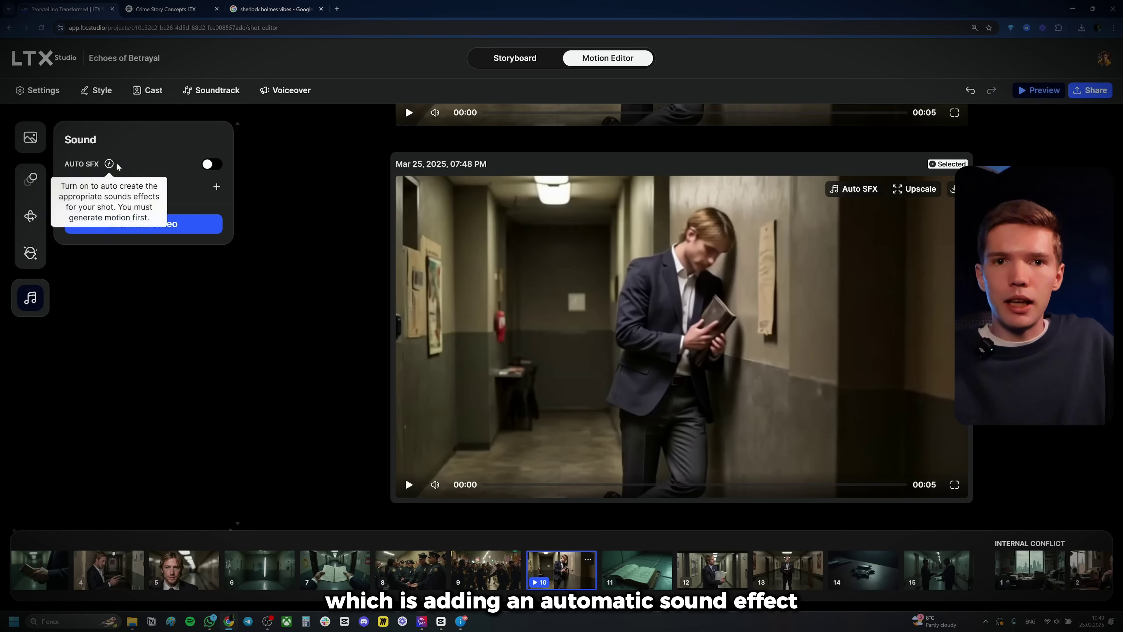
Play back shot 10's new 07:48 zoom-in take and reopen its camera control settings.
scroll(406, 201, up, 2)
scroll(407, 200, down, 2)
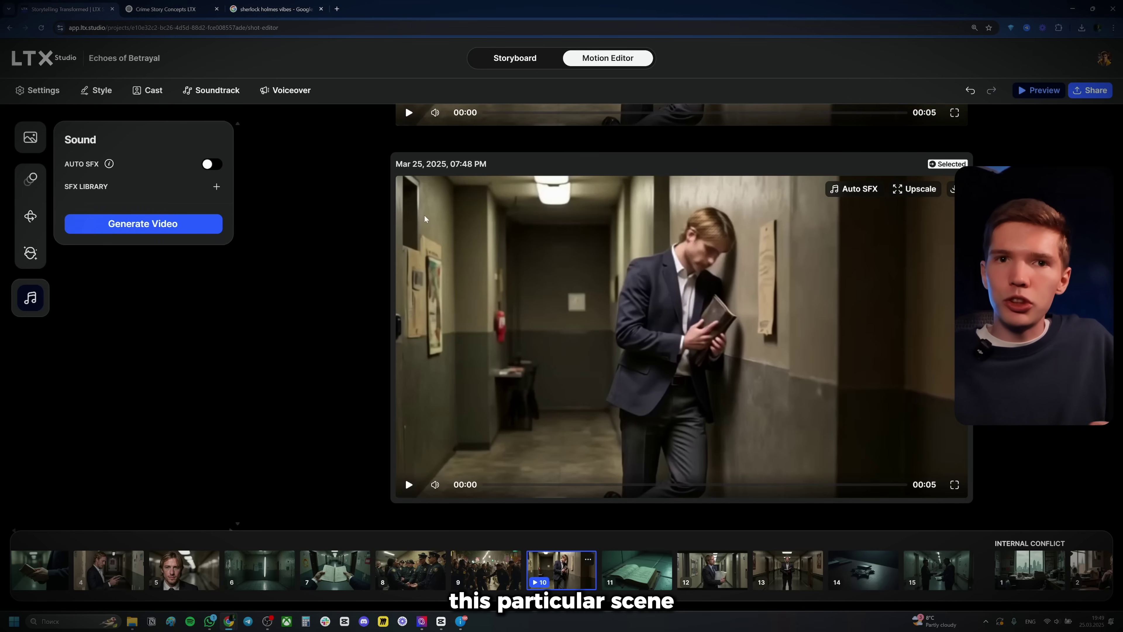
scroll(647, 277, up, 5)
scroll(472, 247, down, 5)
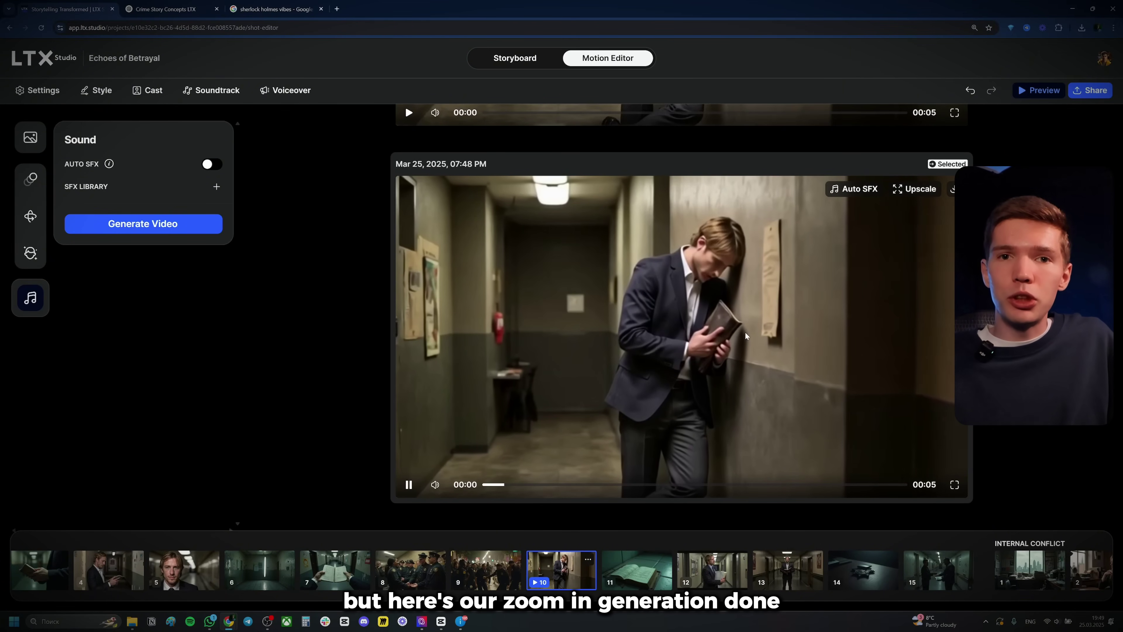
scroll(866, 316, down, 5)
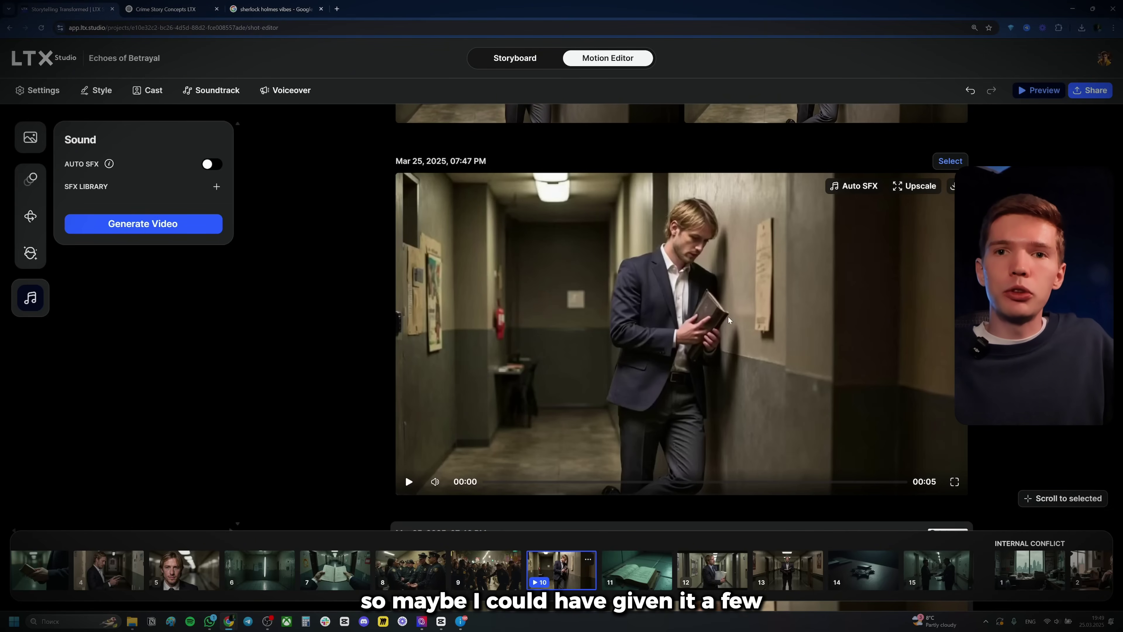
scroll(597, 313, up, 5)
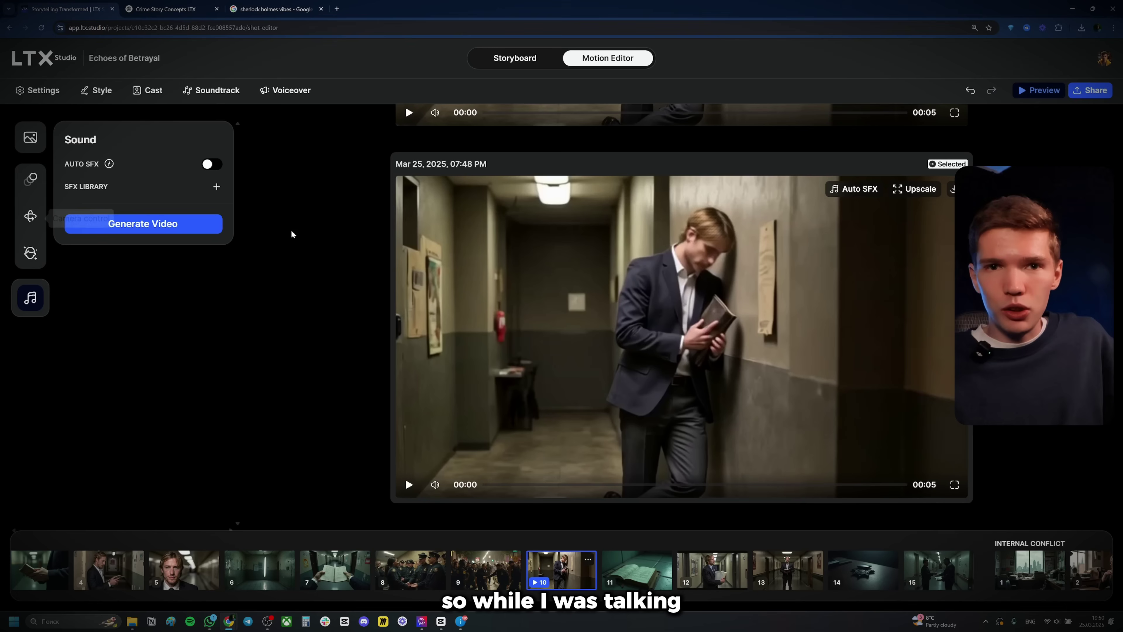
click(30, 216)
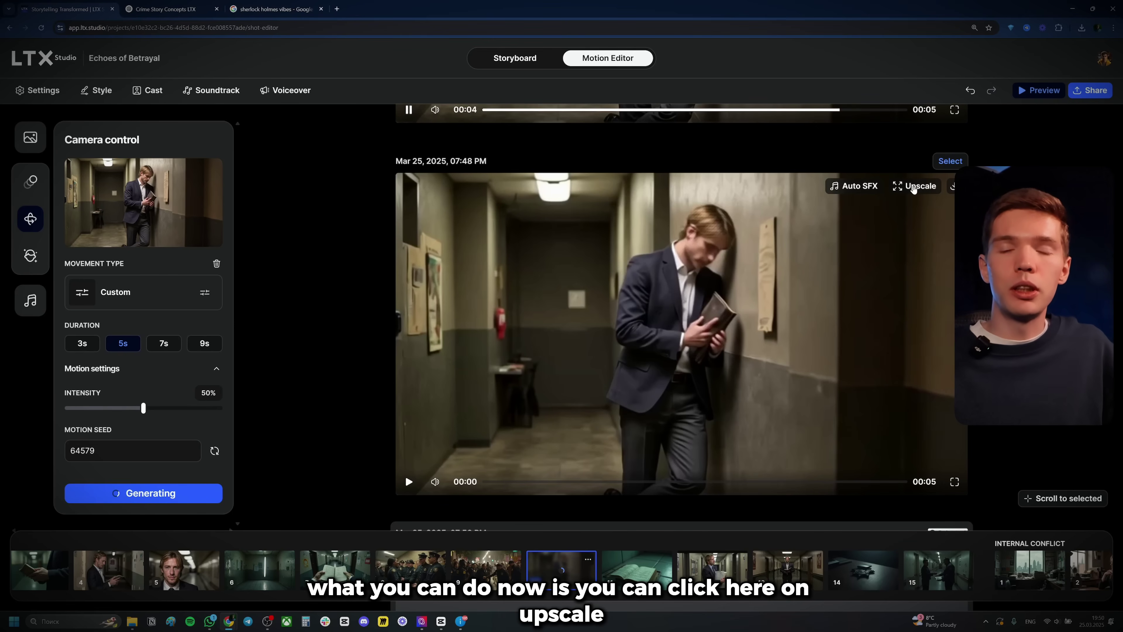
Upscale shot 10's selected zoom-in take to Full HD and play the result.
click(913, 188)
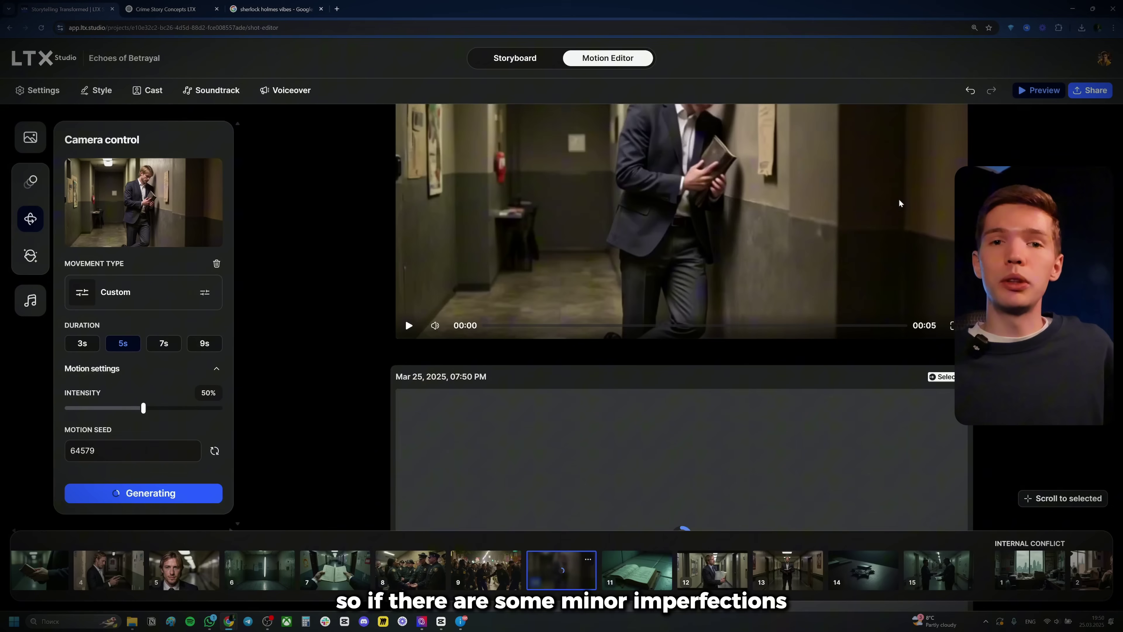
scroll(895, 271, up, 3)
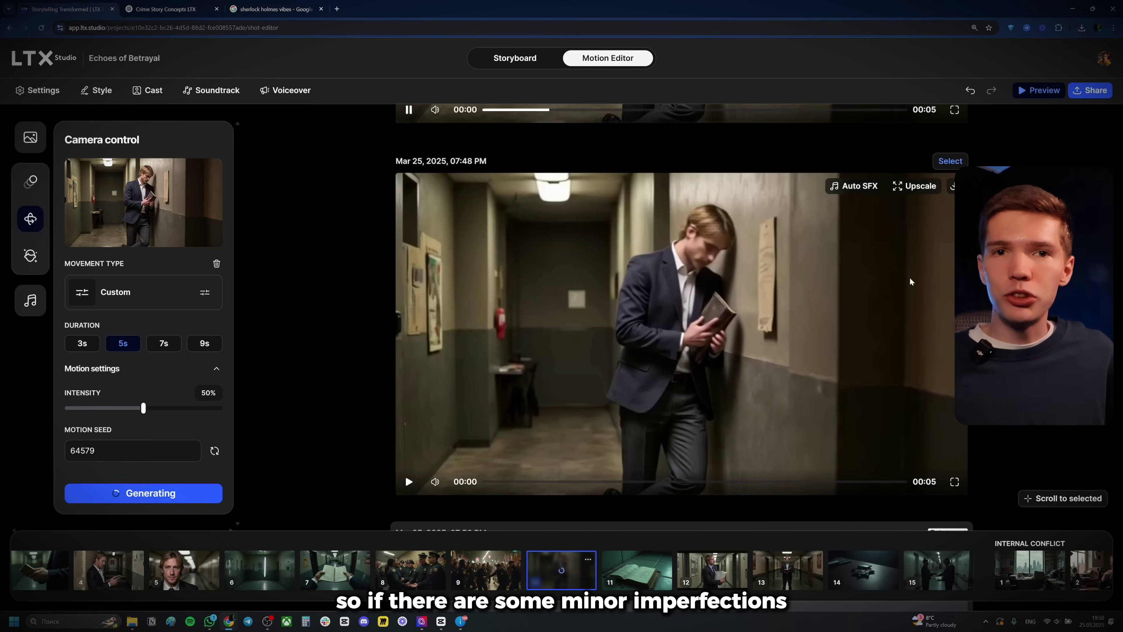
scroll(774, 279, down, 6)
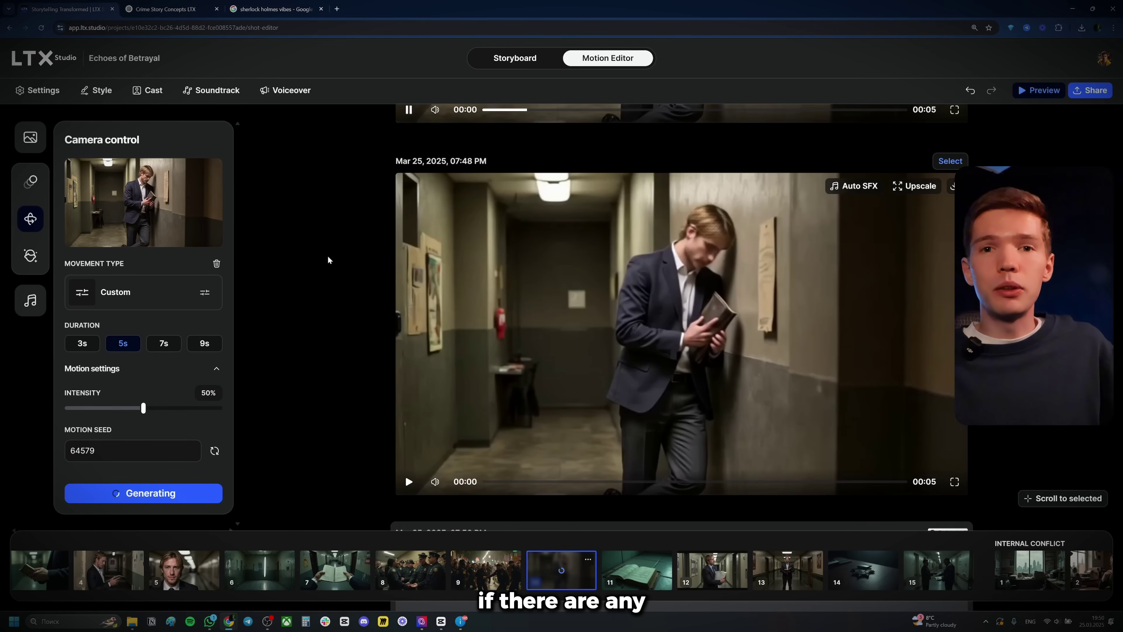
click(406, 476)
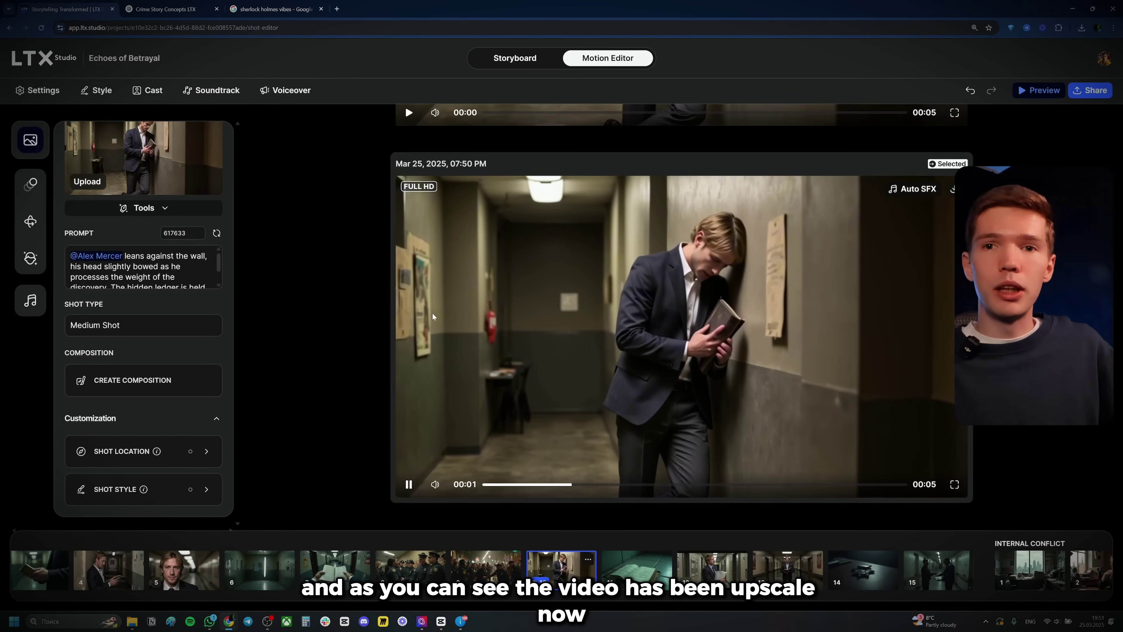
scroll(464, 309, up, 4)
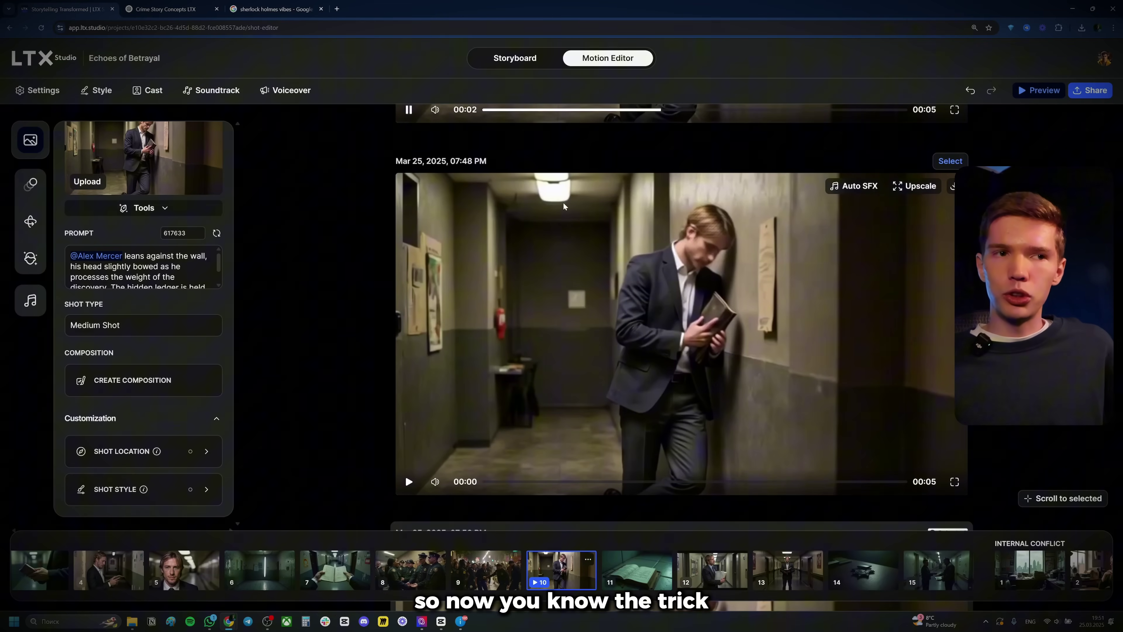
scroll(906, 230, up, 2)
scroll(884, 272, down, 2)
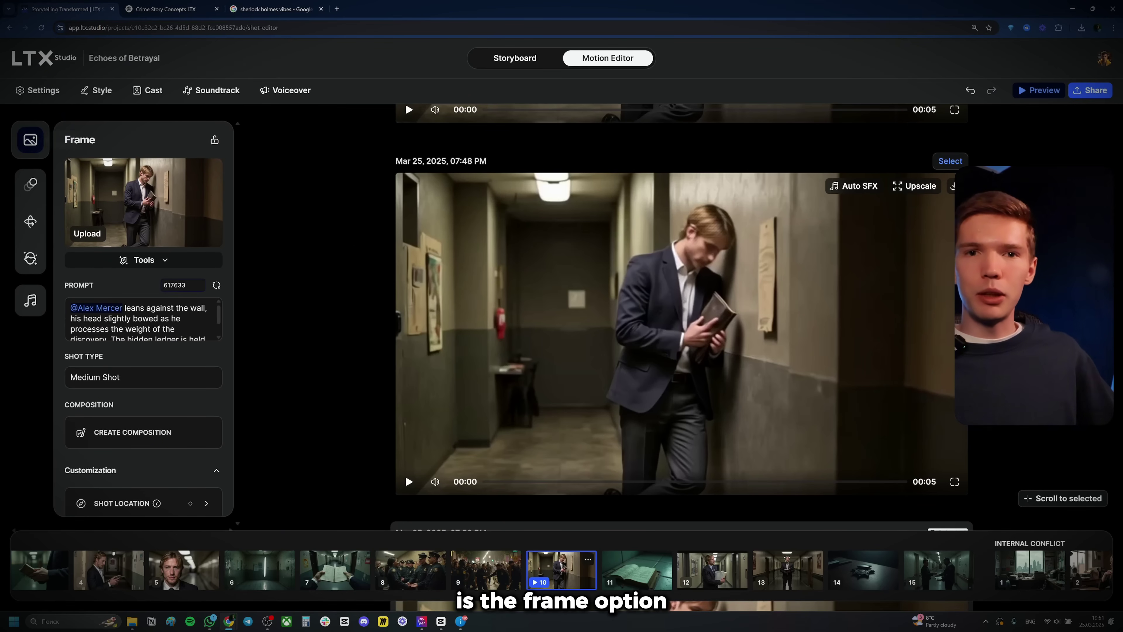
Return to the storyboard and list the image-editing tools on shot 10's card.
click(153, 262)
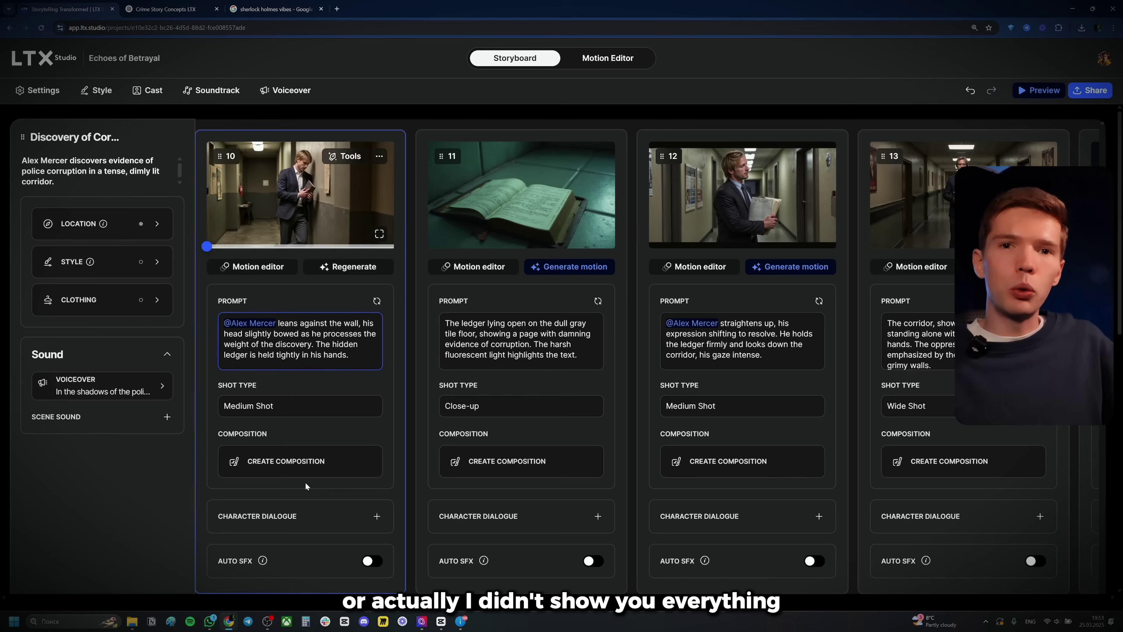
click(345, 157)
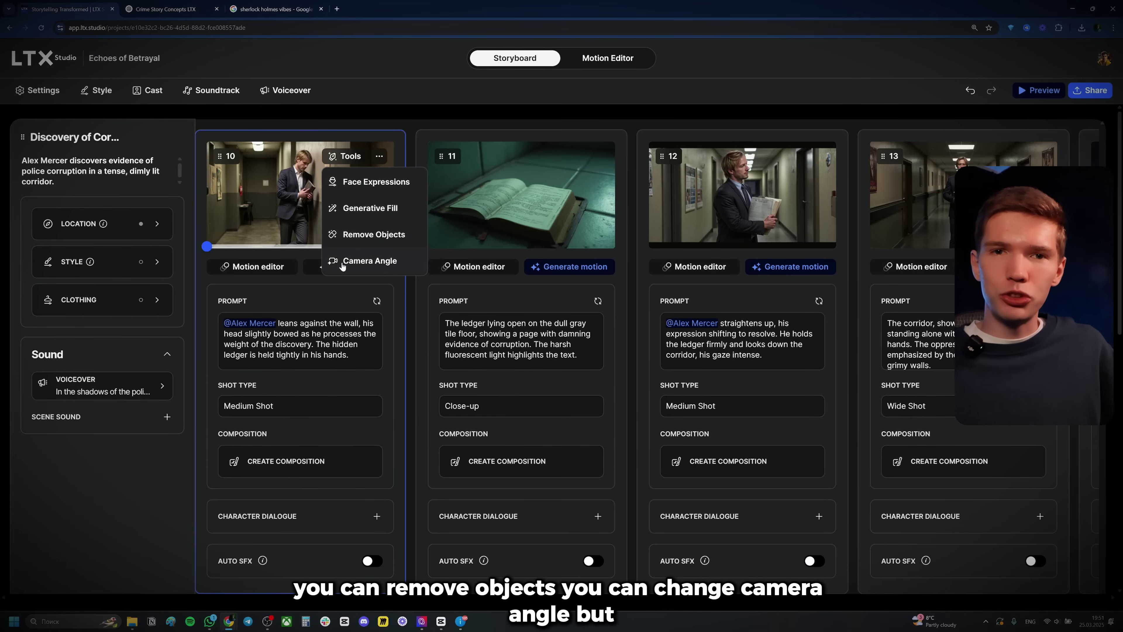
Generative Fill shot 10's masked corridor background into a dark street corner, then close Edit Frame.
click(370, 210)
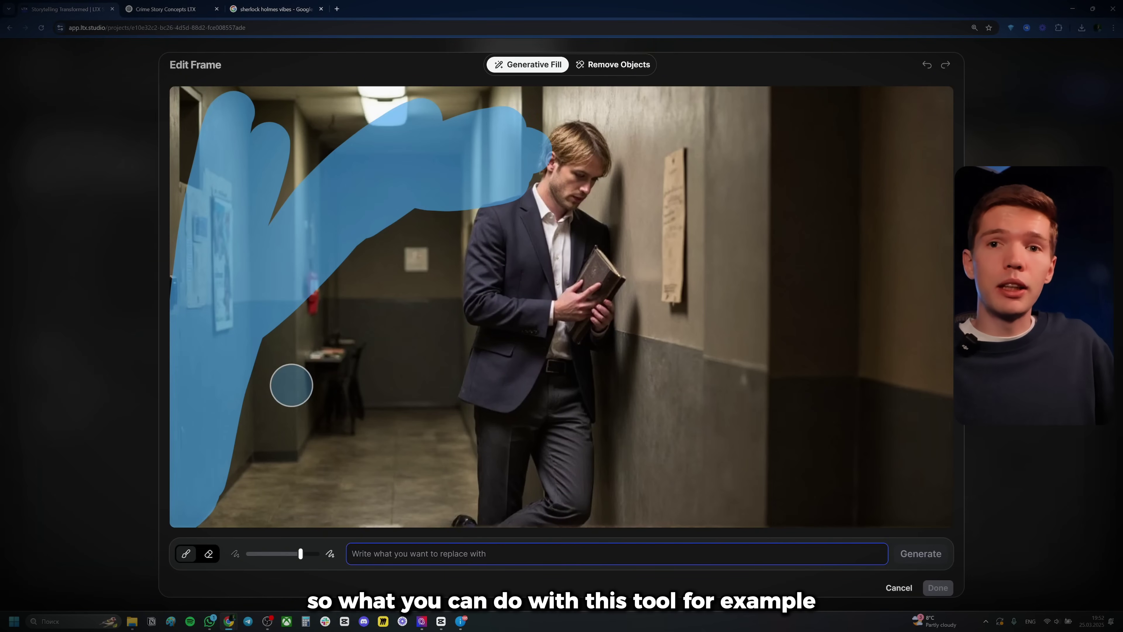
mouse_move(223, 509)
mouse_down()
mouse_move(229, 401)
mouse_move(181, 201)
mouse_up()
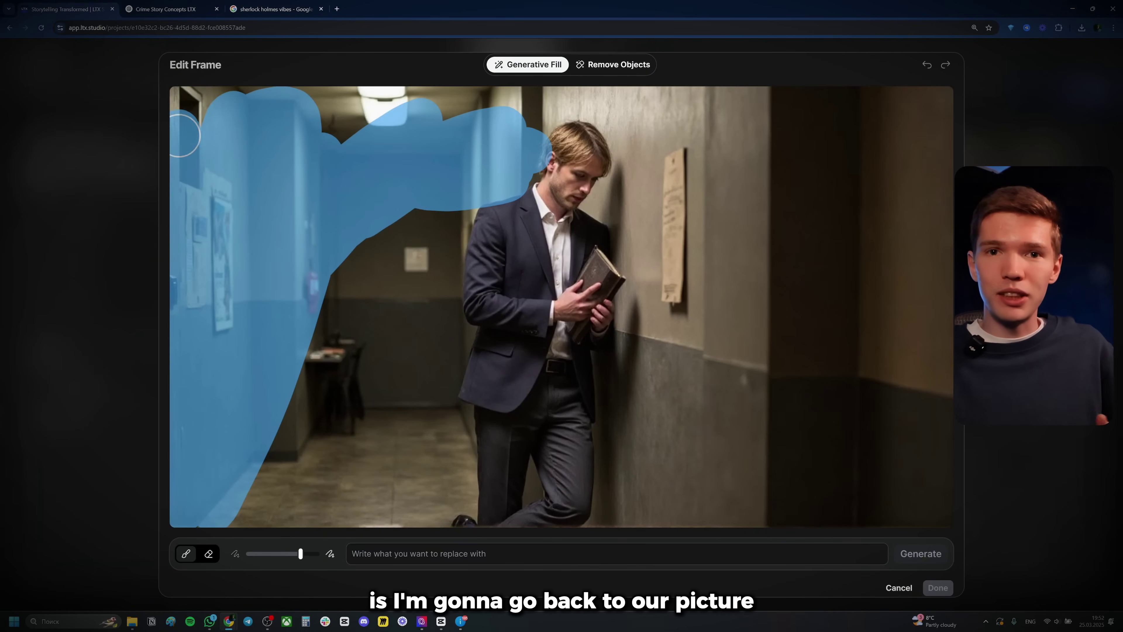
mouse_move(208, 102)
mouse_down()
mouse_move(428, 102)
mouse_move(431, 113)
mouse_move(321, 133)
mouse_move(327, 405)
mouse_move(321, 396)
mouse_move(420, 223)
mouse_move(442, 263)
mouse_move(439, 318)
mouse_move(454, 331)
mouse_move(440, 392)
mouse_move(448, 491)
mouse_move(453, 454)
mouse_move(404, 248)
mouse_move(383, 335)
mouse_move(417, 381)
mouse_move(416, 482)
mouse_move(400, 509)
mouse_up()
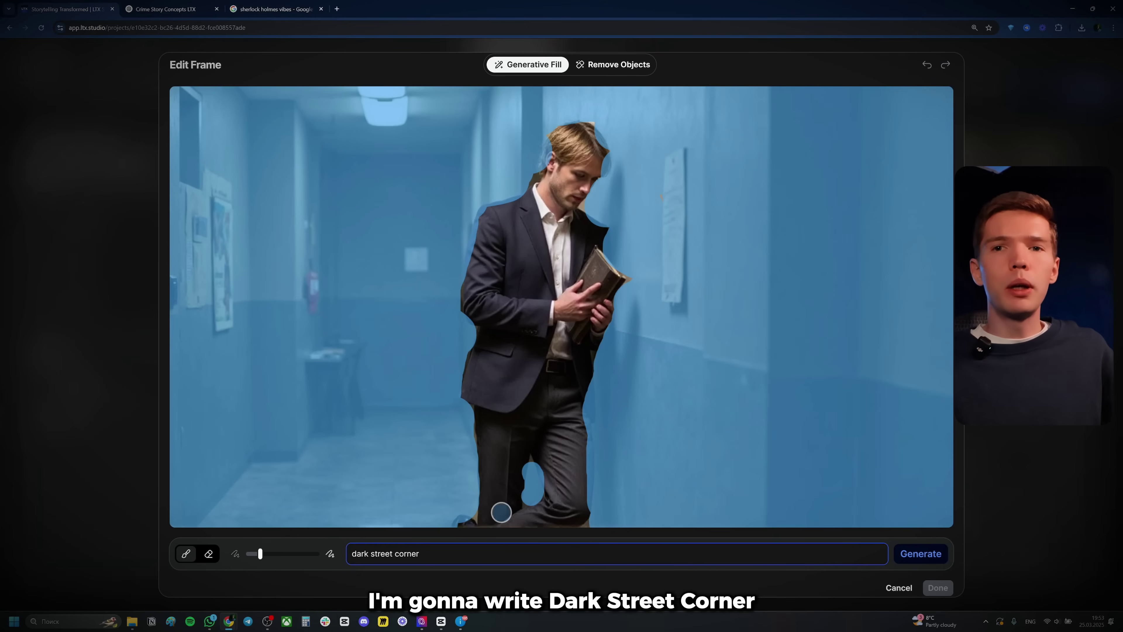
click(914, 556)
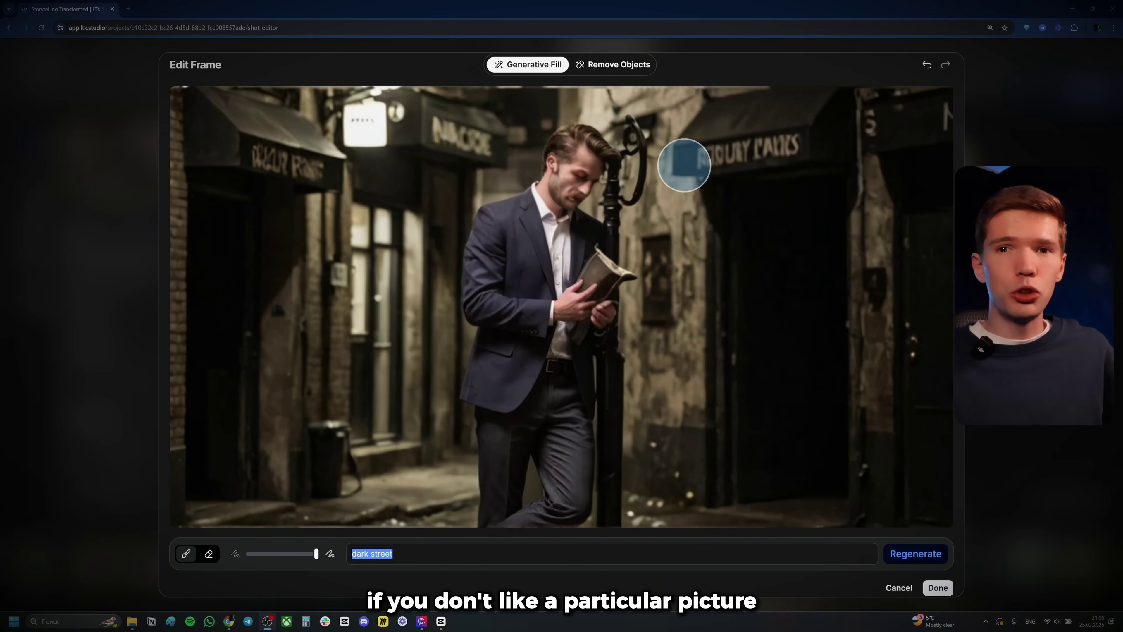
mouse_move(654, 145)
mouse_down()
mouse_move(645, 314)
mouse_move(765, 294)
mouse_move(491, 292)
mouse_up()
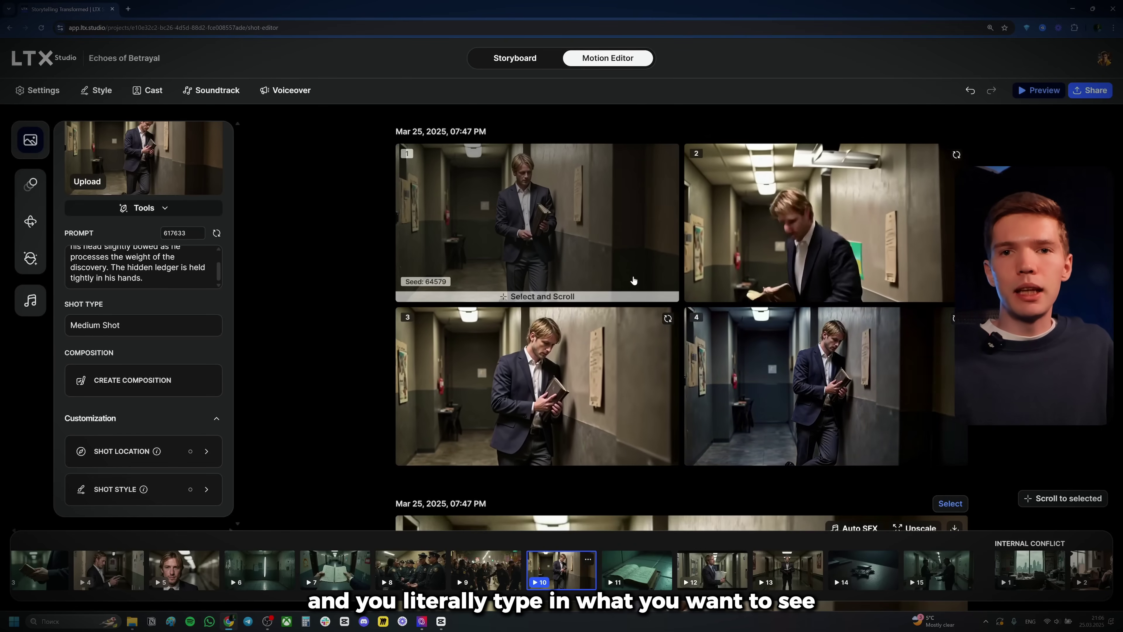
click(633, 280)
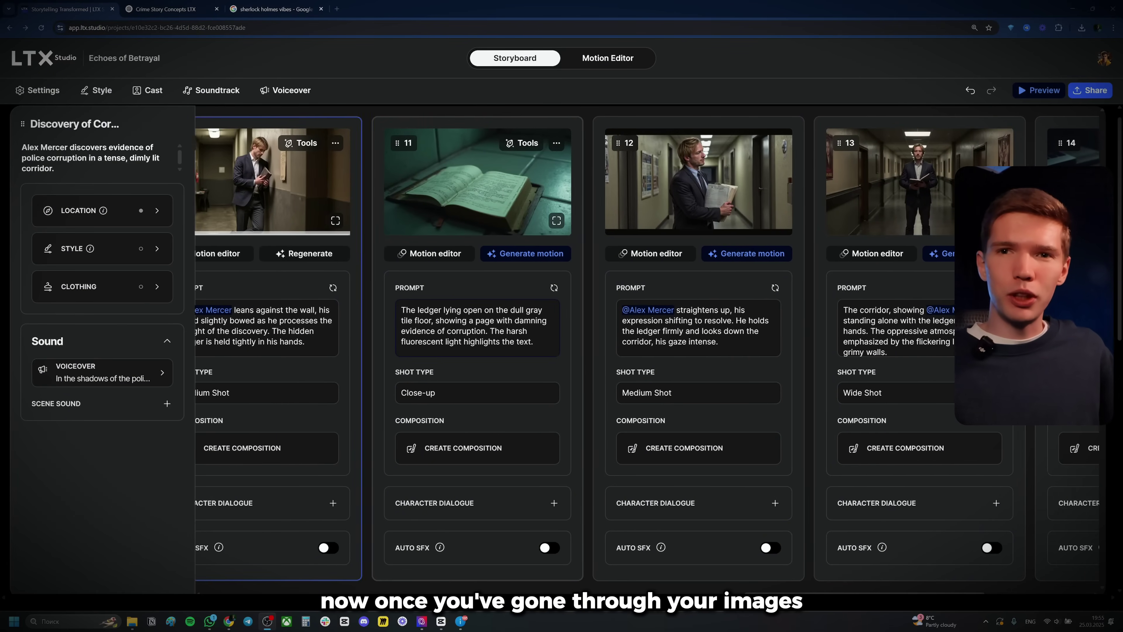
Switch Auto SFX on for shot 1, the hallway shot of Discovery of Corruption.
scroll(418, 319, left, 1)
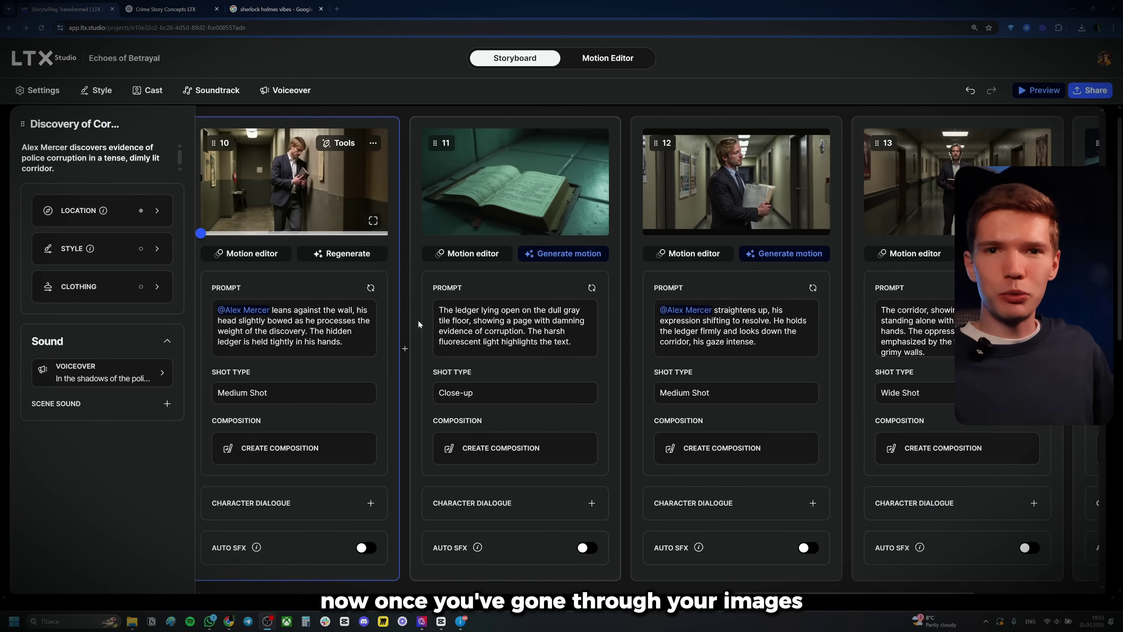
scroll(424, 326, up, 1)
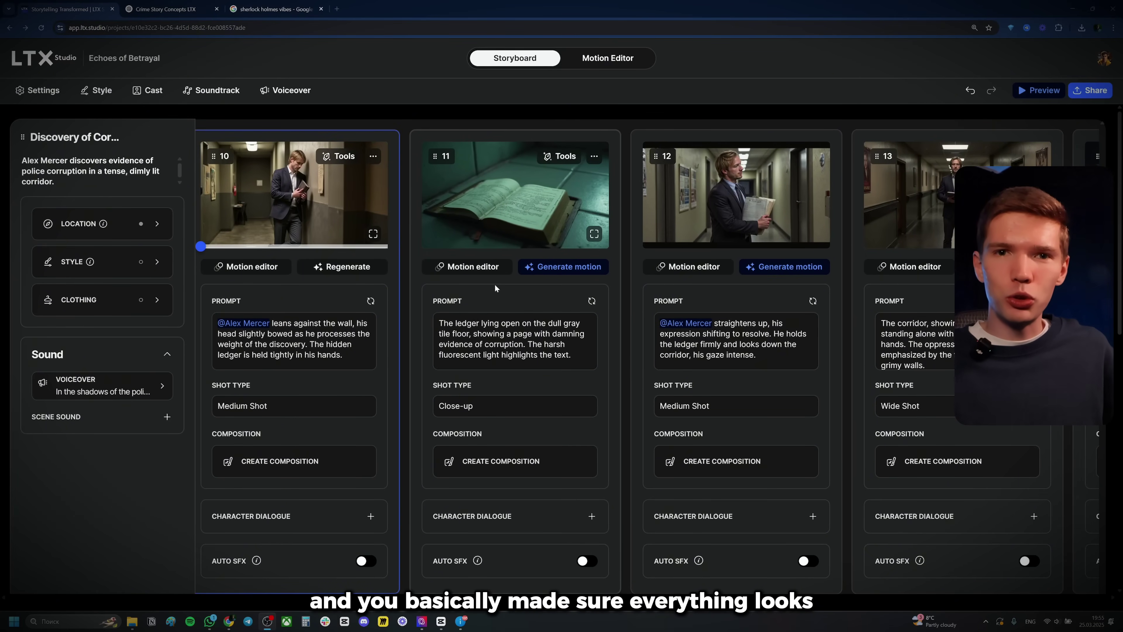
scroll(513, 235, left, 5)
scroll(475, 270, left, 3)
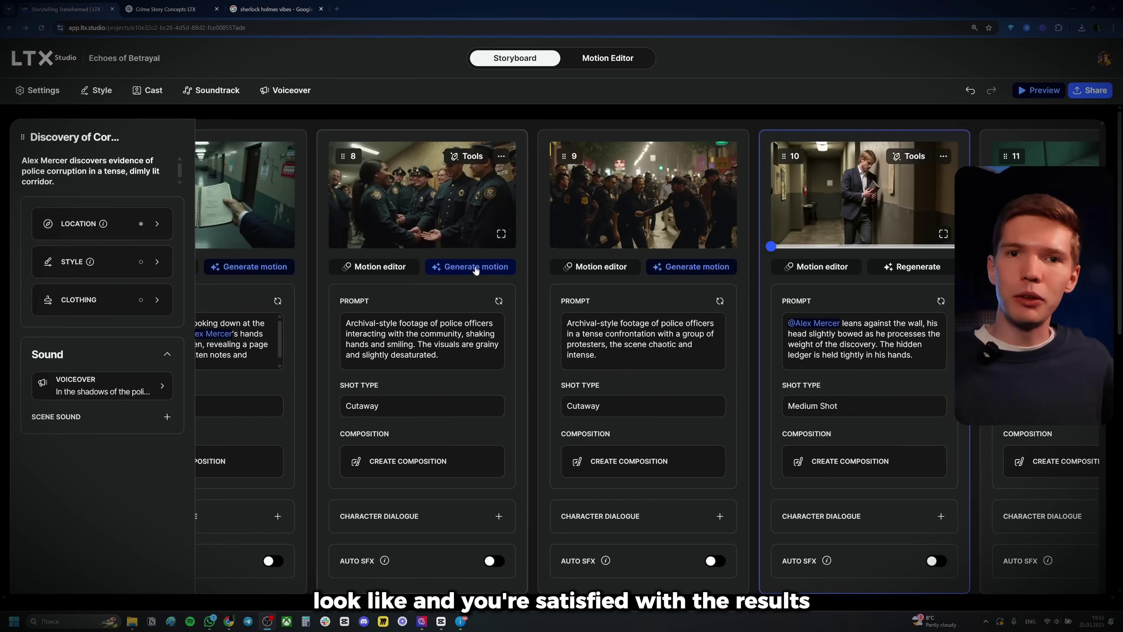
scroll(475, 270, left, 10)
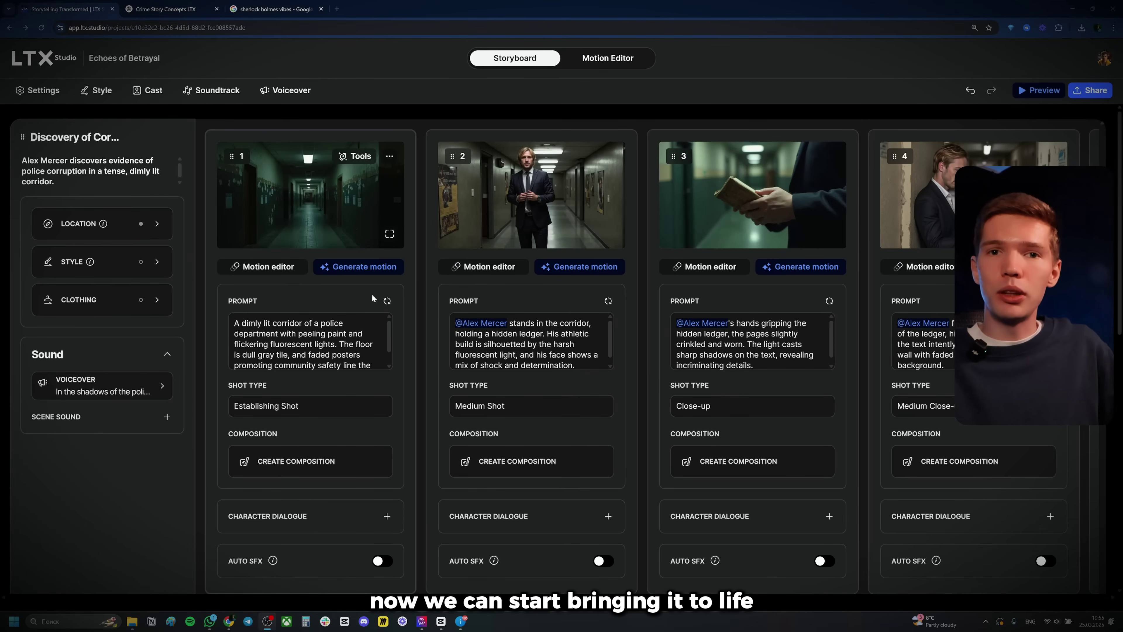
scroll(374, 290, down, 2)
scroll(389, 297, up, 2)
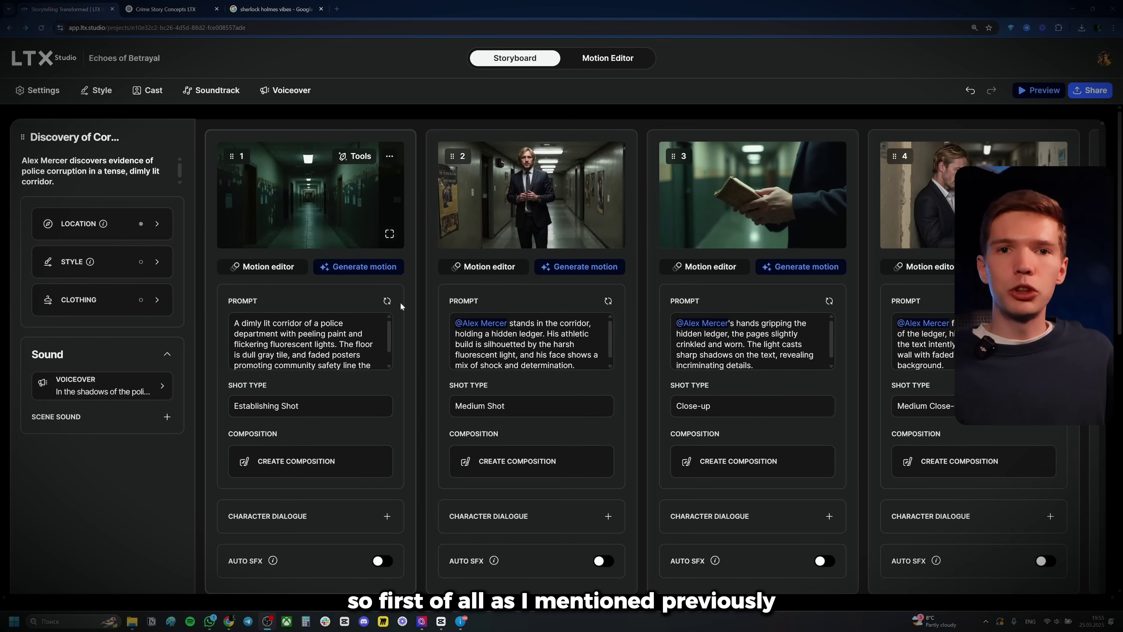
scroll(424, 311, down, 2)
scroll(426, 398, up, 2)
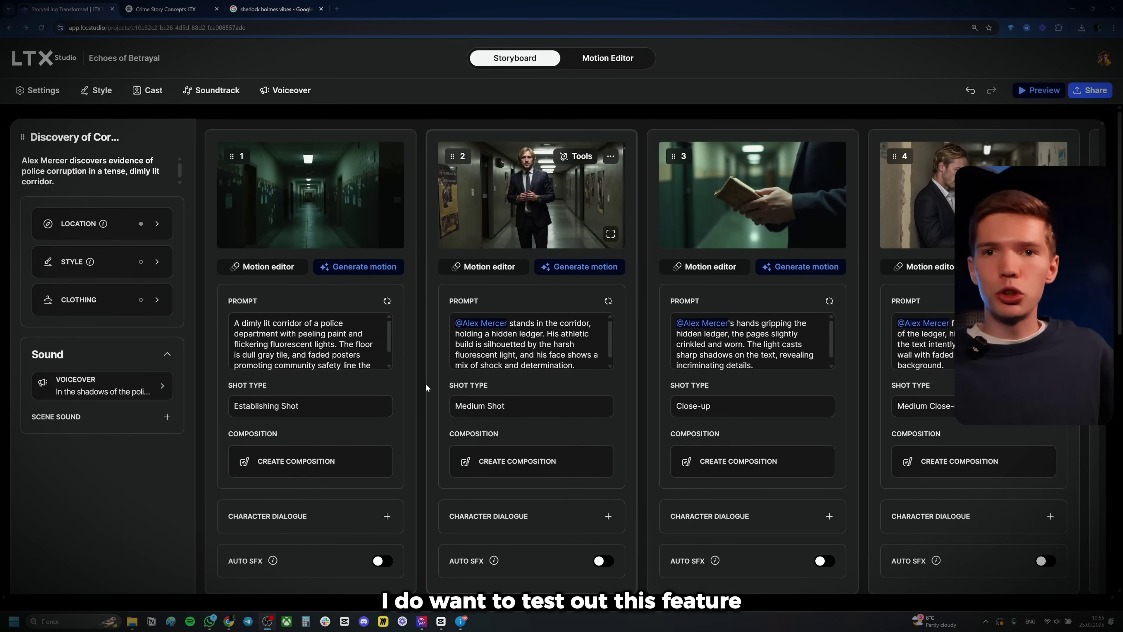
scroll(420, 384, down, 5)
scroll(423, 360, up, 5)
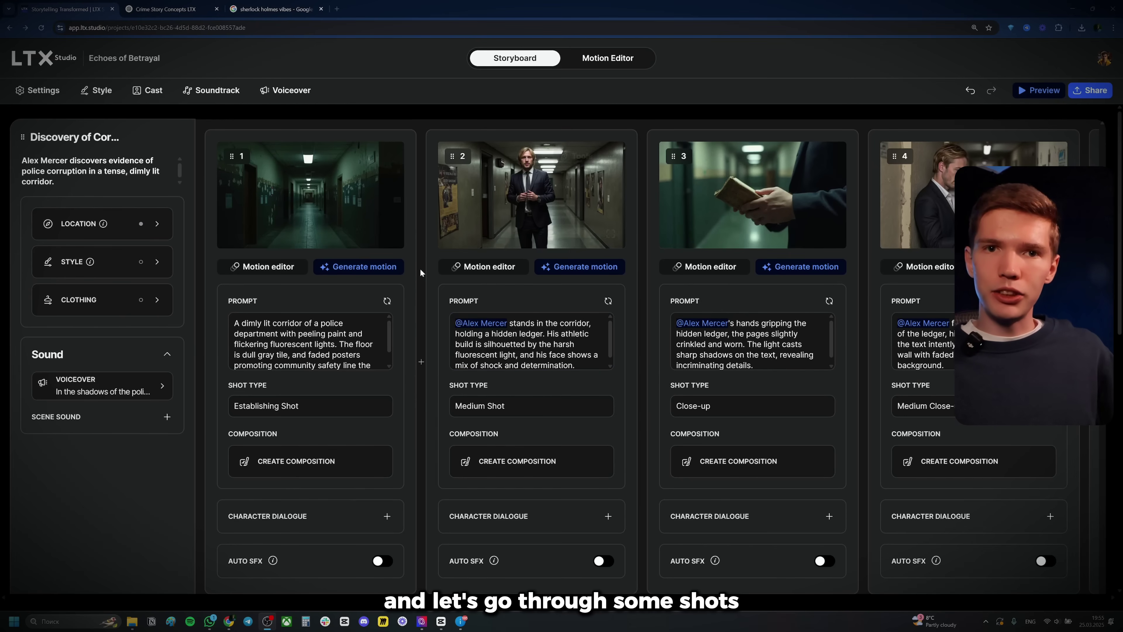
scroll(429, 310, down, 1)
scroll(428, 304, up, 1)
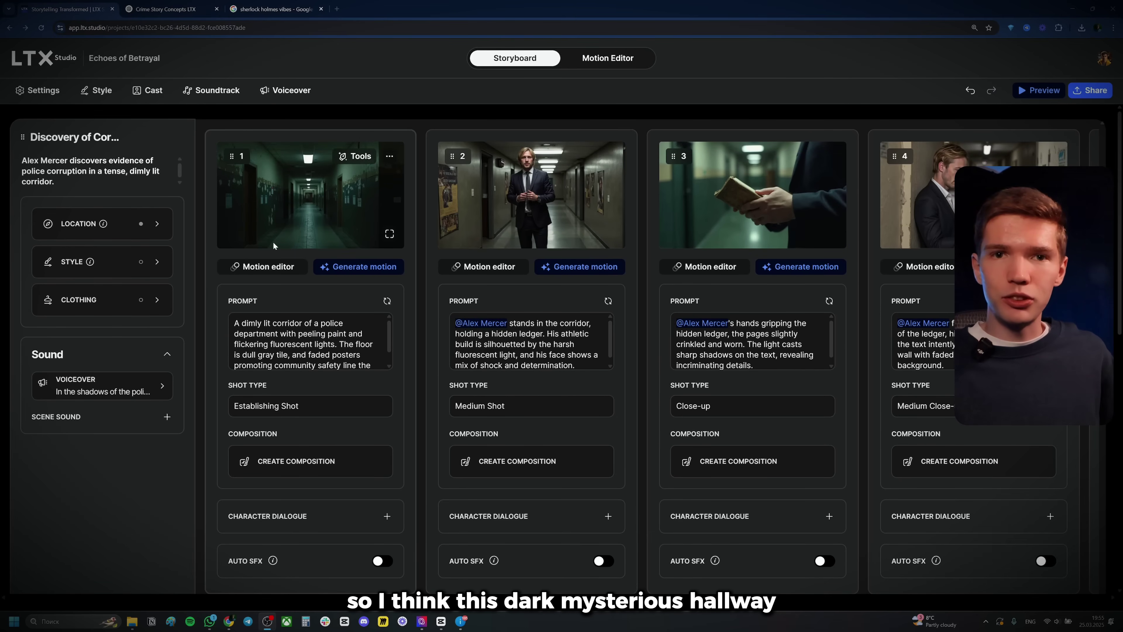
click(383, 561)
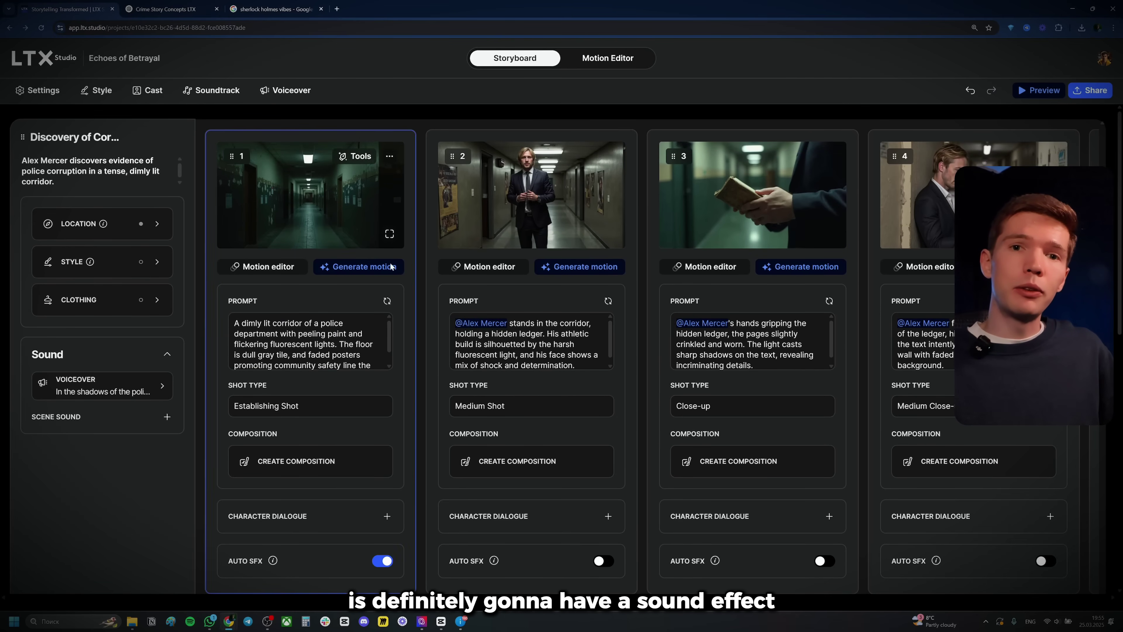
Switch Auto SFX on for shot 3 as well.
scroll(575, 381, down, 2)
scroll(708, 443, up, 1)
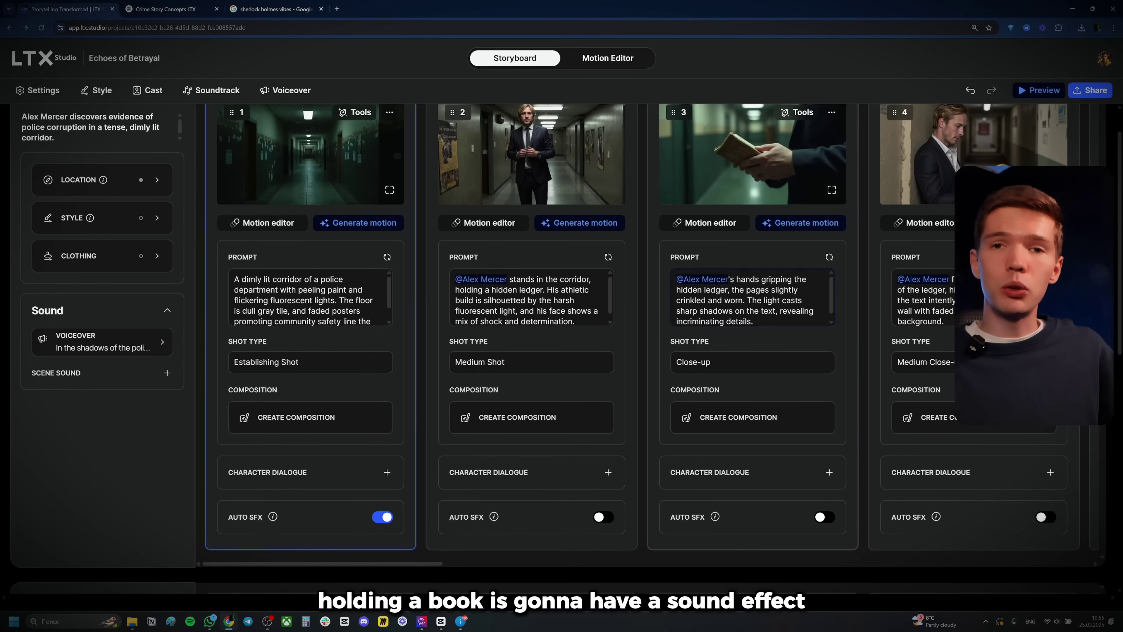
click(825, 518)
scroll(693, 345, right, 5)
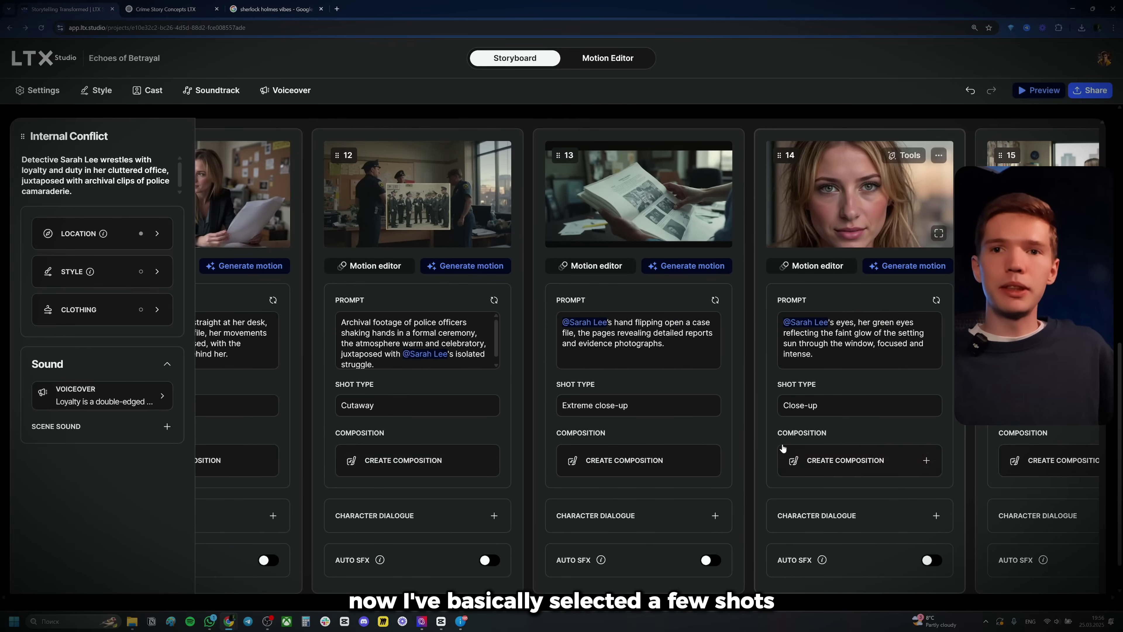
scroll(707, 398, left, 5)
scroll(632, 434, up, 10)
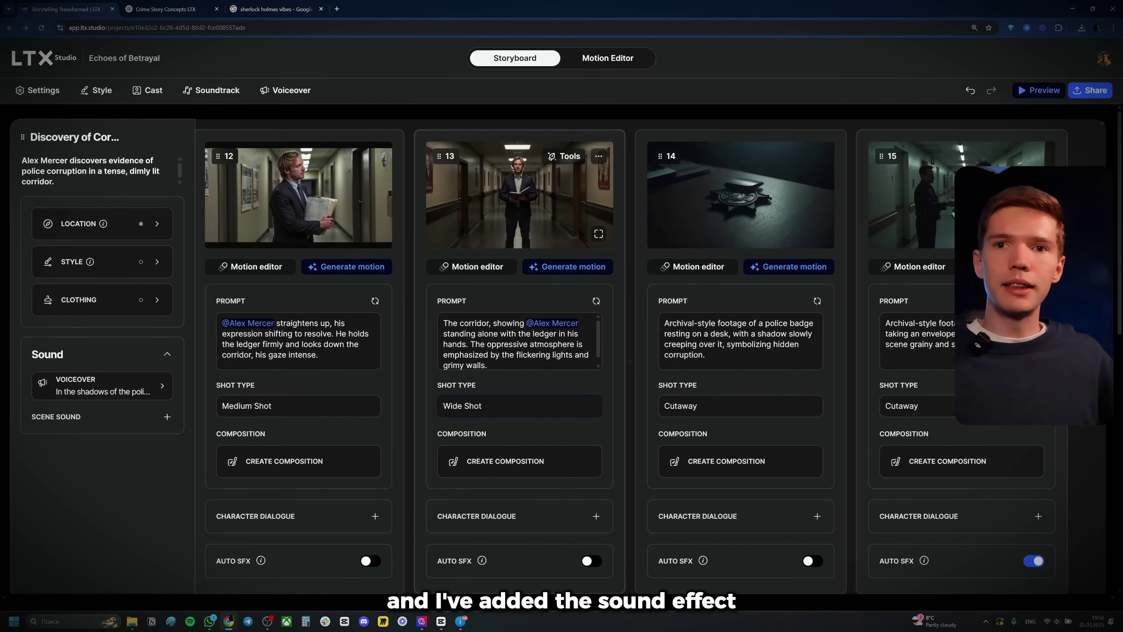
scroll(552, 384, left, 5)
scroll(553, 384, left, 15)
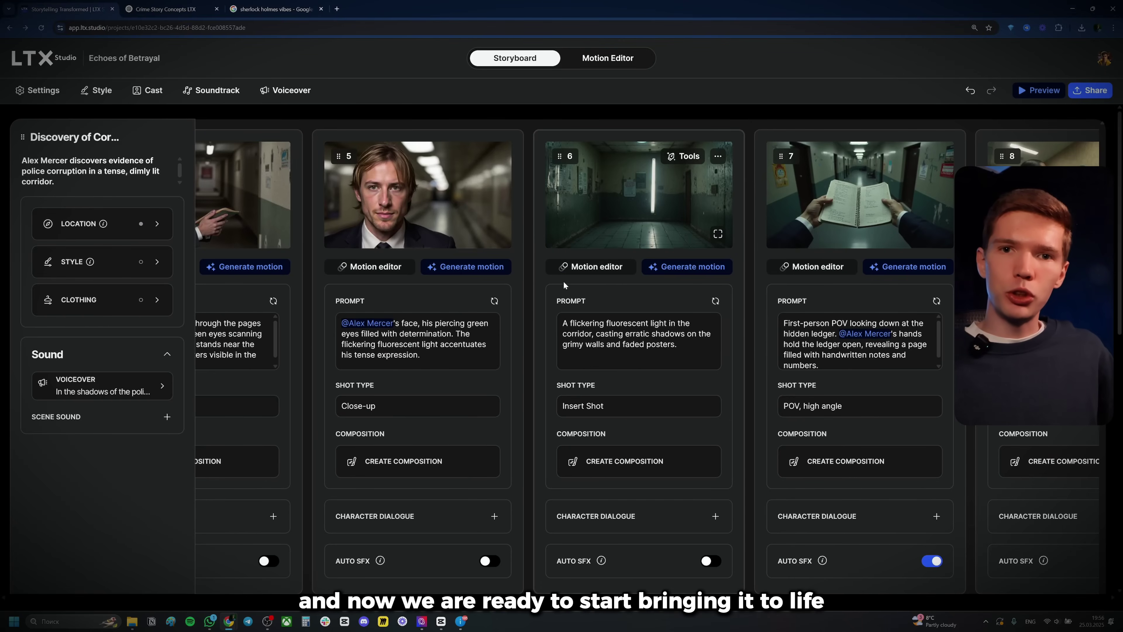
scroll(531, 261, left, 2)
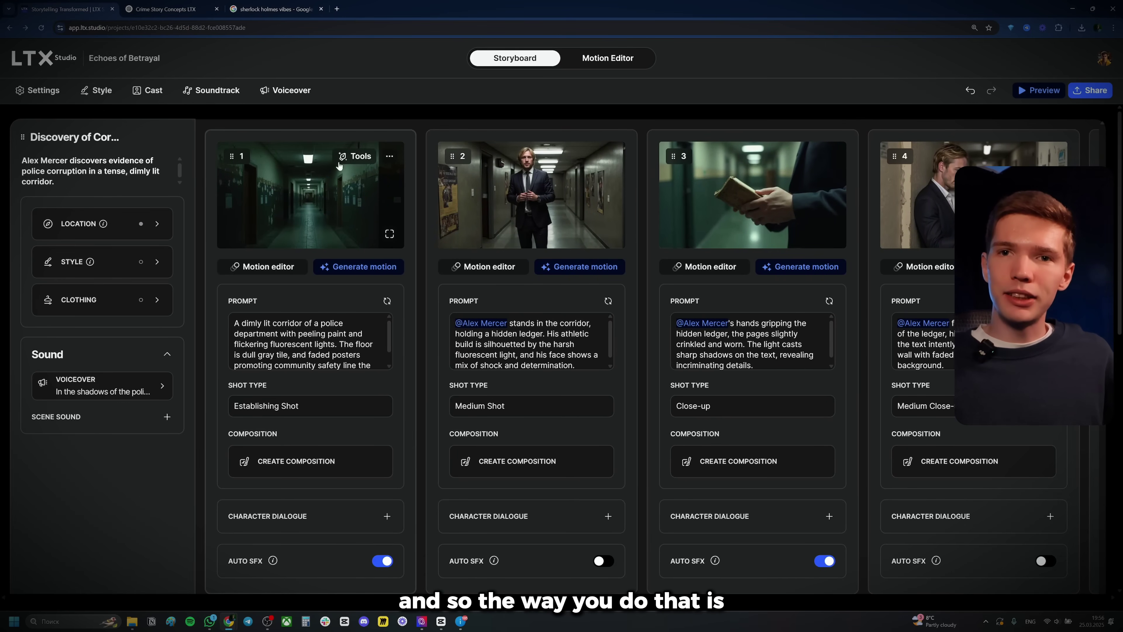
Generate motion for shots 1–9 and 11–13 of the first scene.
click(356, 267)
click(581, 266)
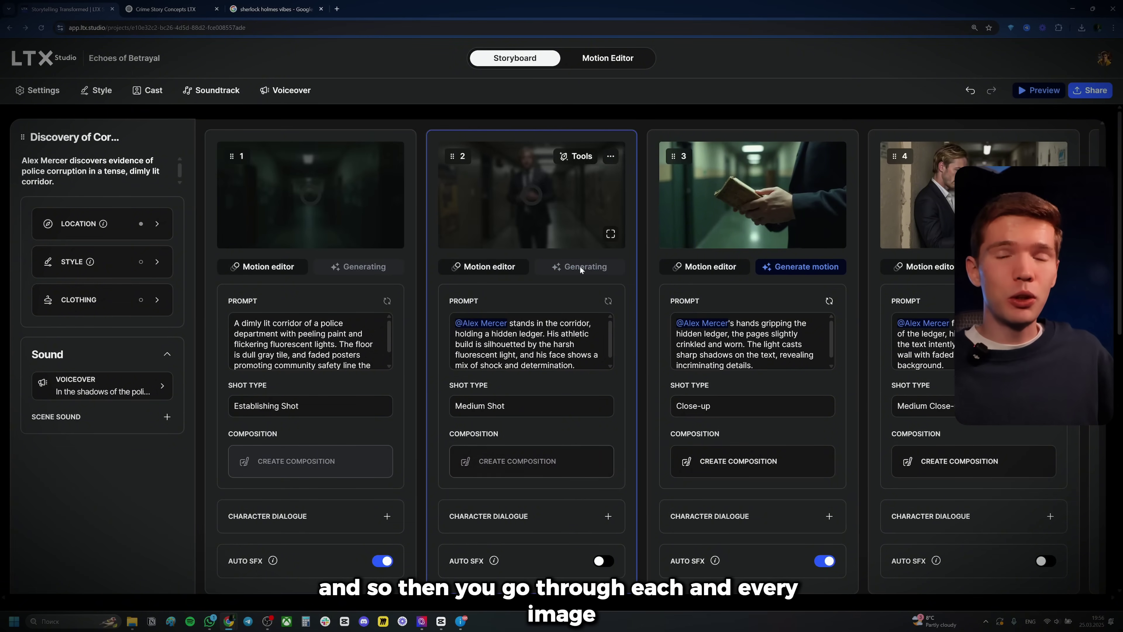
click(602, 268)
click(634, 268)
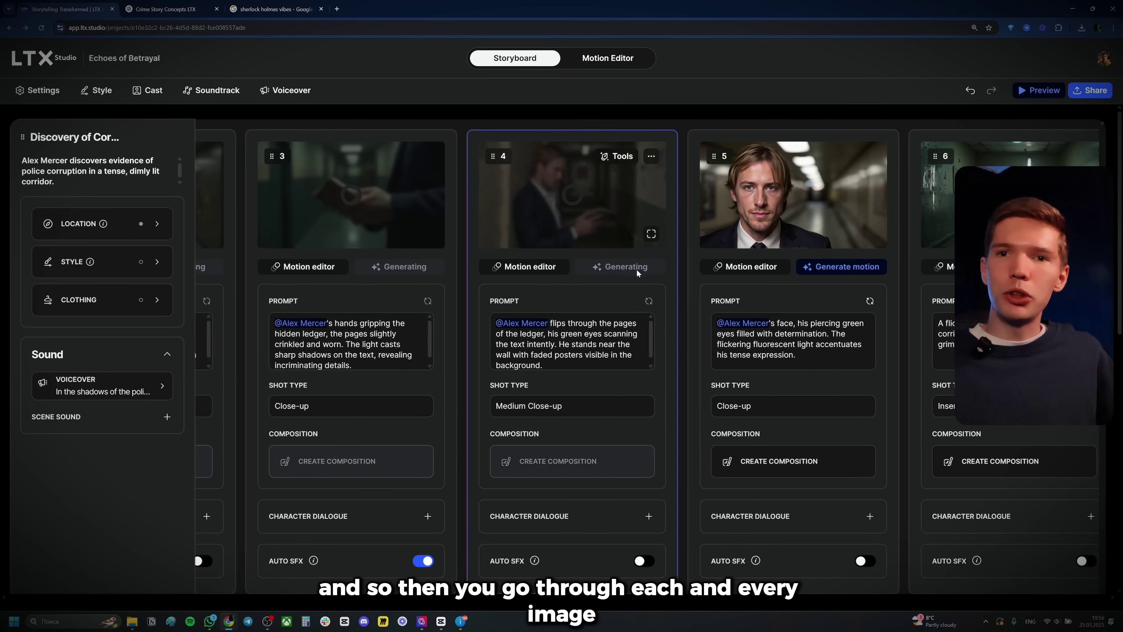
click(674, 267)
click(697, 268)
click(637, 267)
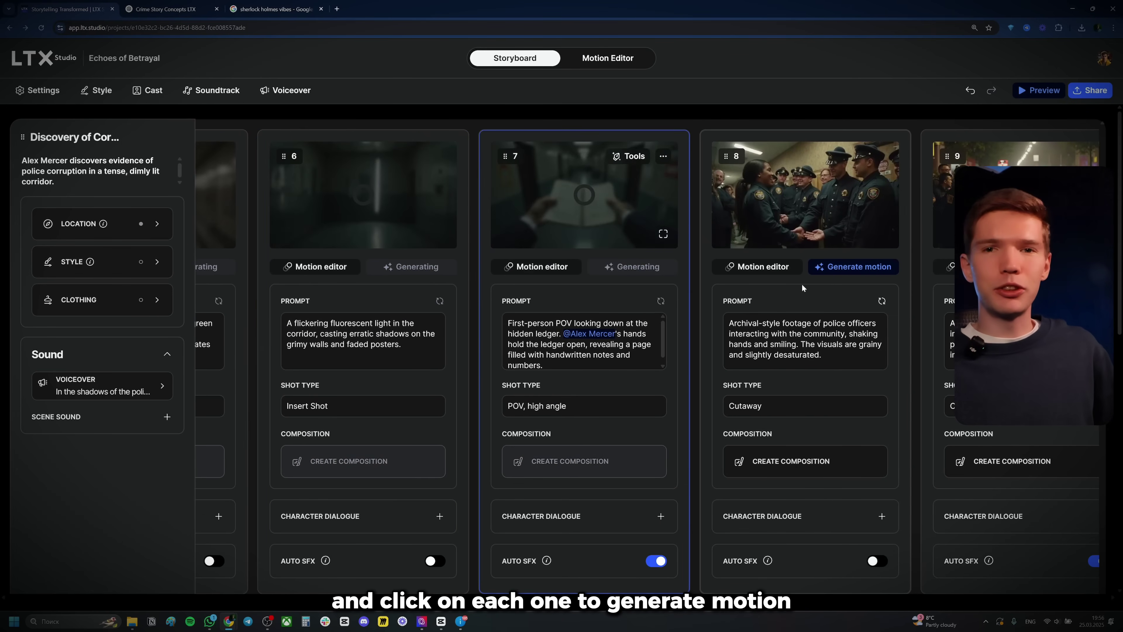
click(831, 267)
click(843, 270)
click(933, 266)
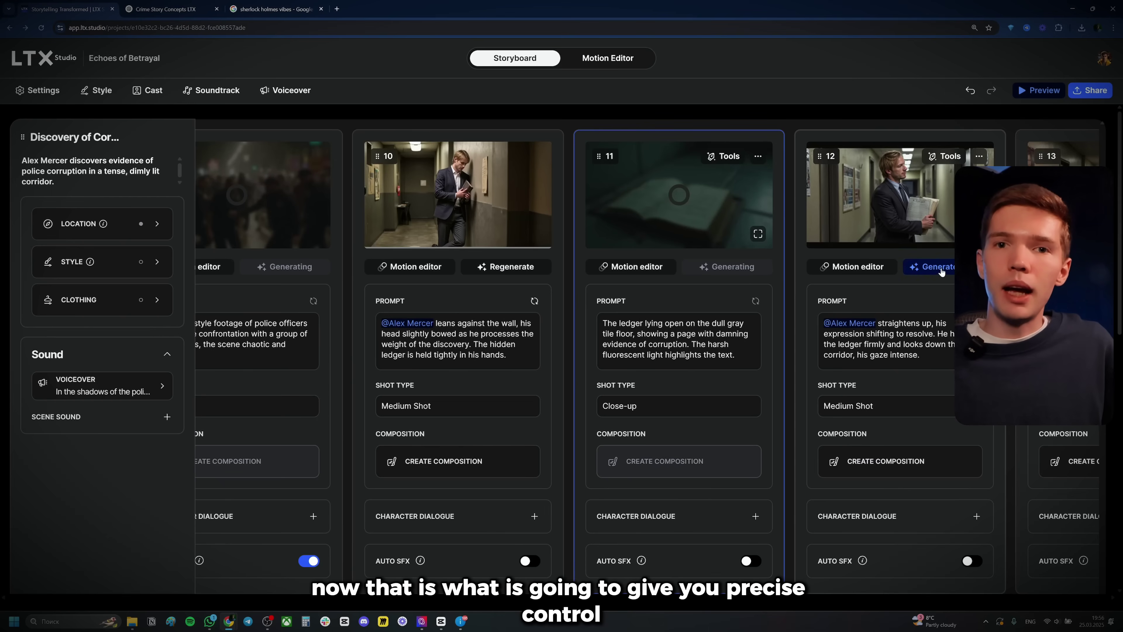
click(935, 264)
click(905, 266)
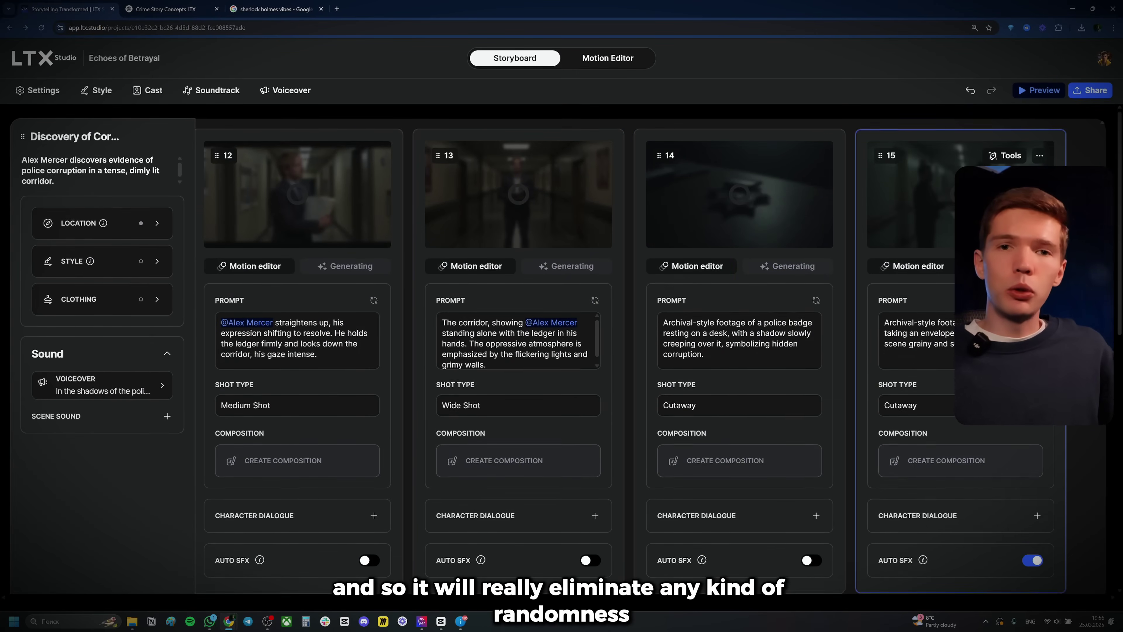
Generate motion for shots 7 to 10 of the Internal Conflict scene.
scroll(792, 429, down, 6)
click(792, 429)
click(605, 423)
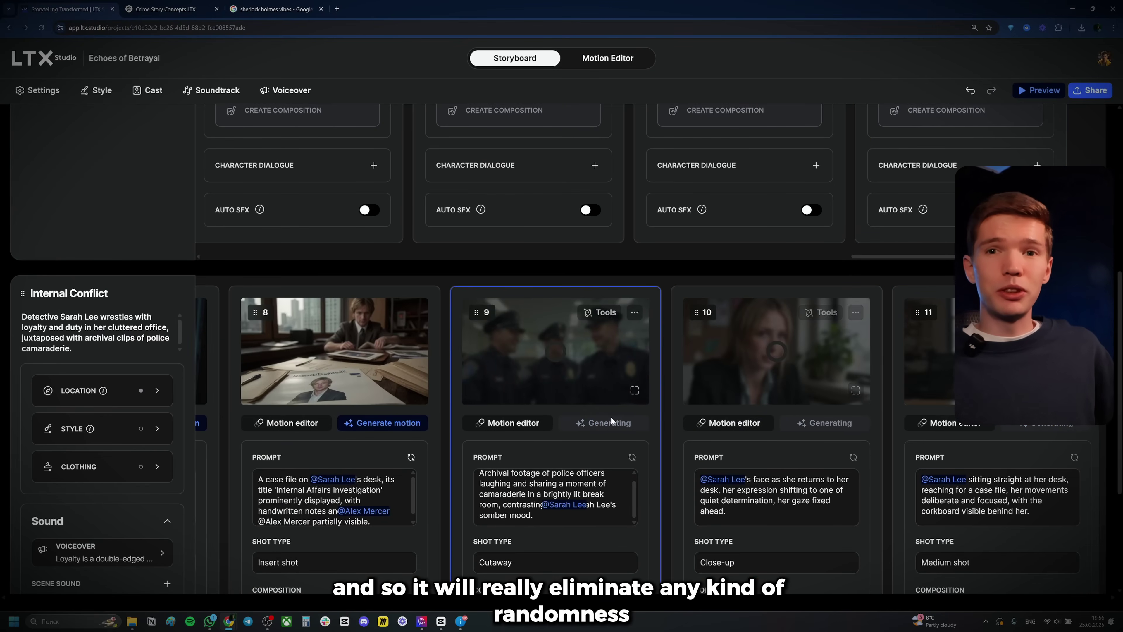
scroll(610, 416, left, 3)
click(500, 423)
click(293, 423)
scroll(435, 401, up, 6)
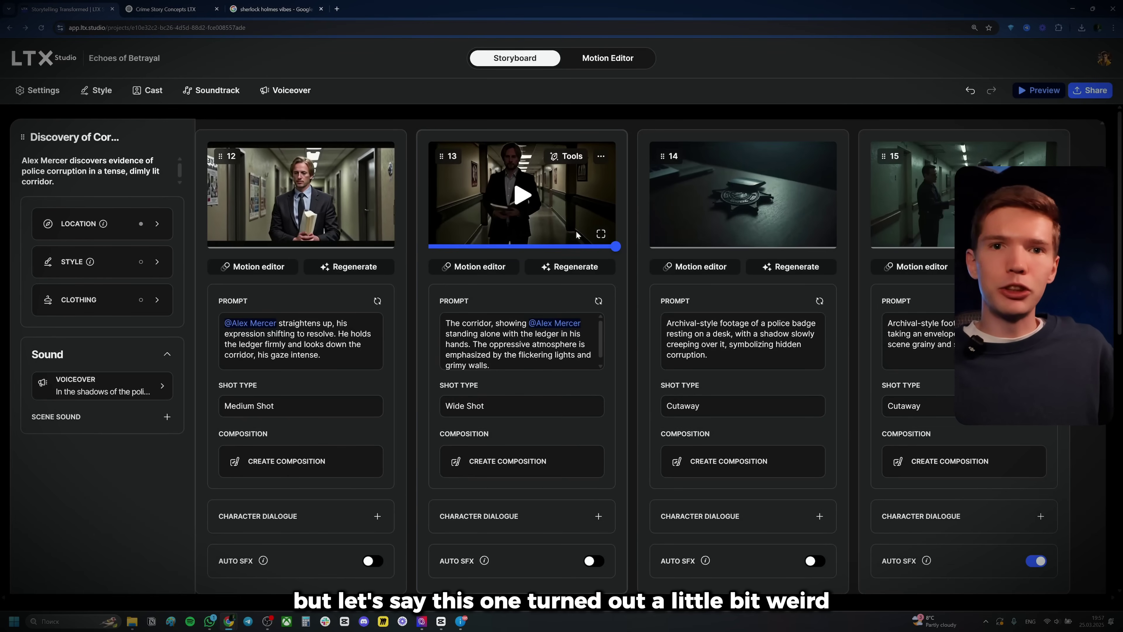
Review shot 13's generated clip twice and regenerate its motion.
click(527, 198)
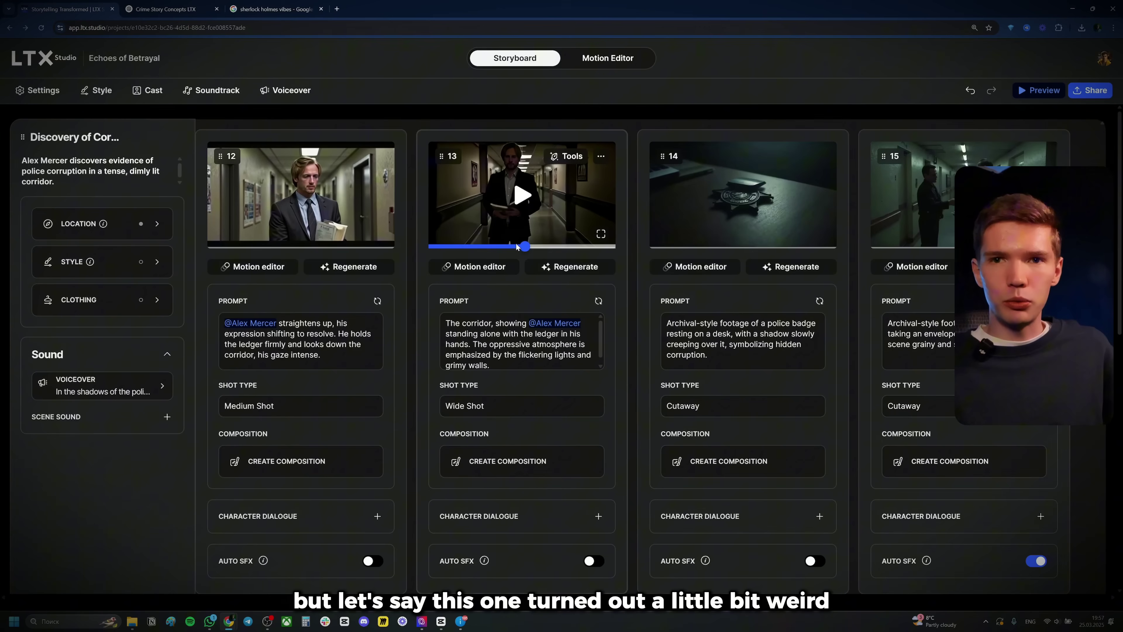
click(527, 197)
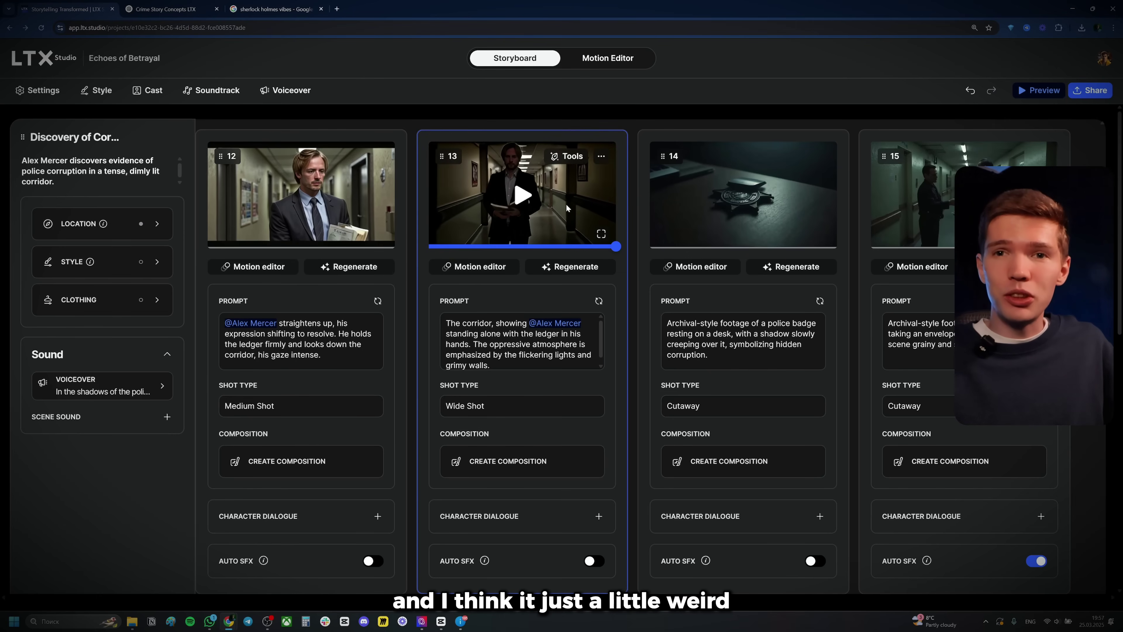
click(569, 267)
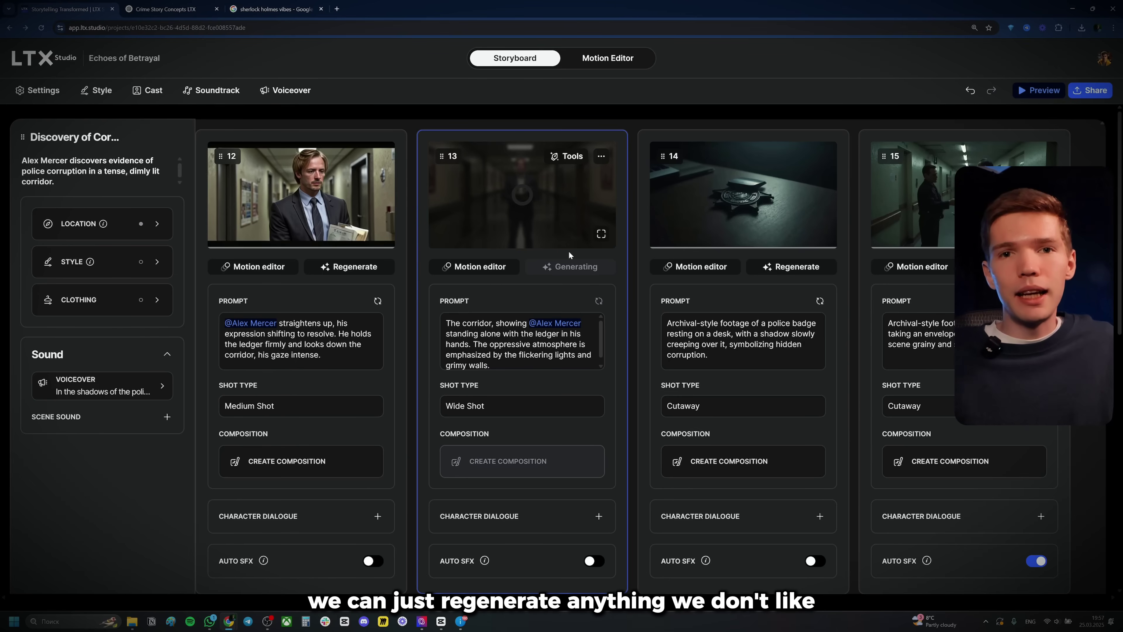
mouse_move(724, 231)
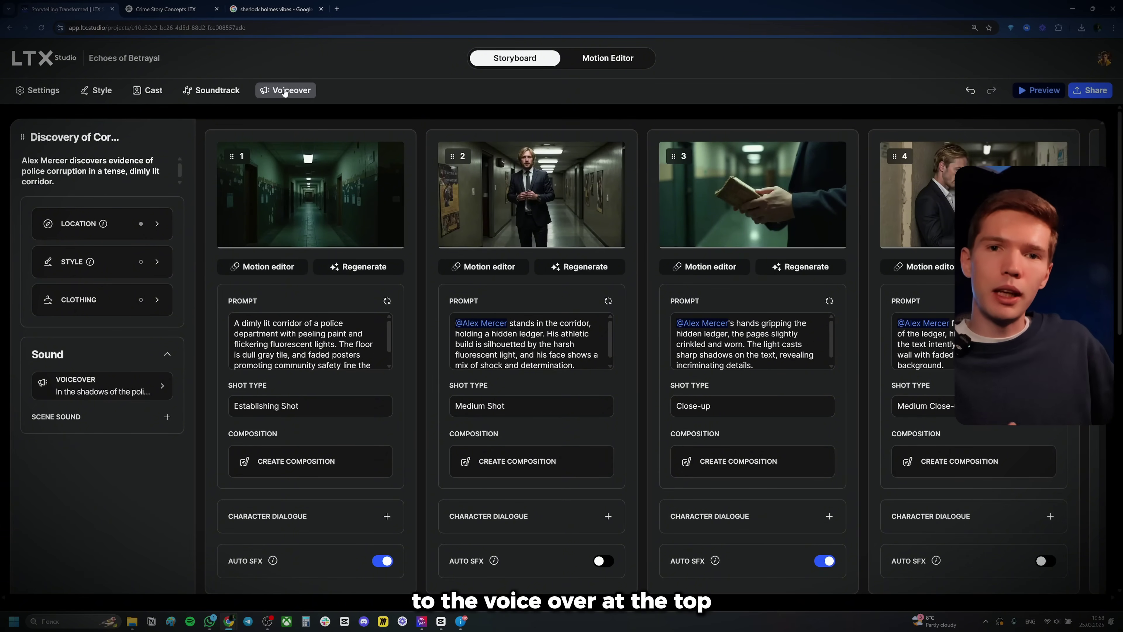
Browse the available narrator voices in the Voiceover settings.
click(285, 92)
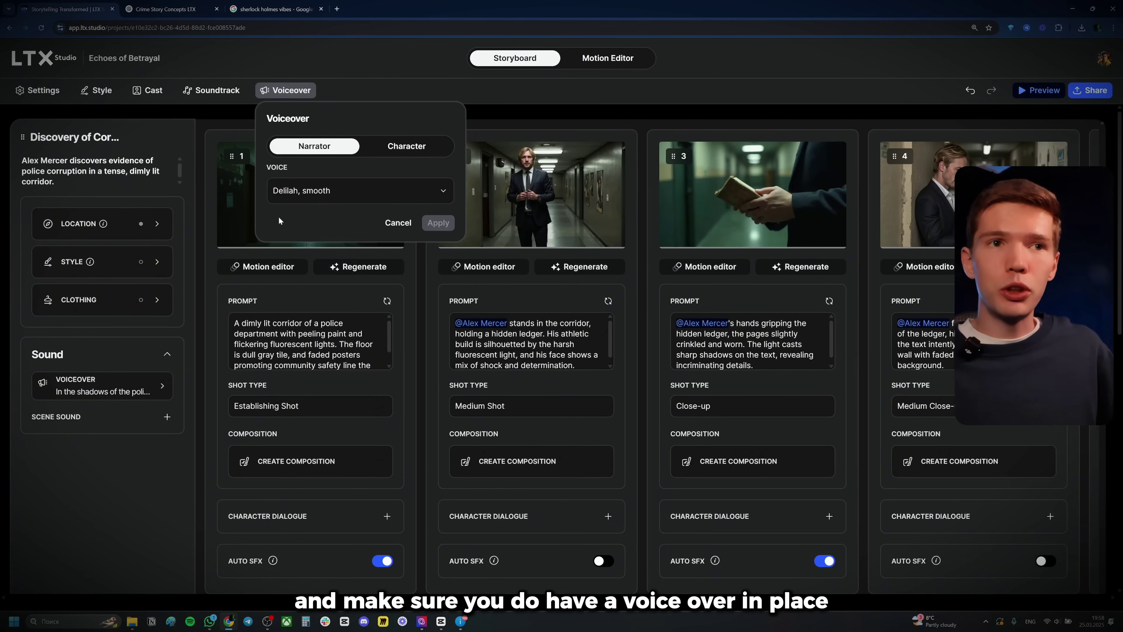
click(360, 190)
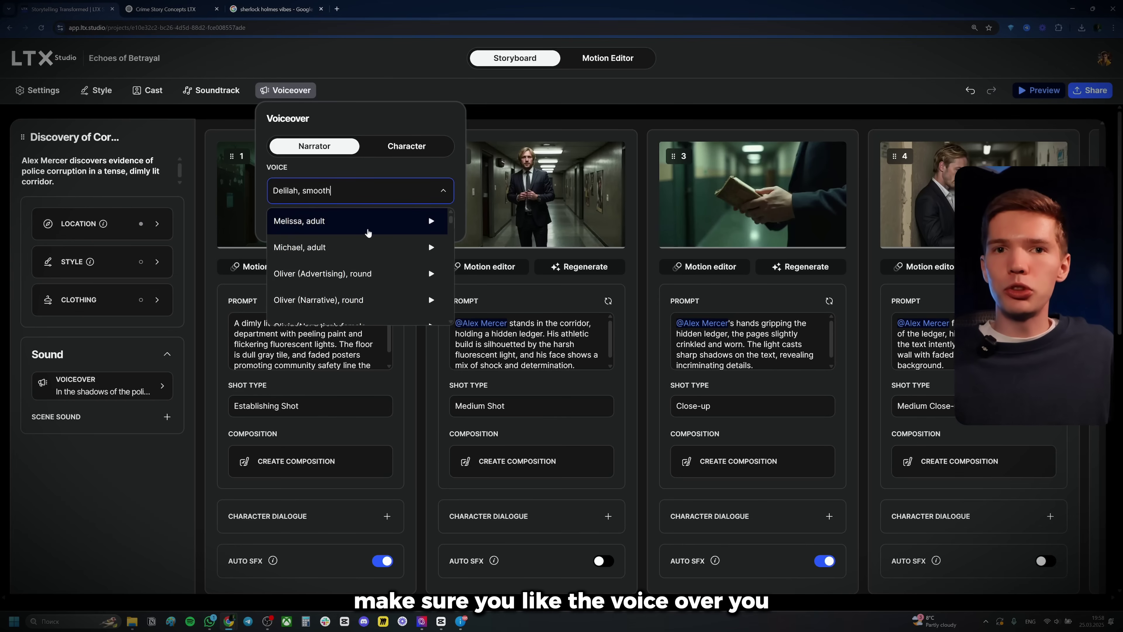
scroll(375, 279, down, 10)
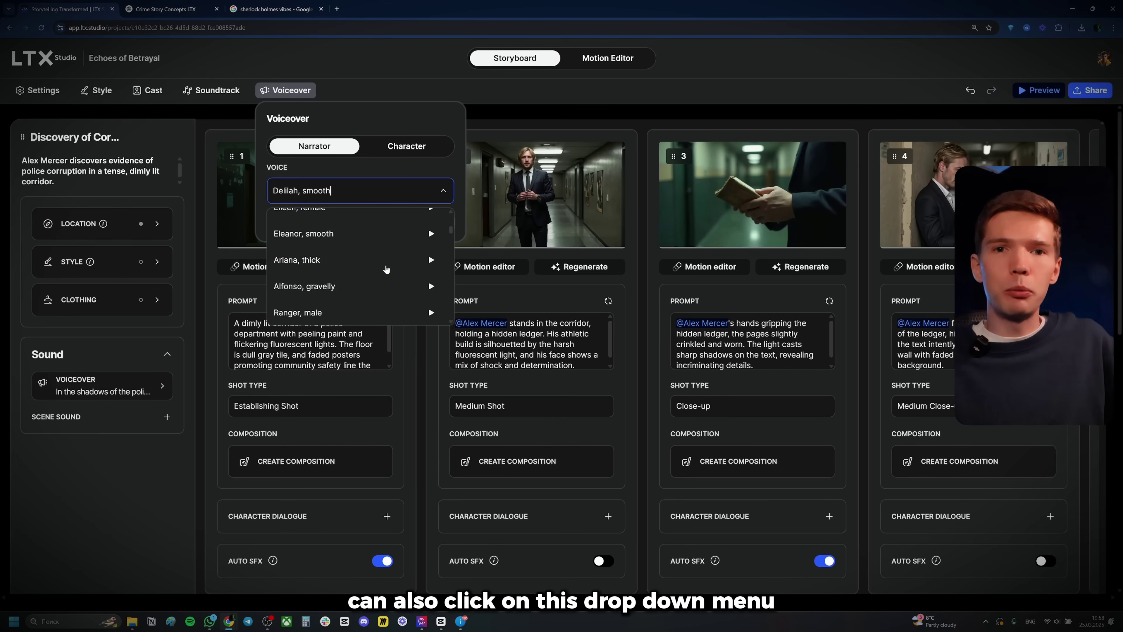
scroll(375, 279, up, 5)
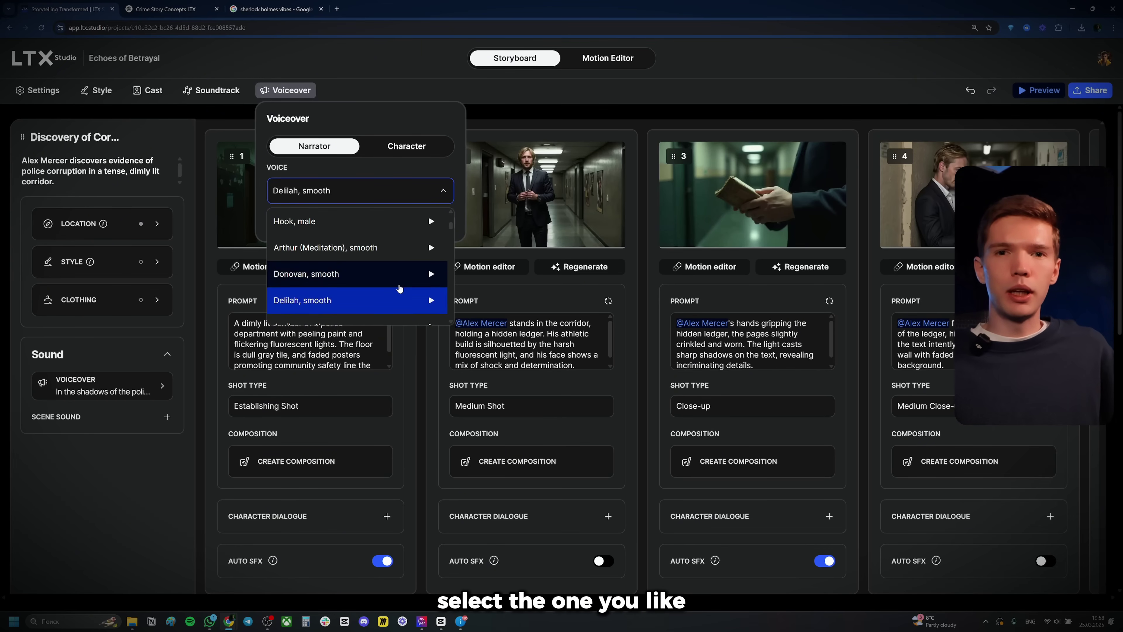
Keep the Delilah, smooth voice unchanged and export the storyboard as Echoes of Betrayal.video.mp4.
click(376, 172)
click(402, 225)
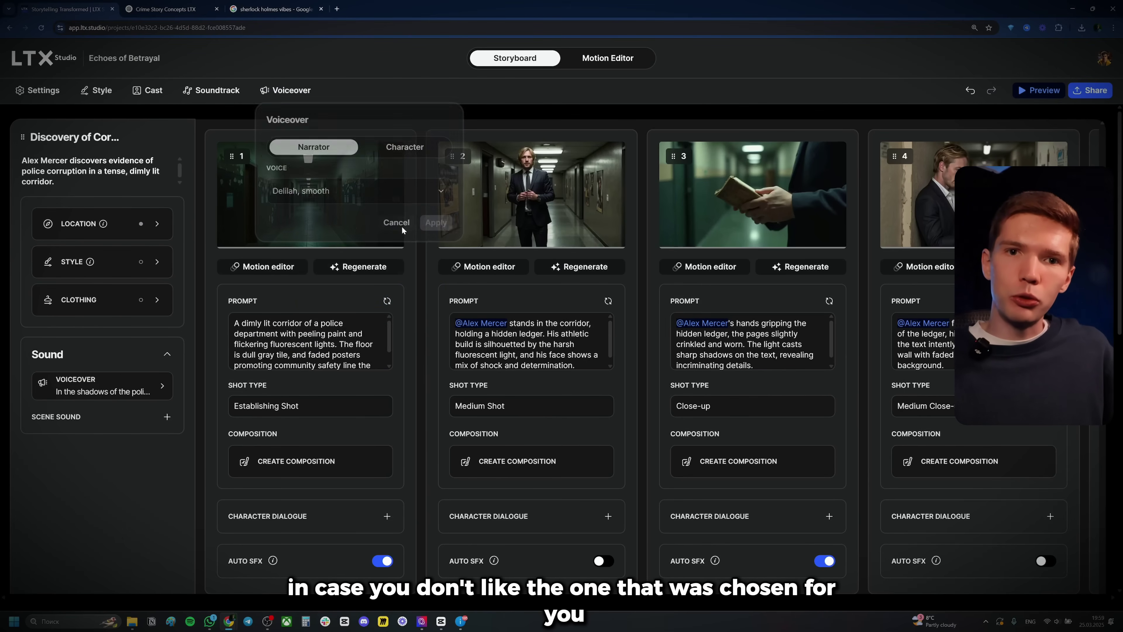
click(1092, 91)
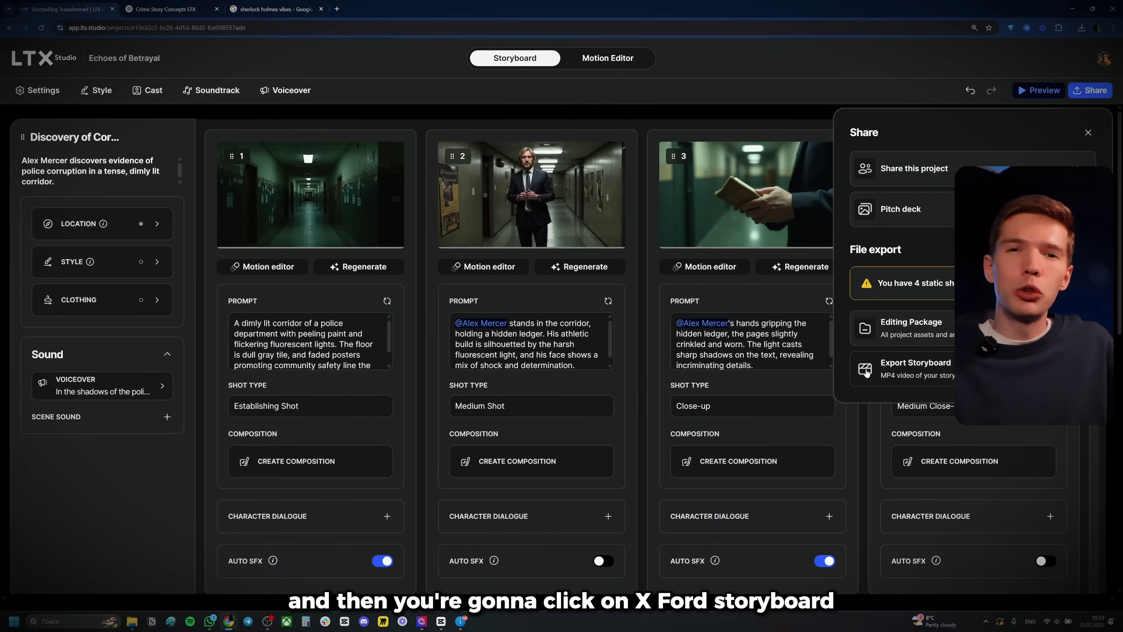
click(902, 380)
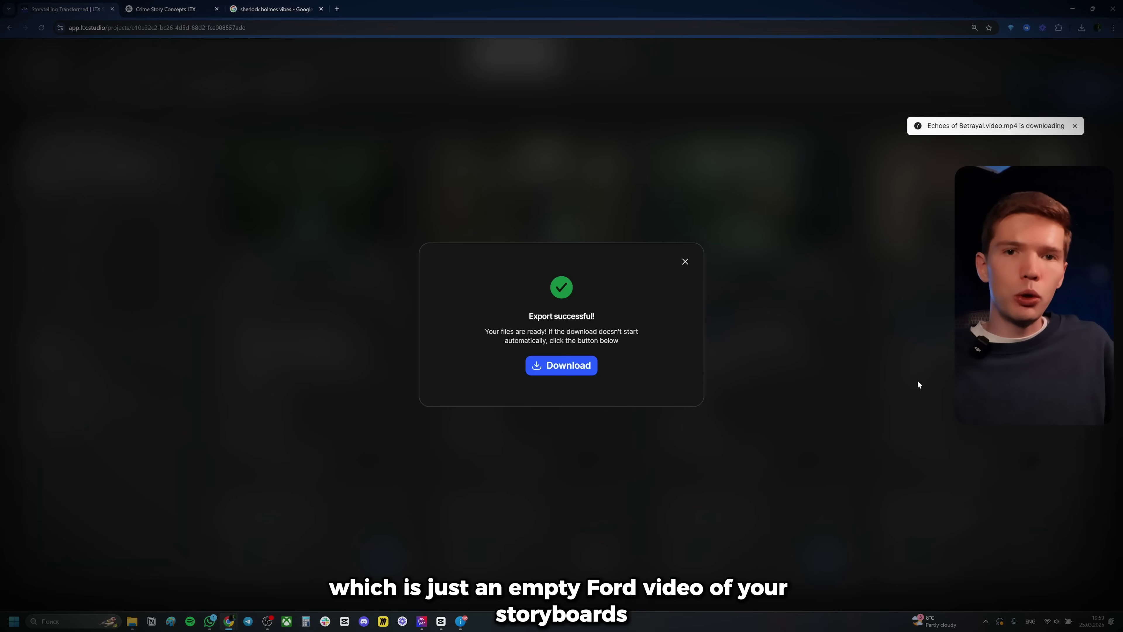